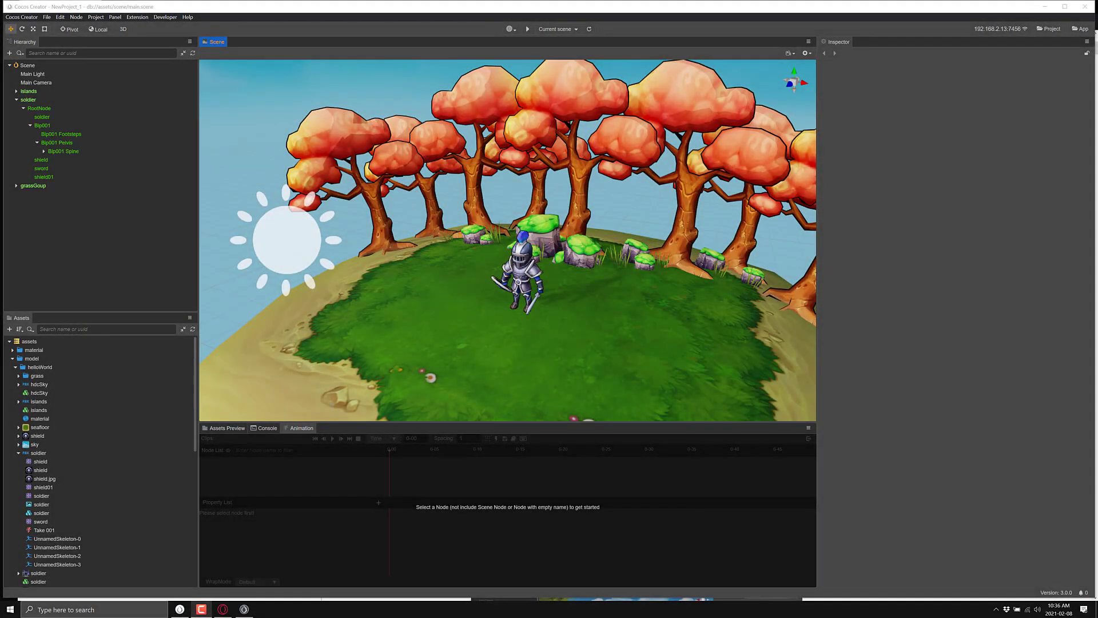
# Step: Examine the island scene in 2D and 3D mode and bring the 3D view up close to the knight
pyautogui.press('w')
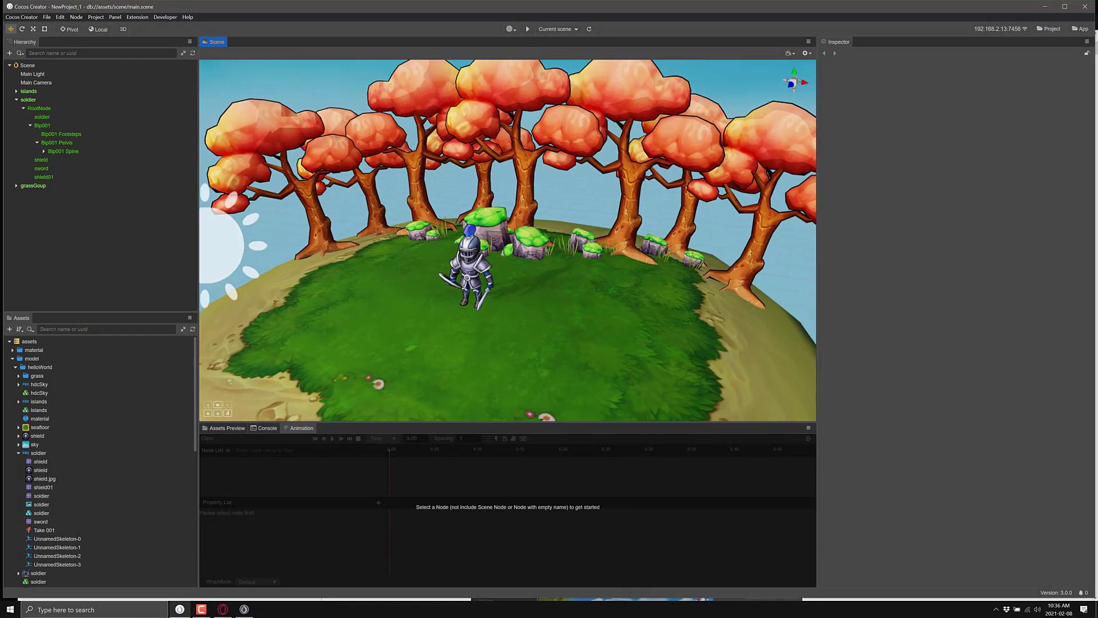
pyautogui.moveTo(508, 240); pyautogui.dragTo(101, 100, button='right')
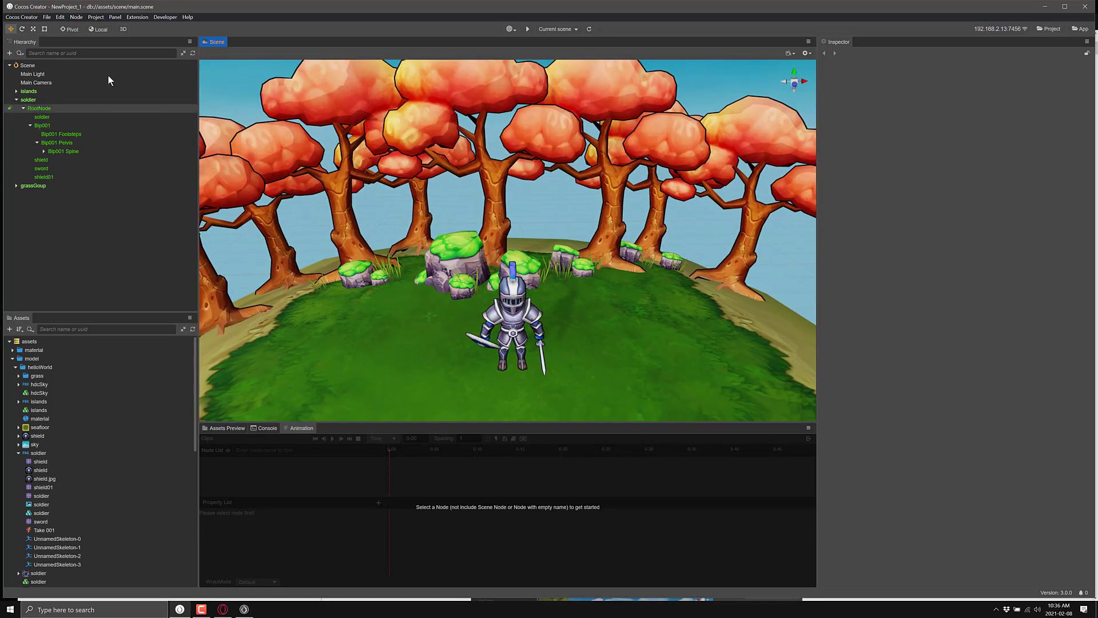
pyautogui.click(123, 29)
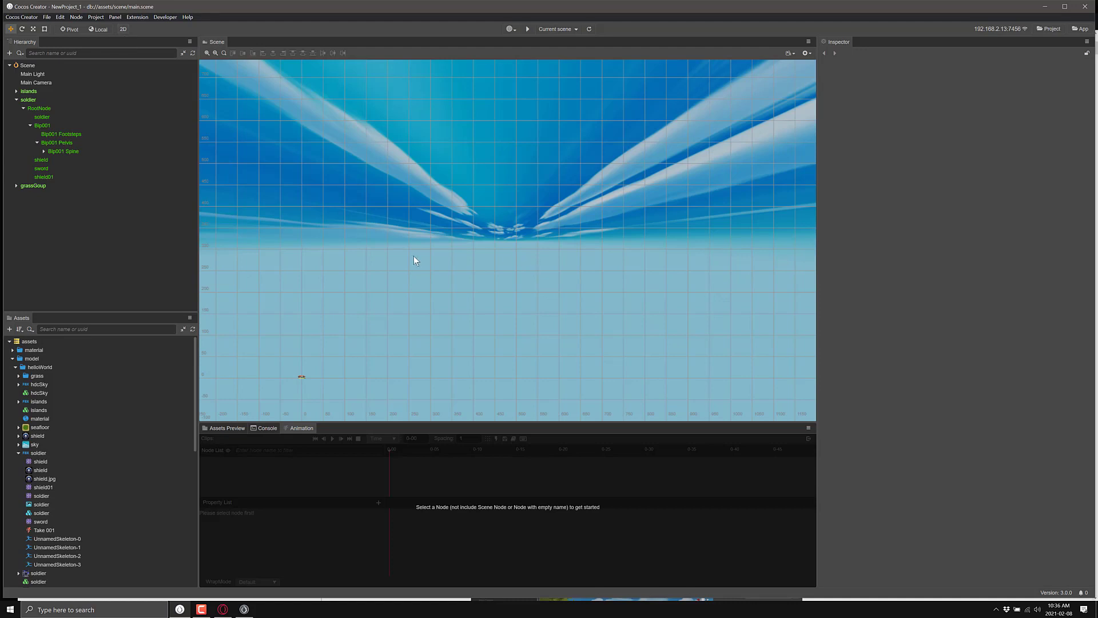
pyautogui.click(123, 31)
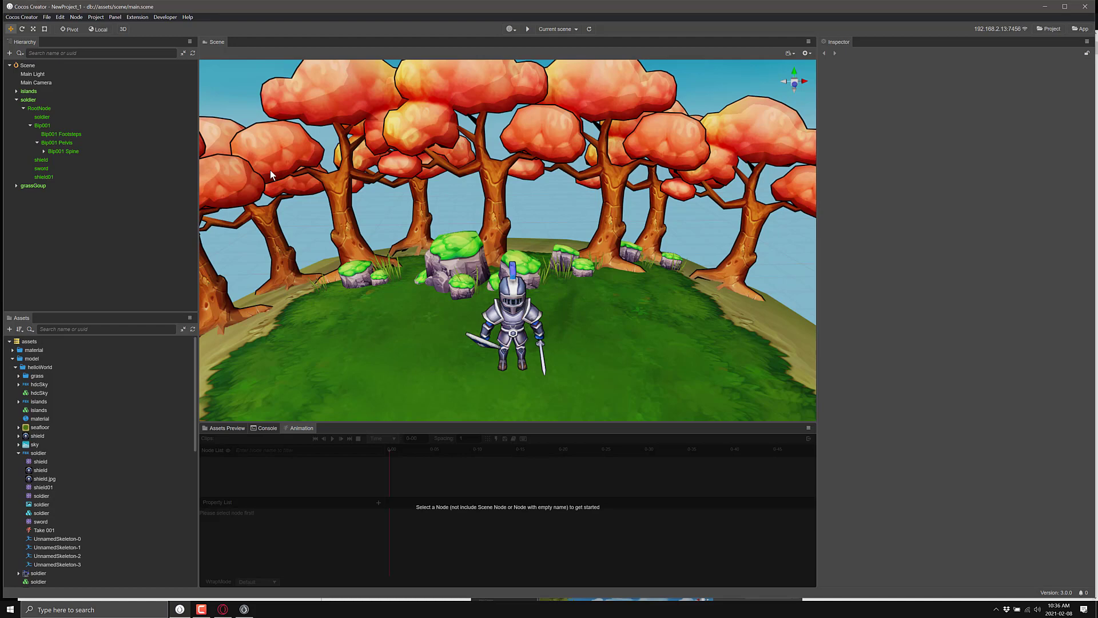
pyautogui.doubleClick(601, 3)
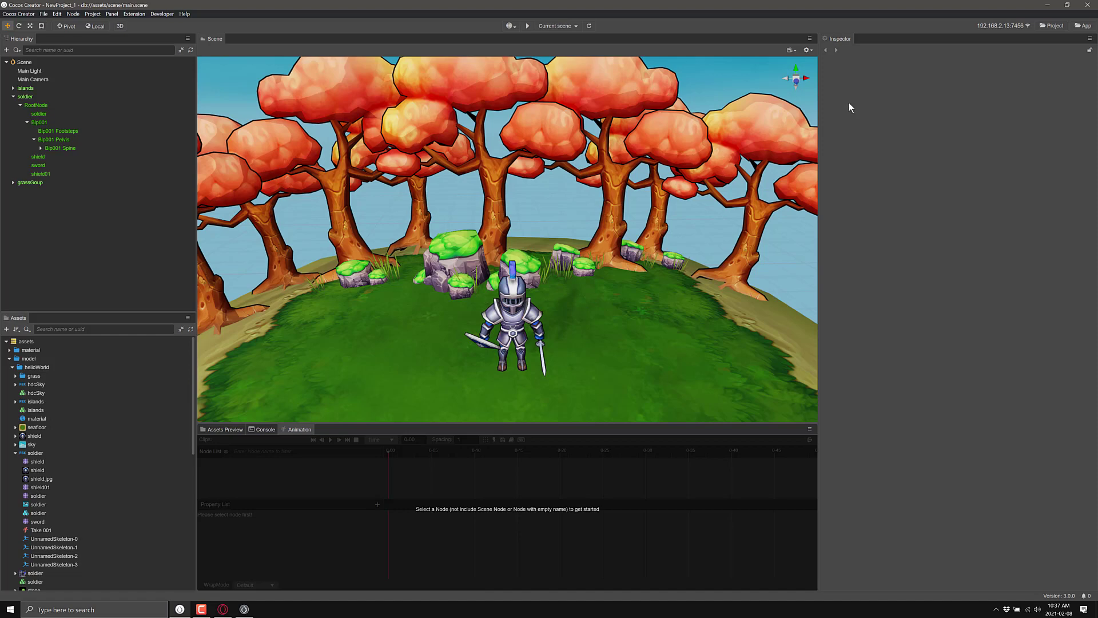
pyautogui.moveTo(514, 229)
pyautogui.mouseDown(button='right')
pyautogui.moveTo(526, 229)
pyautogui.moveTo(503, 229)
pyautogui.mouseUp(button='right')
pyautogui.press('w')
pyautogui.press('s')
pyautogui.press('w')
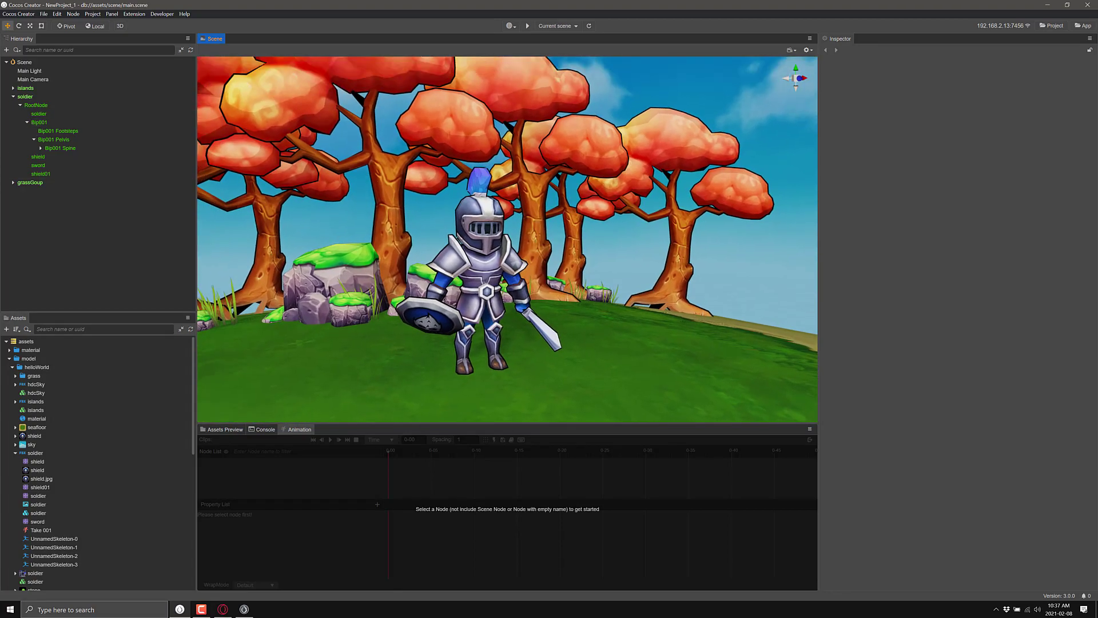
# Step: Add a 3D cone primitive under the Scene root
pyautogui.click(22, 64)
pyautogui.click(19, 63)
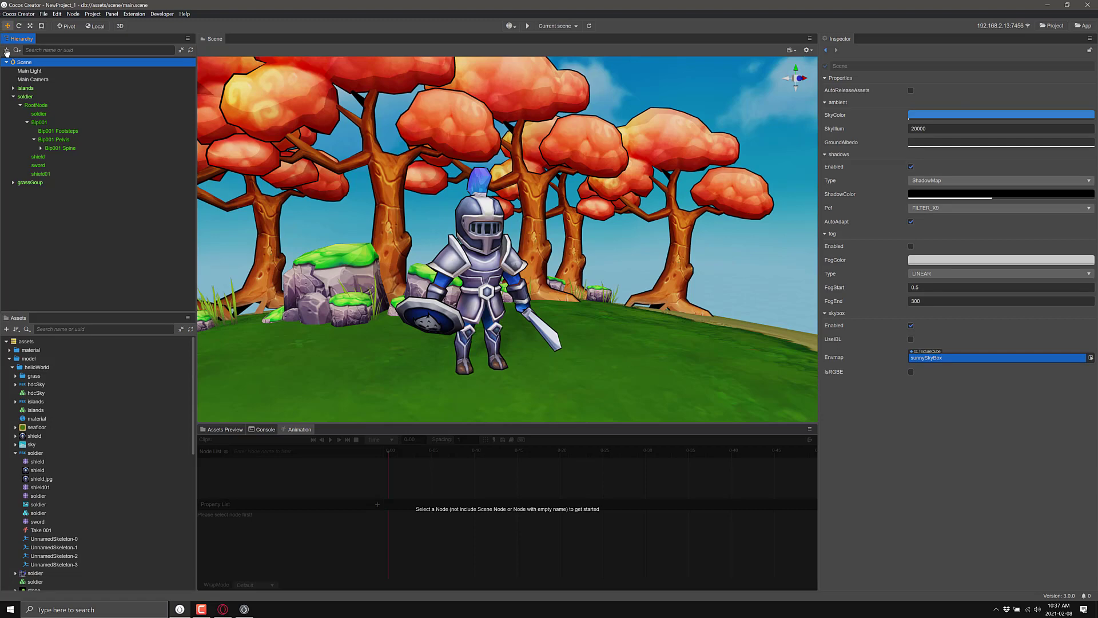
pyautogui.click(7, 50)
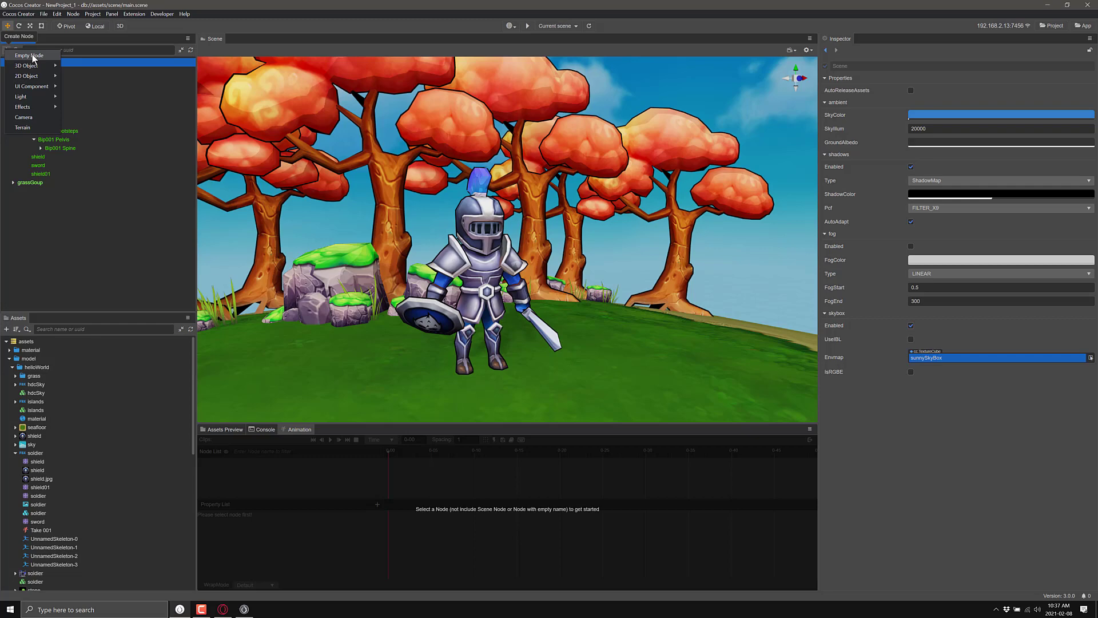
pyautogui.moveTo(34, 65)
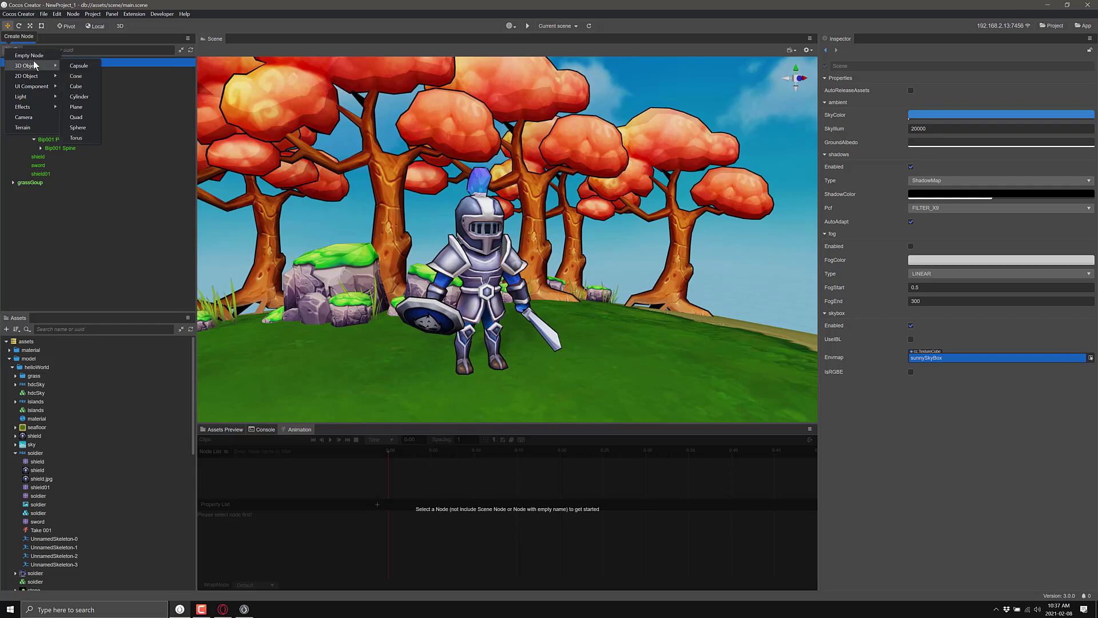
pyautogui.click(91, 74)
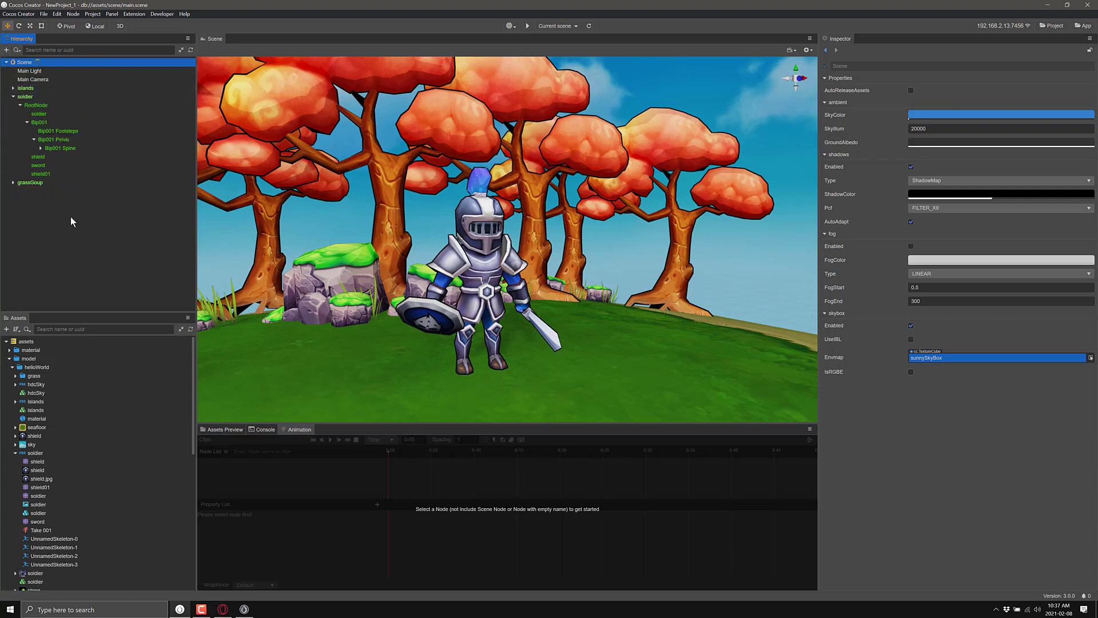
# Step: Move the cone up and out beside the knight, to about X 1.79, Y 2.09, Z 1.57
pyautogui.moveTo(443, 299); pyautogui.dragTo(449, 137)
pyautogui.click(444, 241)
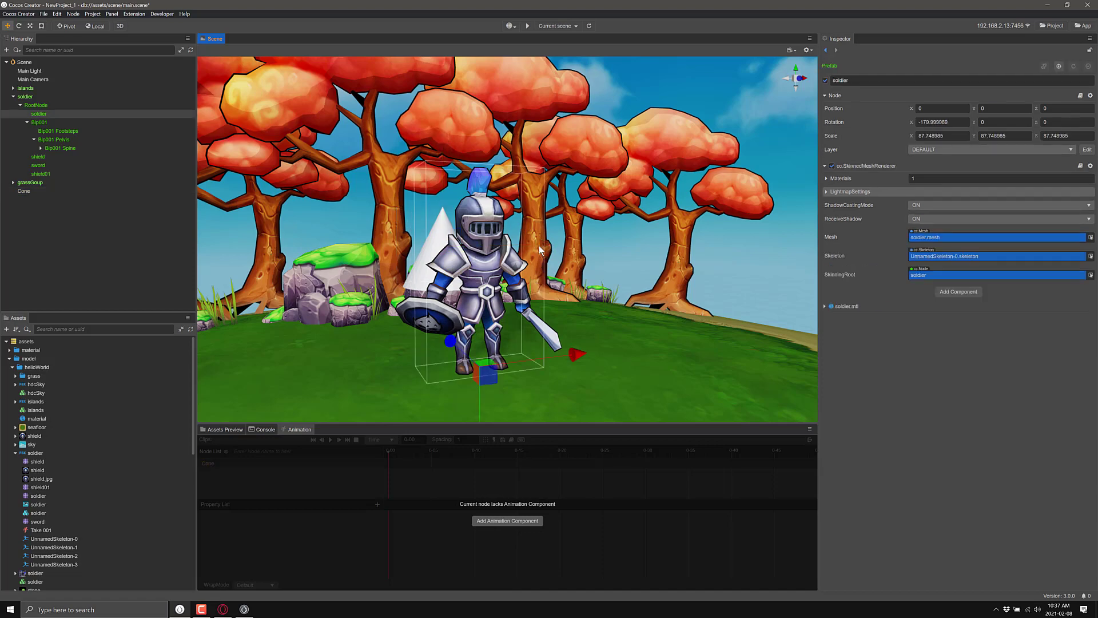
pyautogui.click(445, 241)
pyautogui.moveTo(510, 239); pyautogui.dragTo(739, 266)
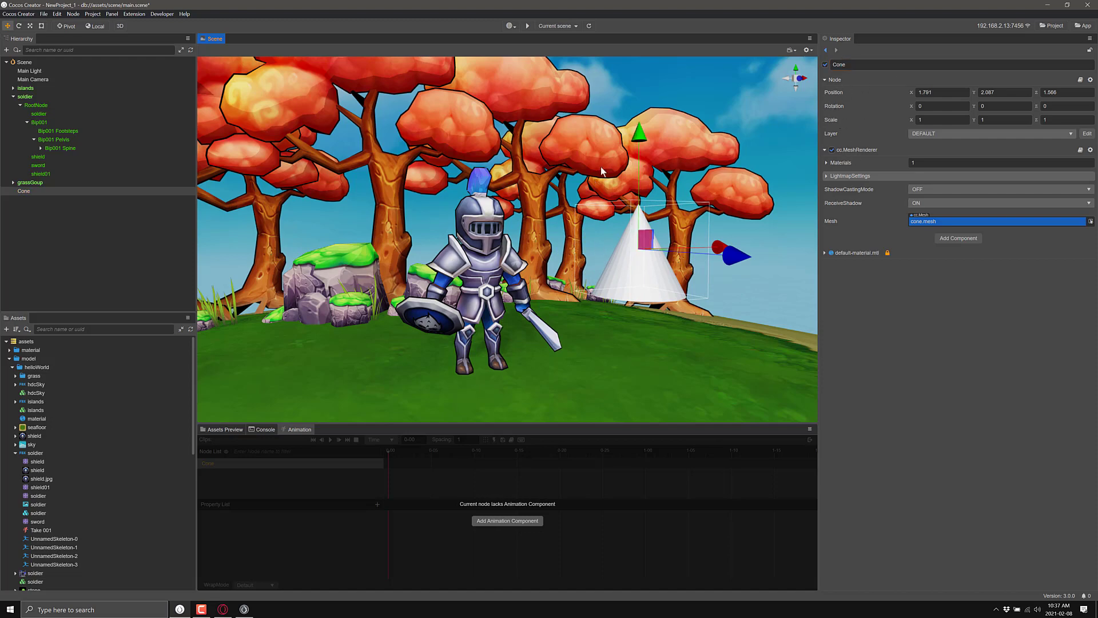
# Step: Expand the cone's material slot and locate its assigned default material among the project assets
pyautogui.click(839, 166)
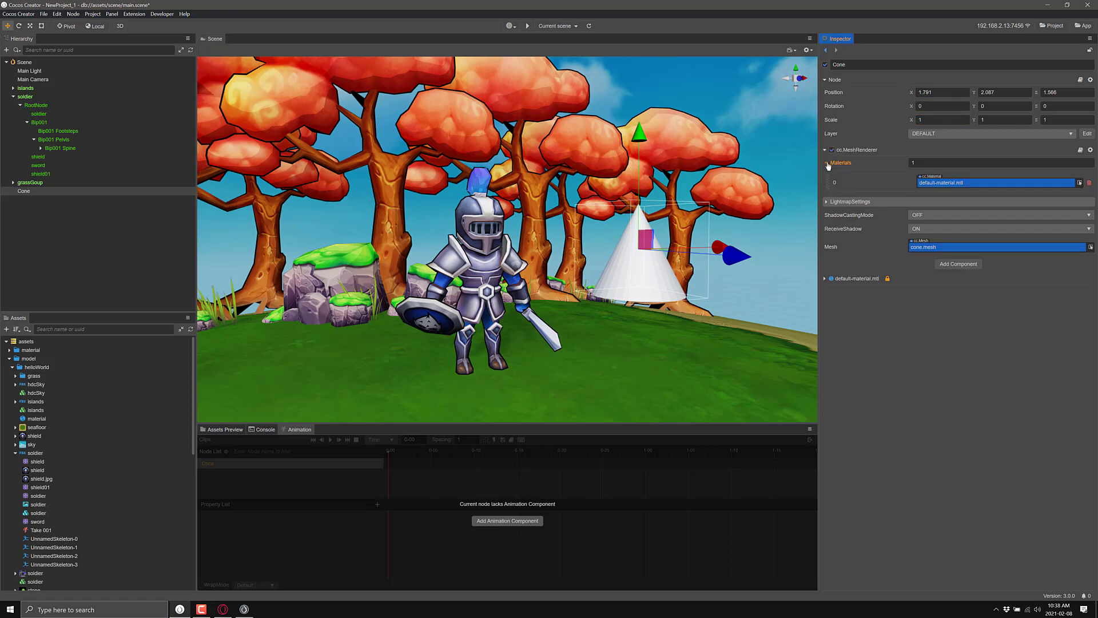
pyautogui.click(940, 184)
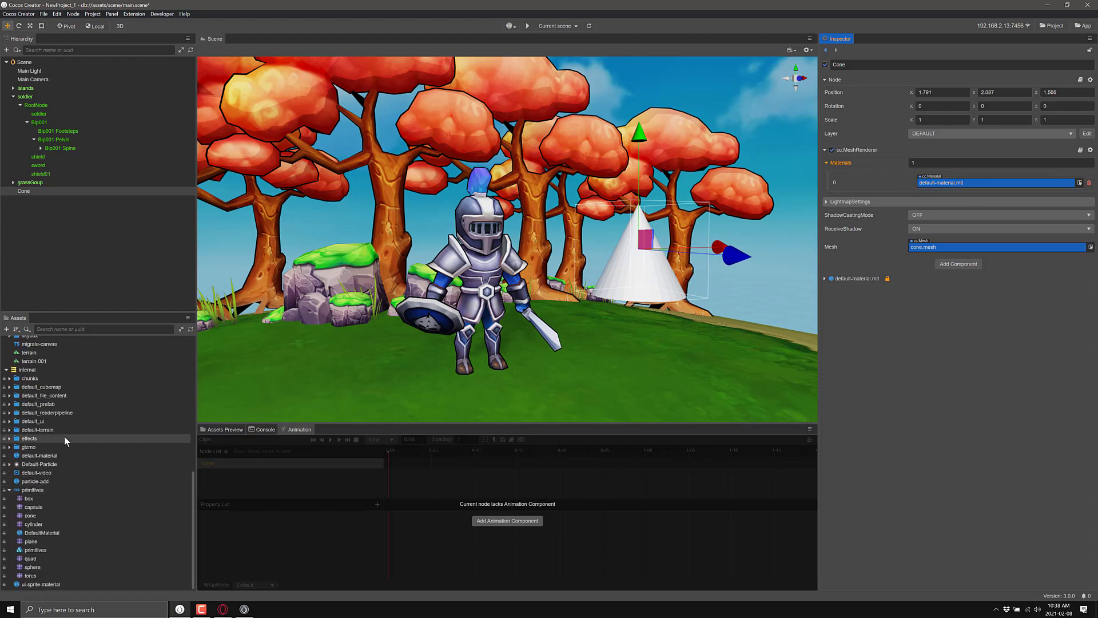
pyautogui.scroll(10, 52, 480)
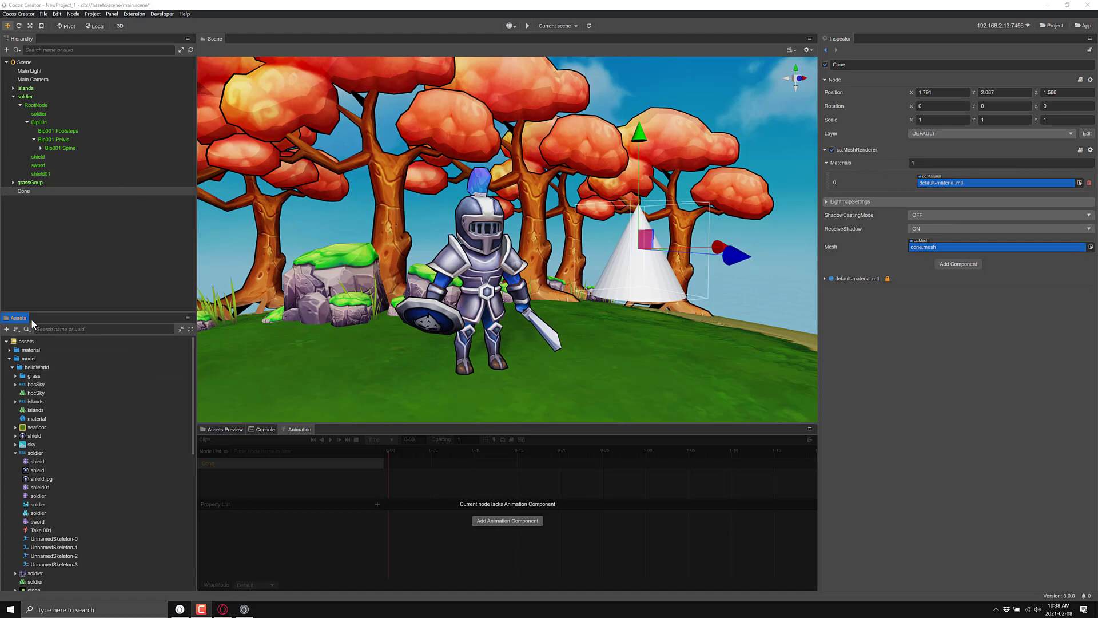
# Step: Limit the asset list to cc.Material and assign the shield material to the cone, replacing it with the stone material
pyautogui.click(26, 336)
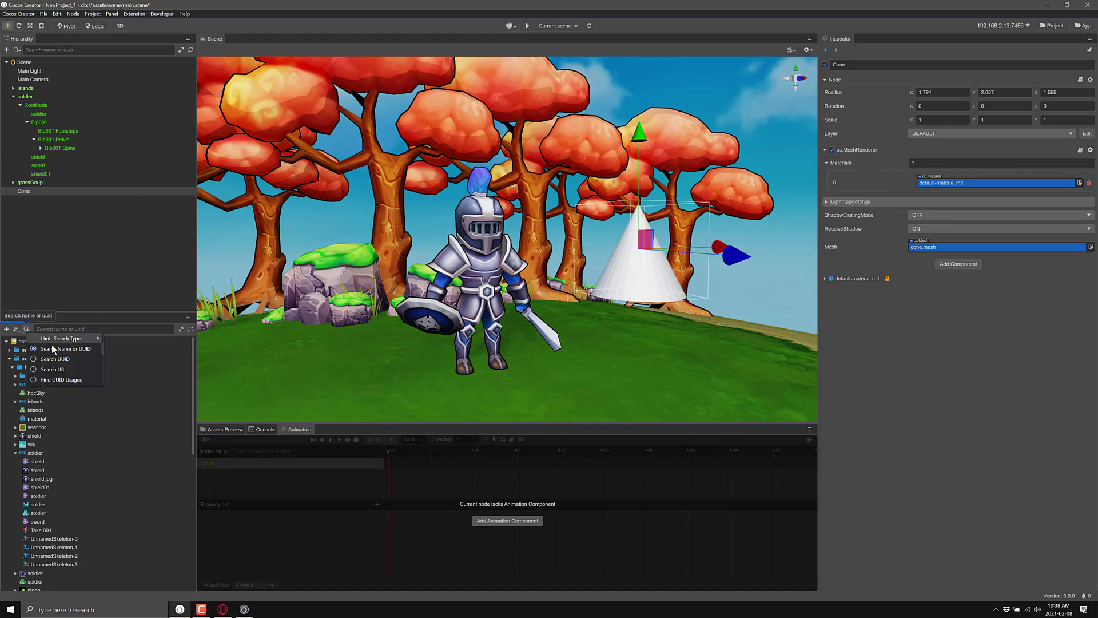
pyautogui.moveTo(87, 337)
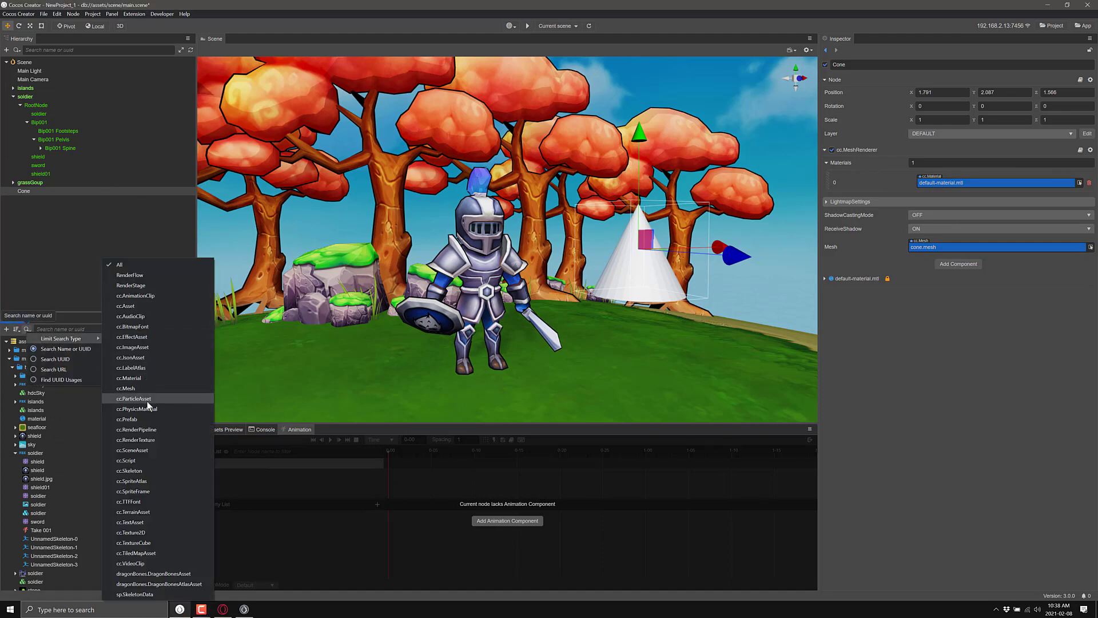
pyautogui.click(137, 378)
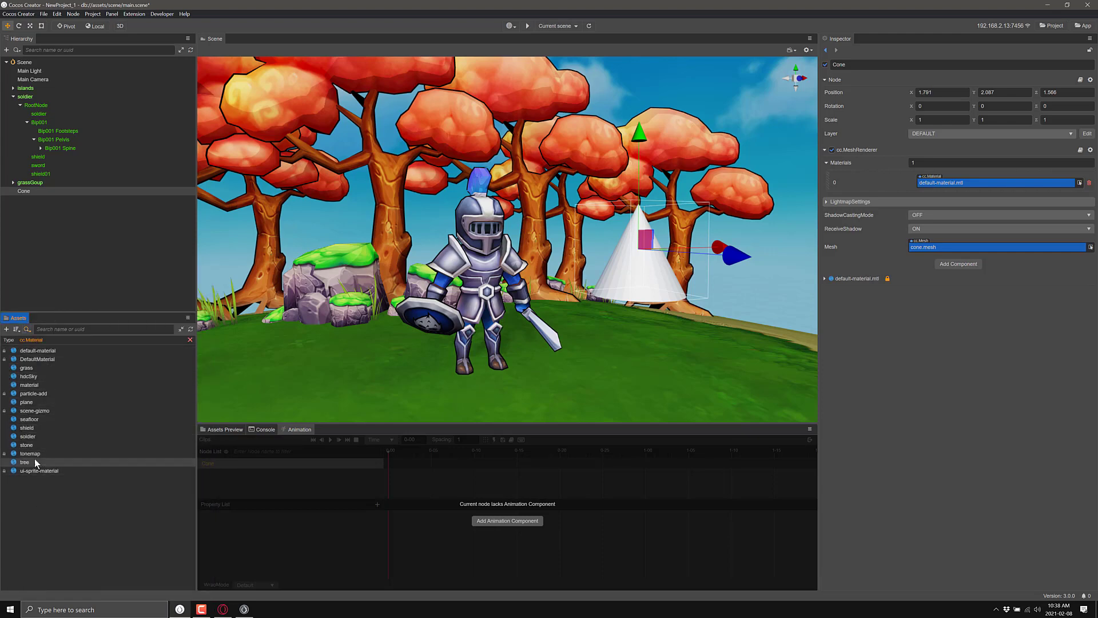
pyautogui.moveTo(29, 419); pyautogui.dragTo(972, 183)
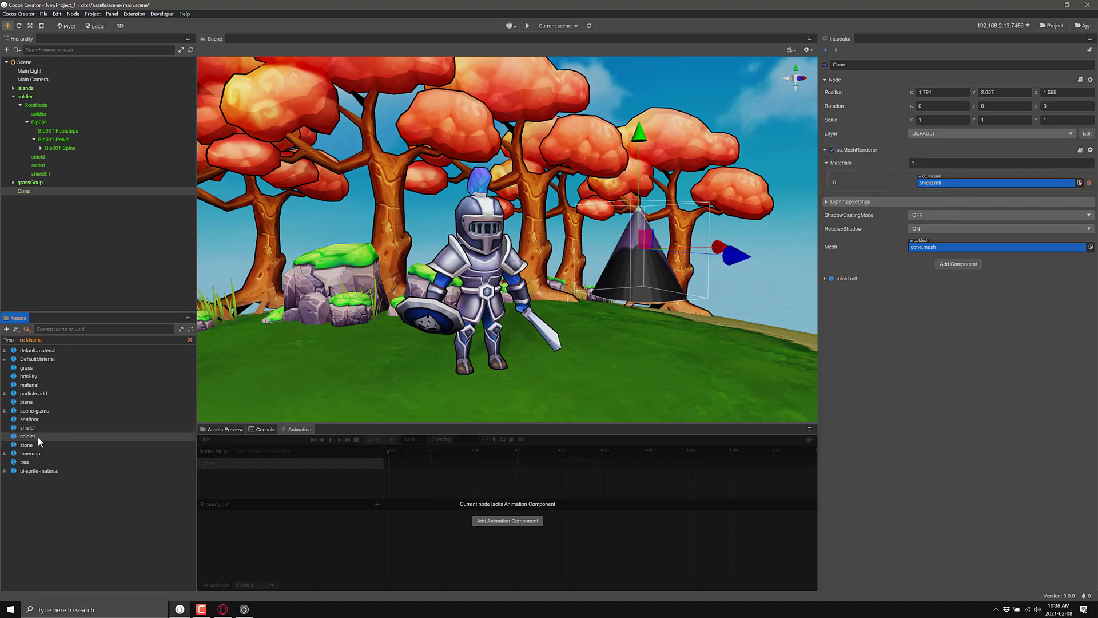
pyautogui.moveTo(783, 239); pyautogui.dragTo(972, 183)
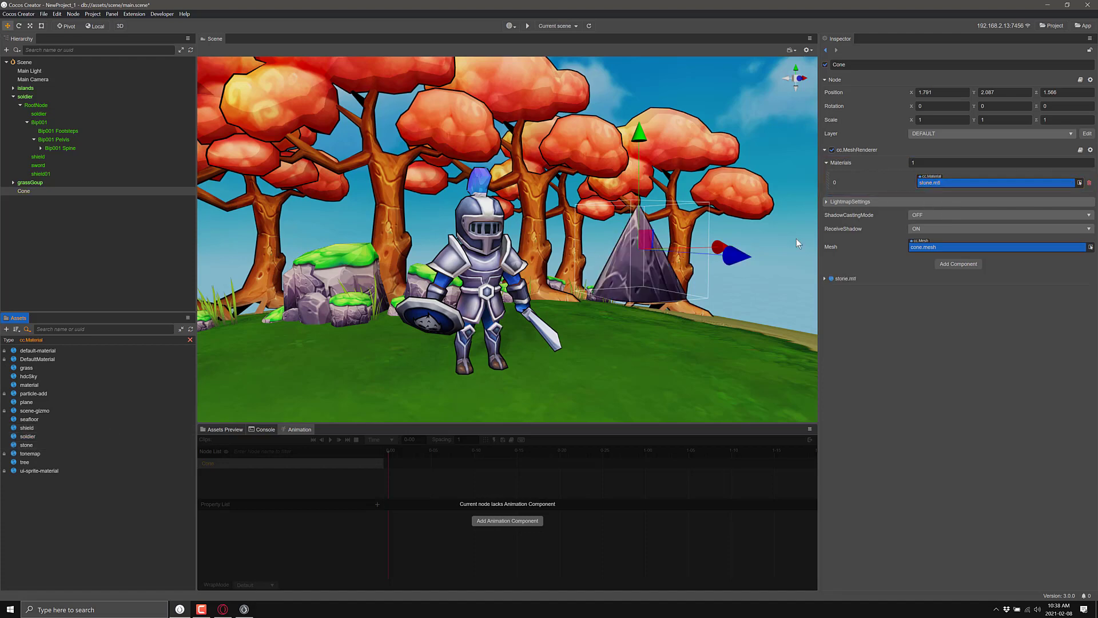
# Step: Inspect the stone material's properties and its list of available effects
pyautogui.click(27, 445)
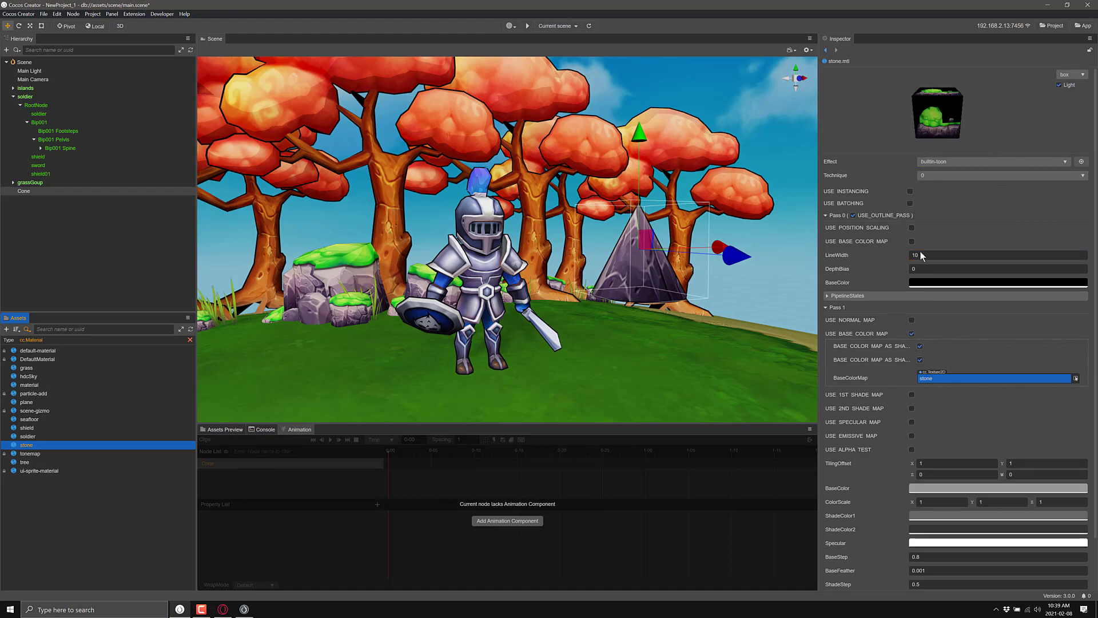
pyautogui.click(1059, 166)
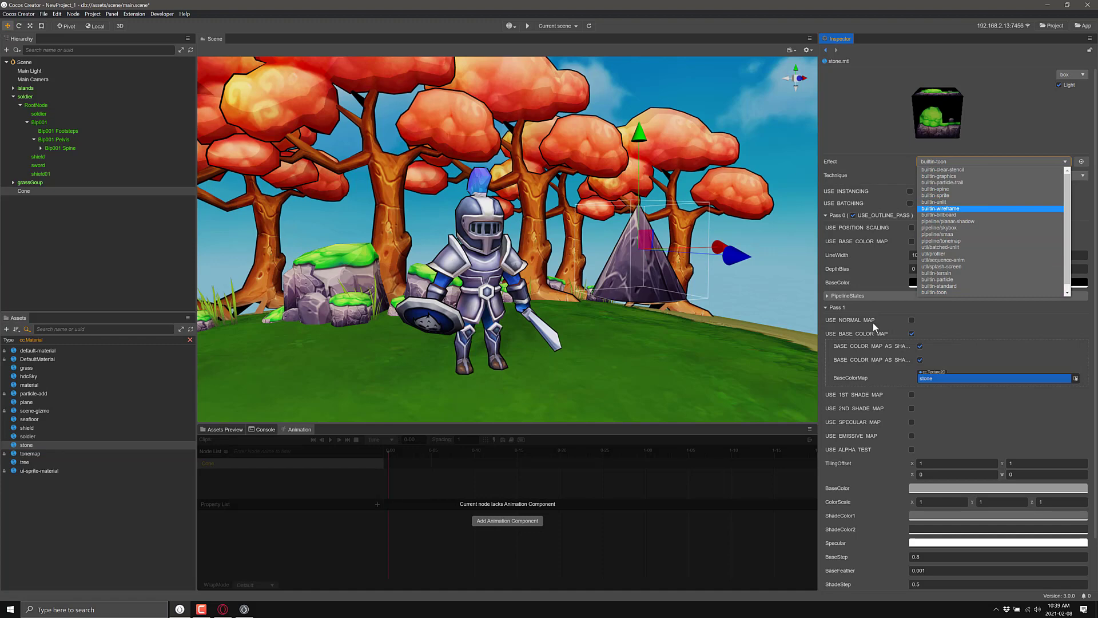
pyautogui.click(860, 105)
pyautogui.scroll(-2, 897, 315)
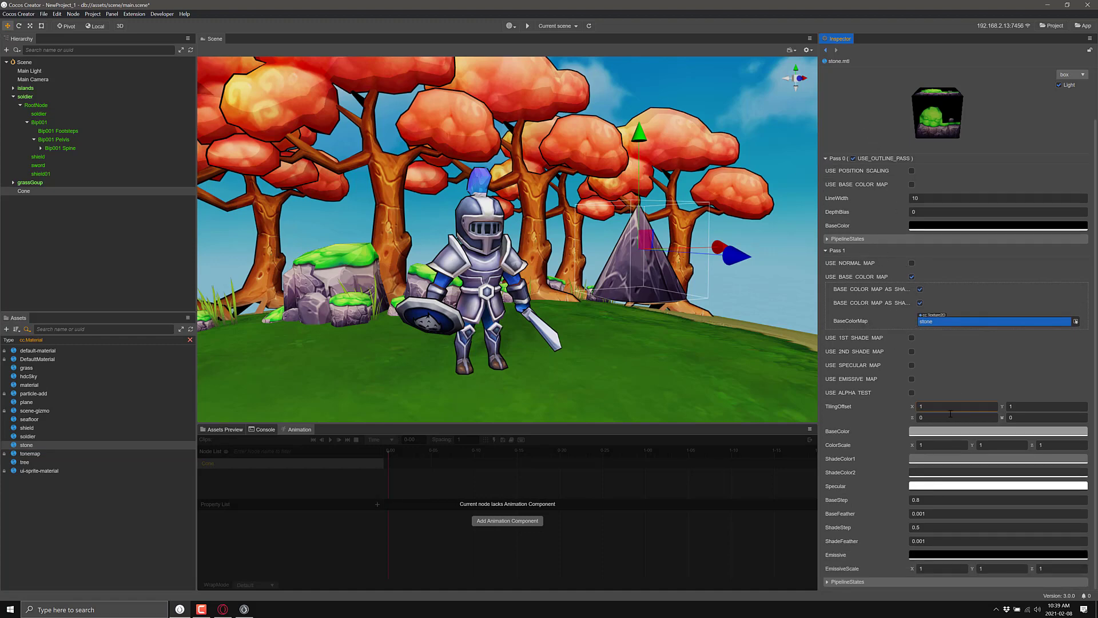
# Step: Reset the asset search type filter to All
pyautogui.click(32, 335)
pyautogui.moveTo(68, 338)
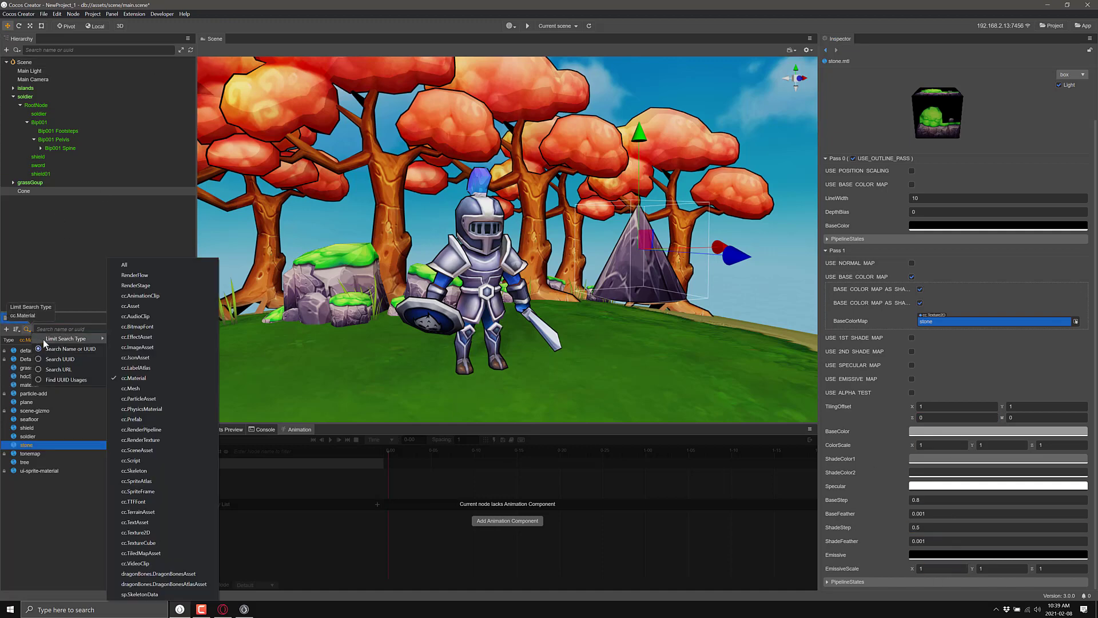
pyautogui.click(133, 266)
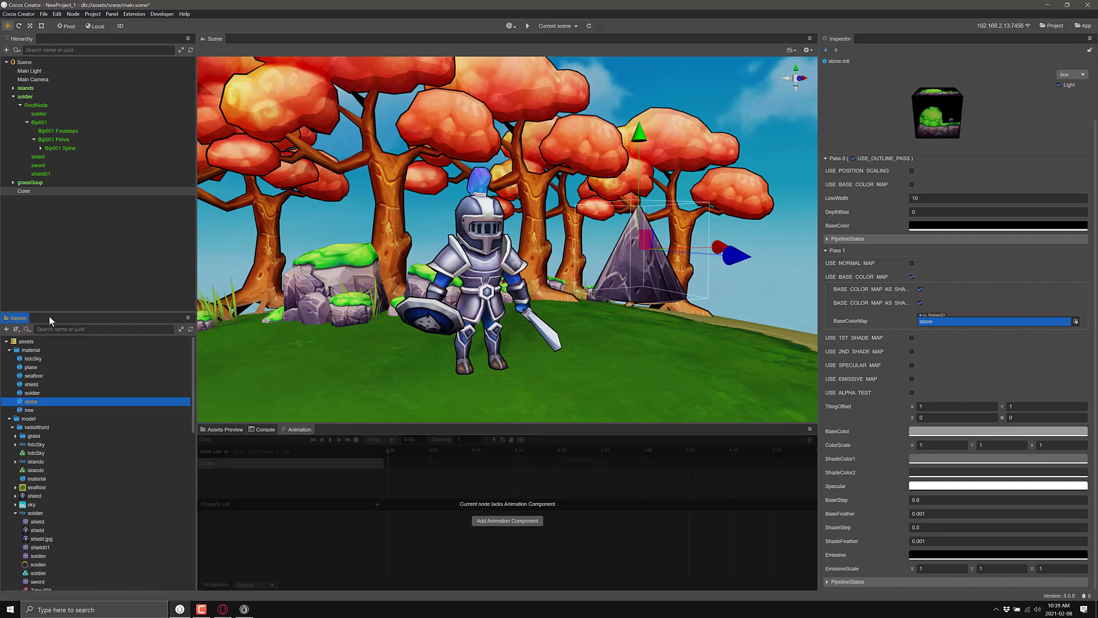
# Step: Review the asset types that can be created and inspect the seafloor texture's settings
pyautogui.click(6, 329)
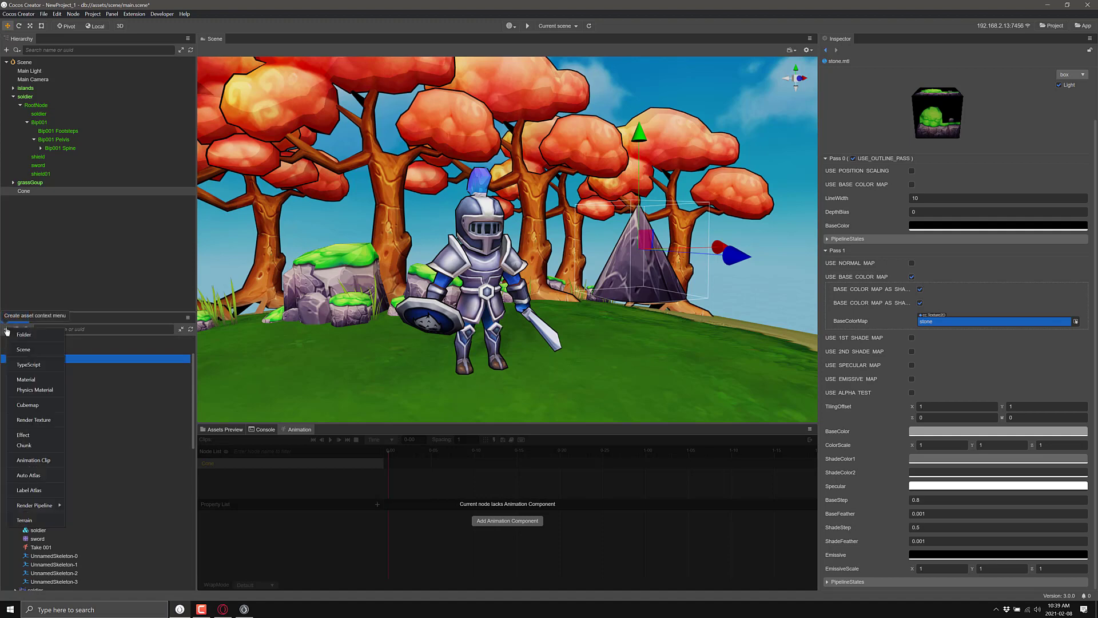
pyautogui.moveTo(45, 503)
pyautogui.click(114, 445)
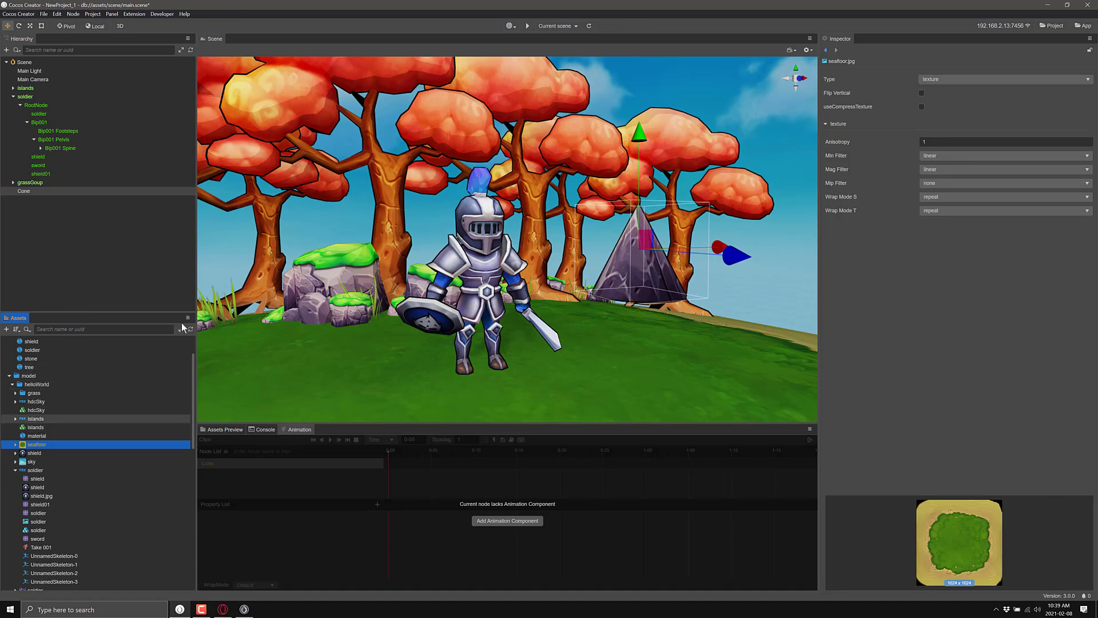
# Step: Inspect the top-level soldier prefab's properties and the child nodes of the islands prefab
pyautogui.click(27, 97)
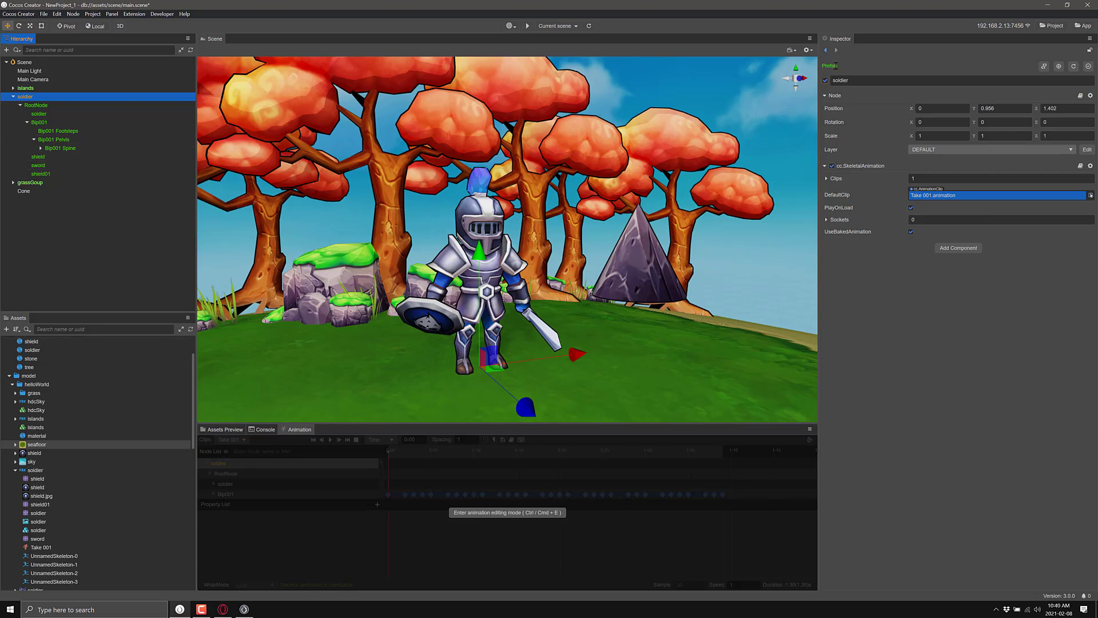
pyautogui.click(835, 65)
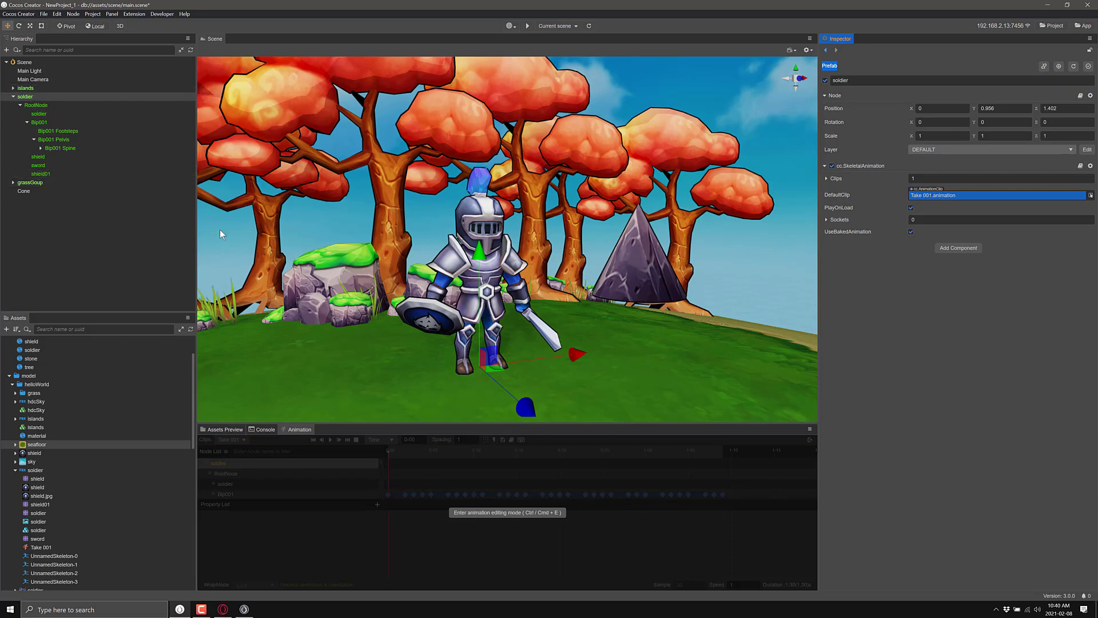
pyautogui.click(12, 87)
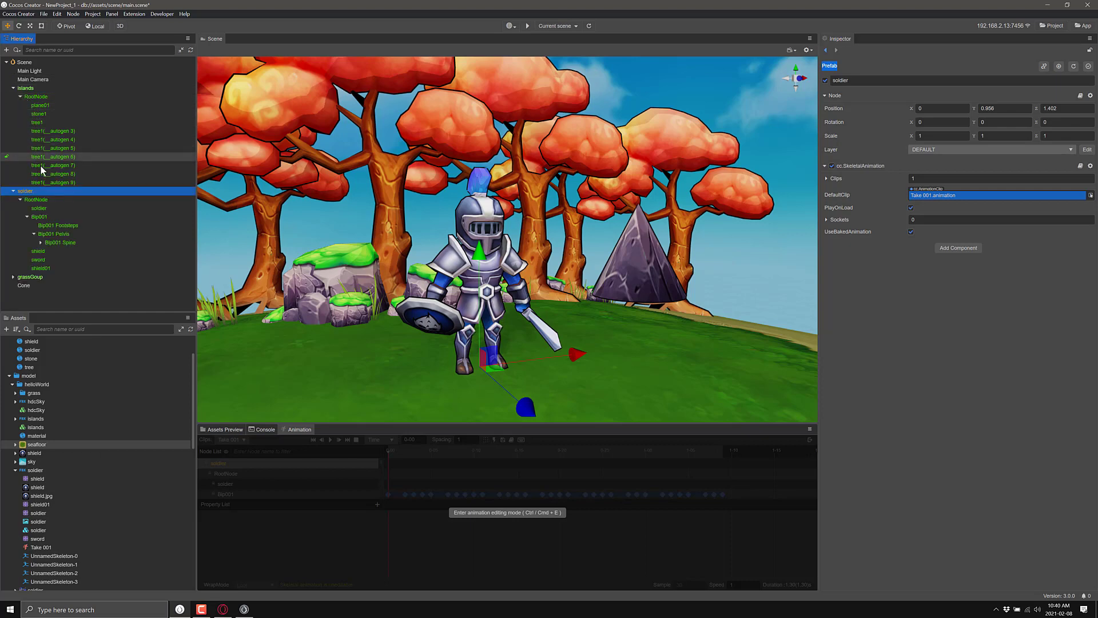
pyautogui.click(12, 88)
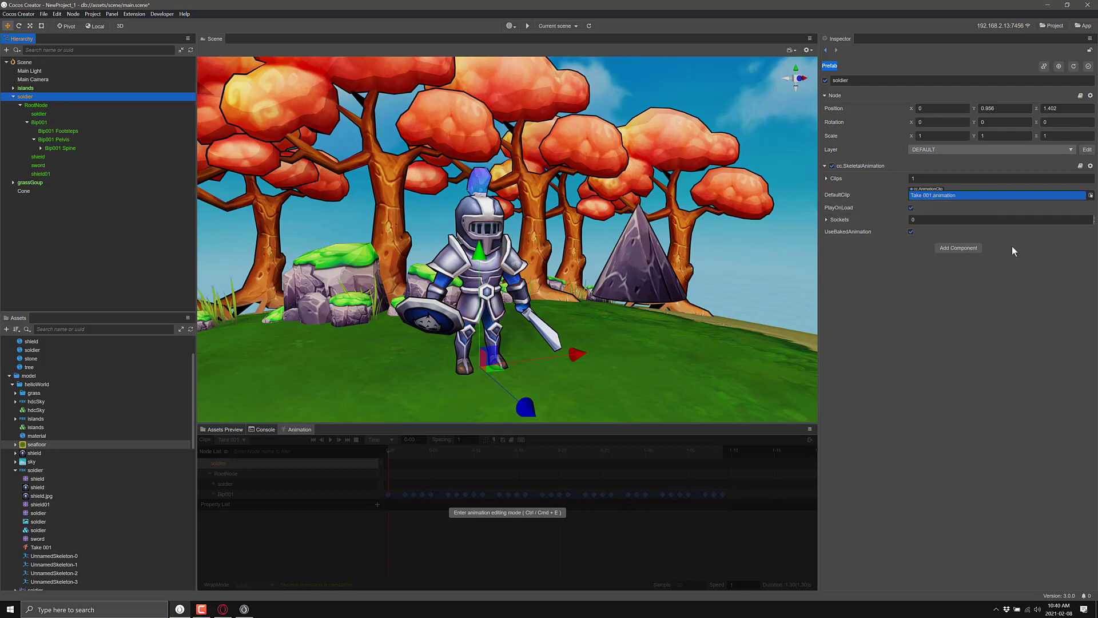
# Step: Browse the component categories that can be added to the soldier, including the 2D, Audio, Effects and TiledMap entries
pyautogui.click(978, 249)
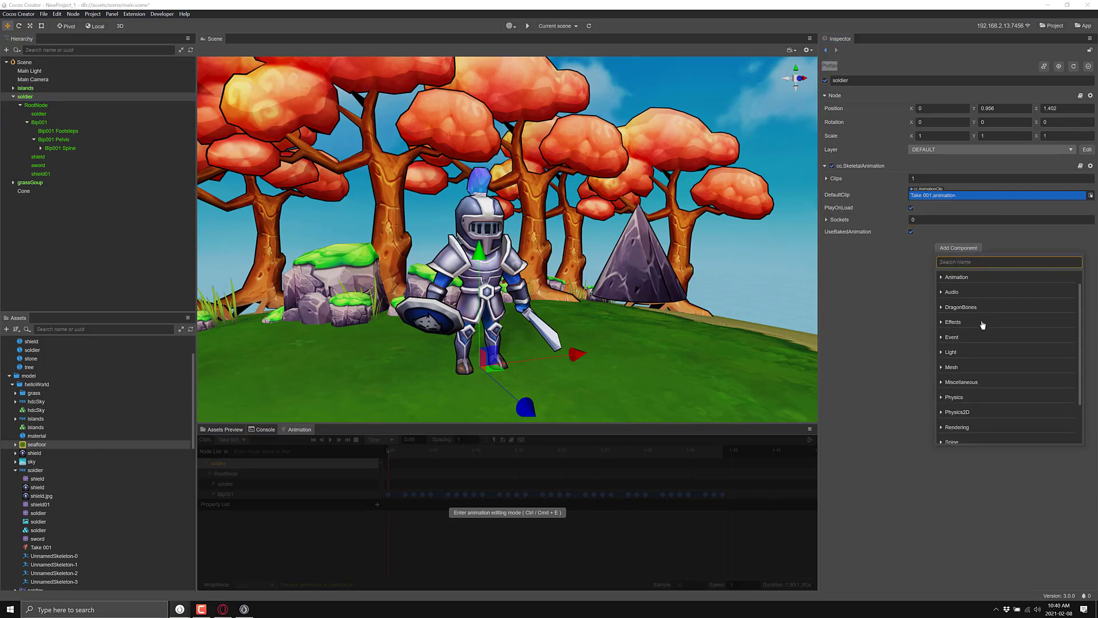
pyautogui.scroll(3, 981, 330)
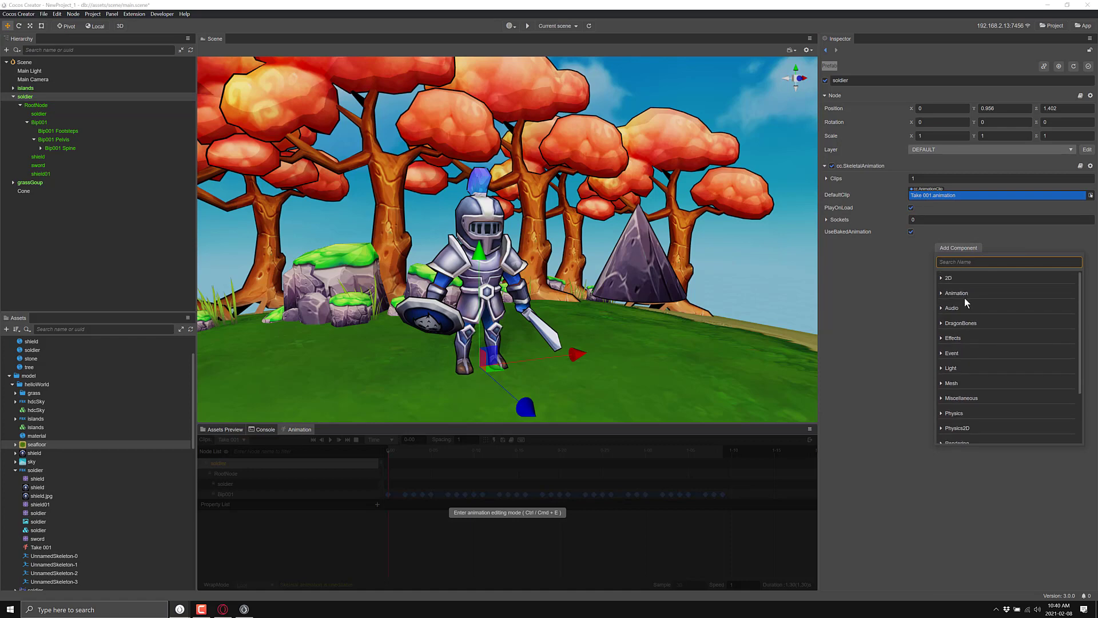
pyautogui.click(945, 278)
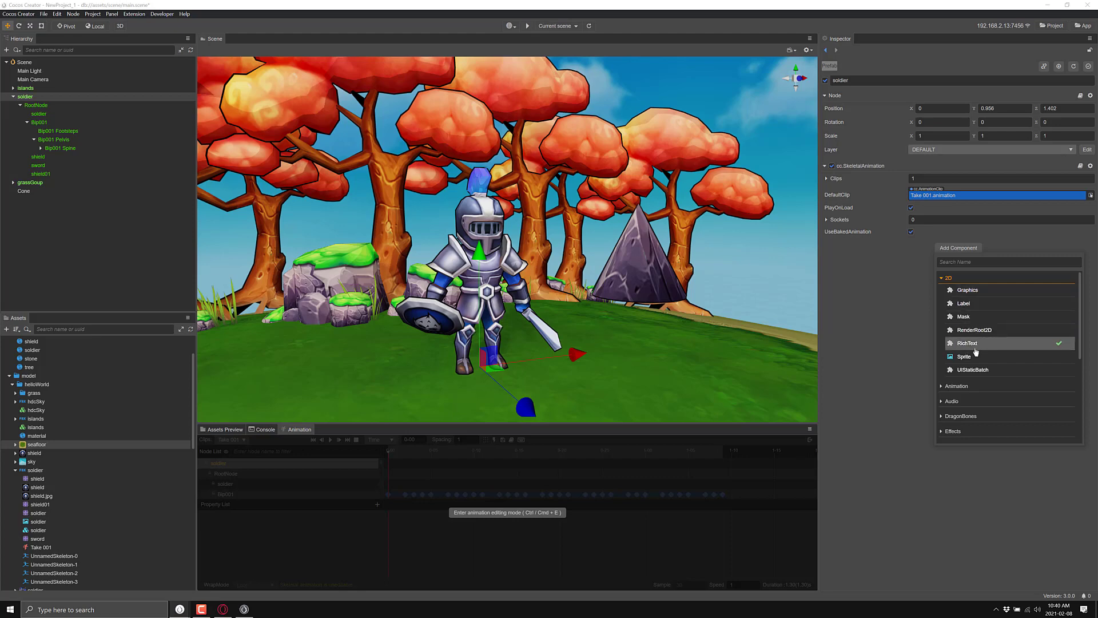
pyautogui.scroll(-3, 966, 366)
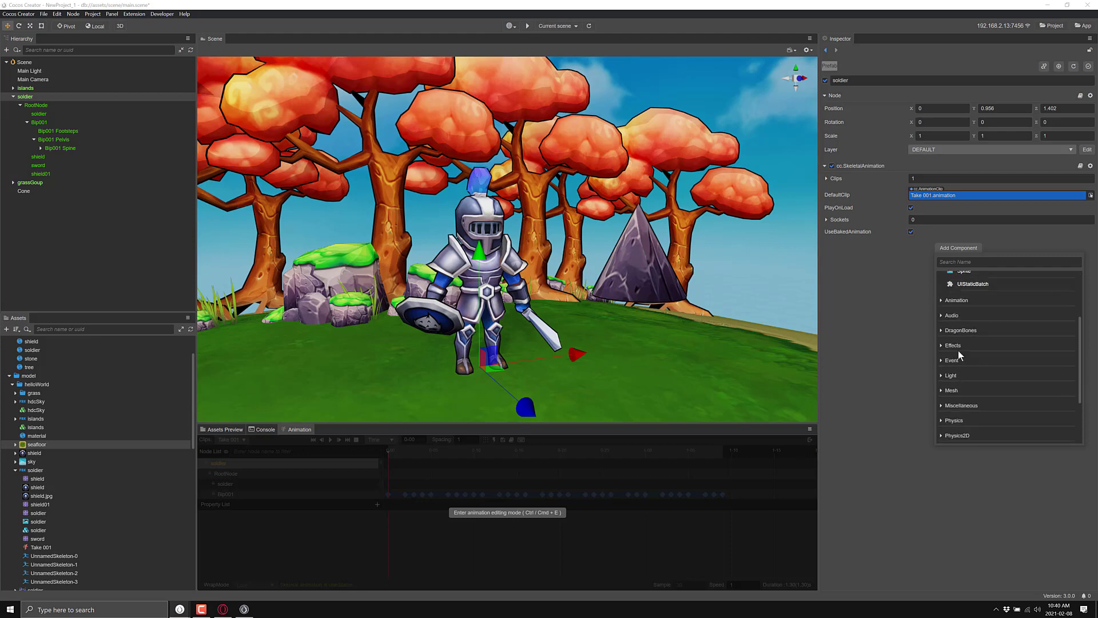
pyautogui.scroll(-1, 954, 314)
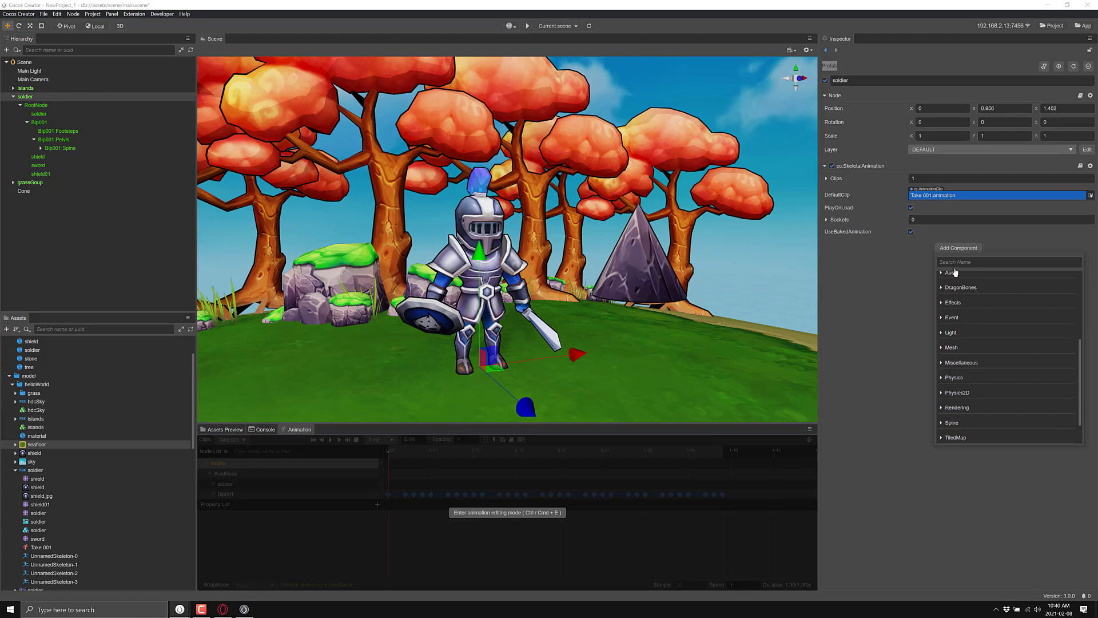
pyautogui.click(953, 272)
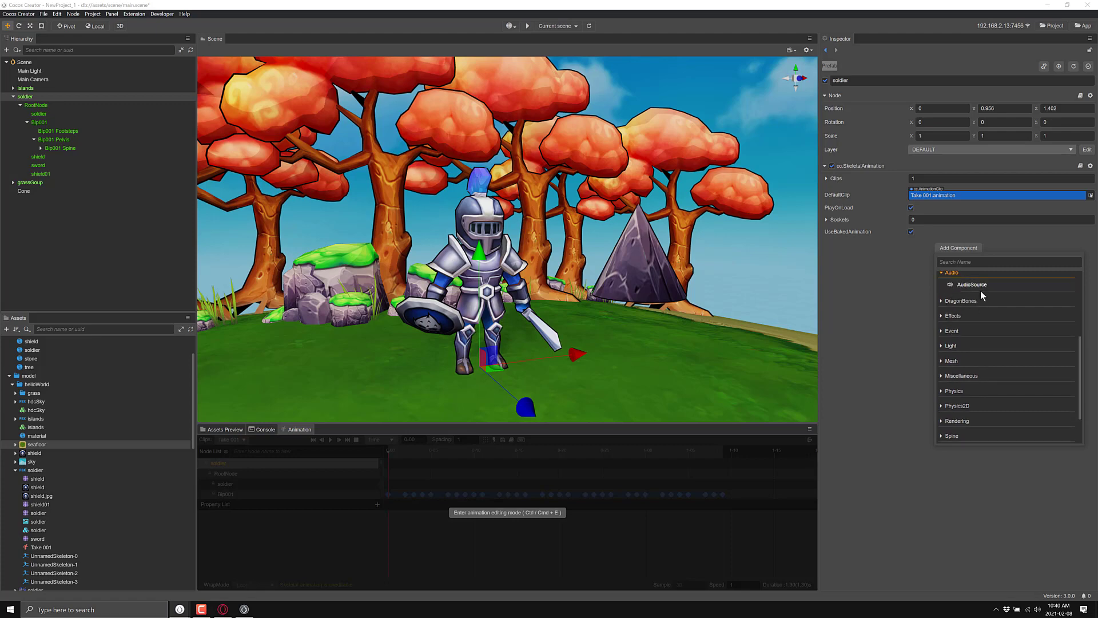
pyautogui.scroll(-1, 993, 372)
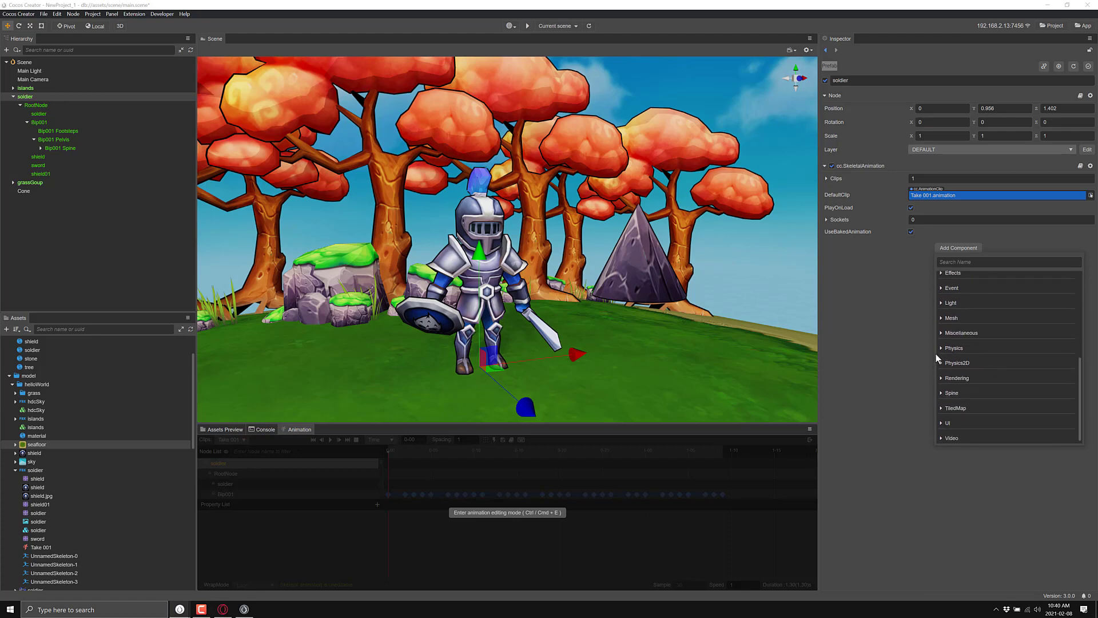
pyautogui.click(950, 273)
pyautogui.scroll(-2, 995, 400)
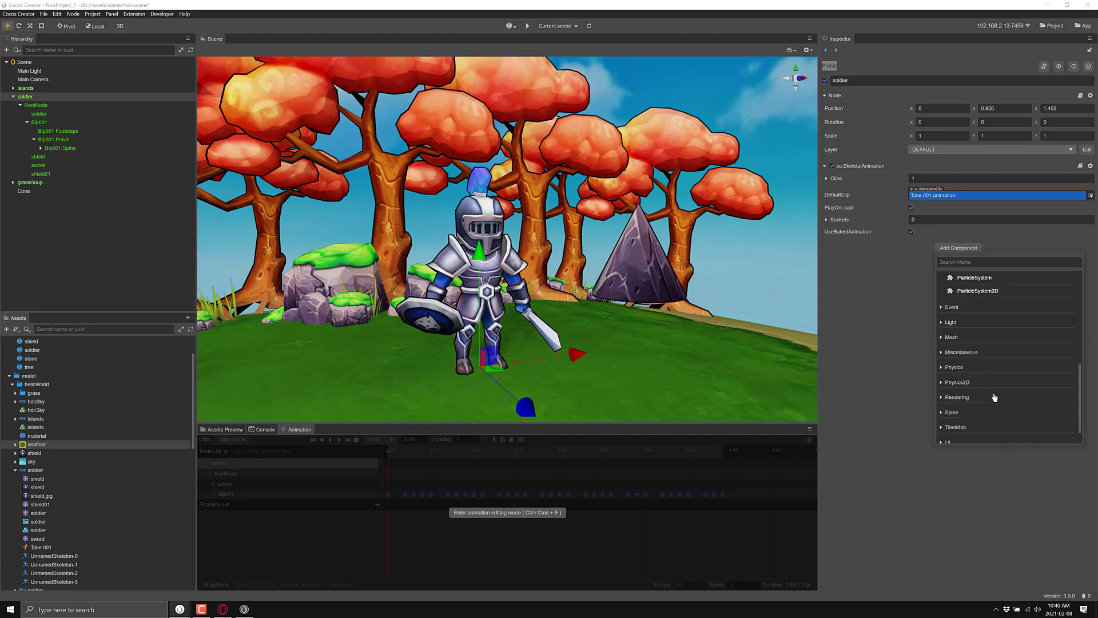
pyautogui.click(956, 405)
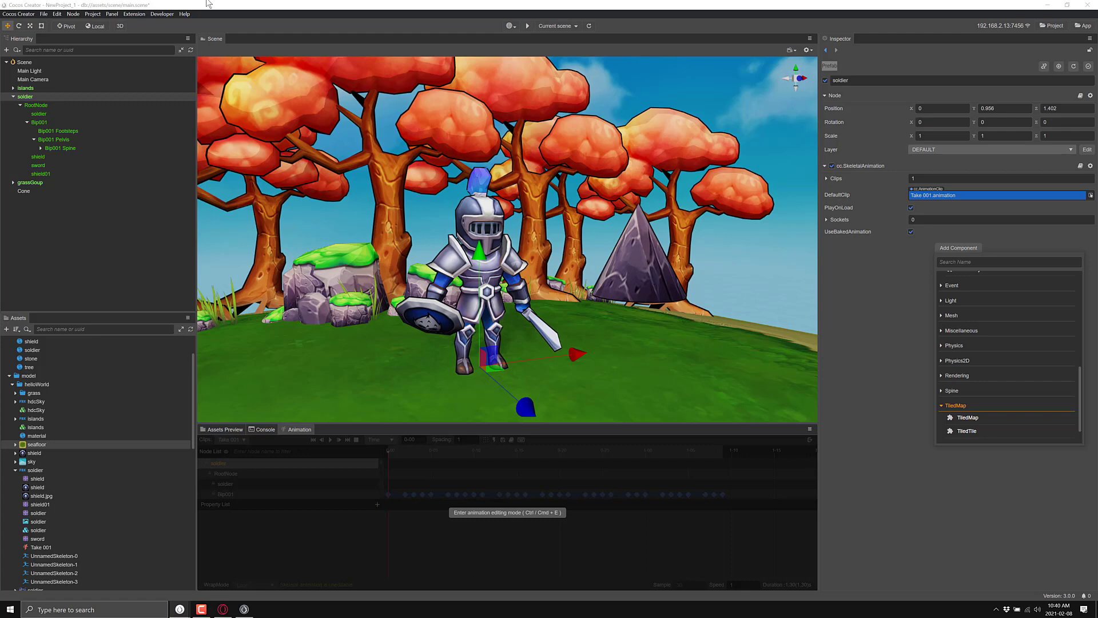
pyautogui.press('Escape')
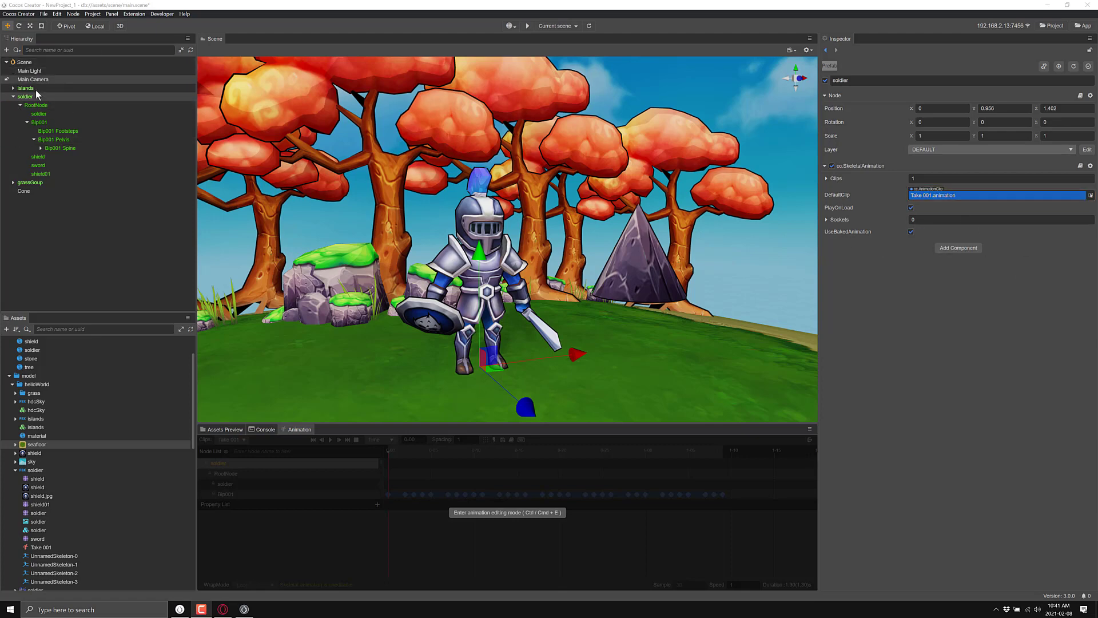
# Step: Review the node types that can be created in the scene, including 3D objects and effects
pyautogui.click(6, 50)
pyautogui.moveTo(24, 79)
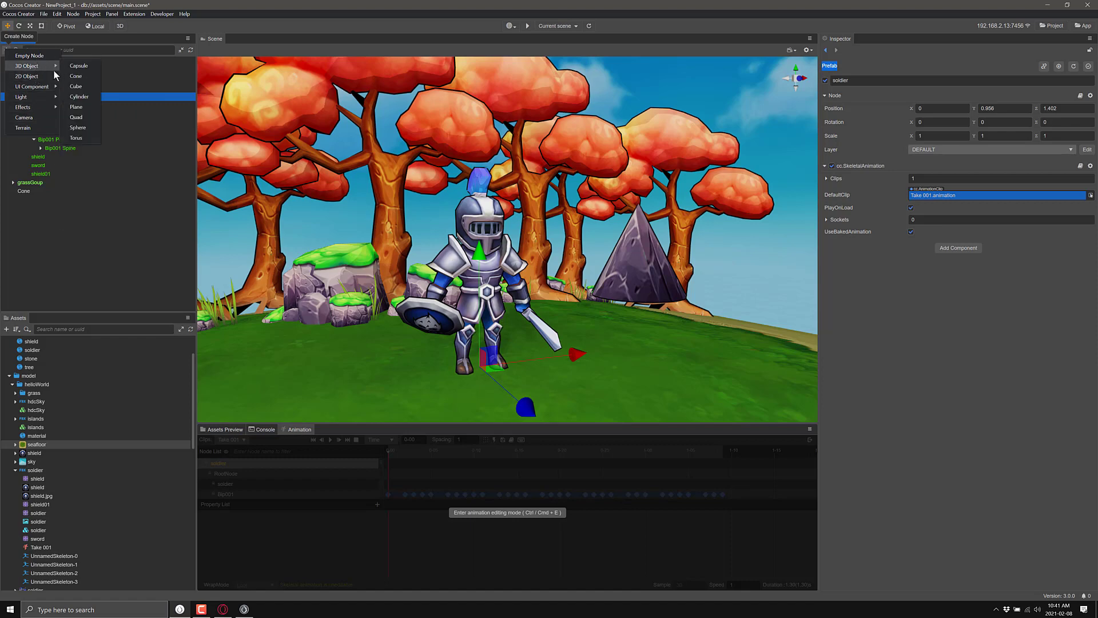
pyautogui.moveTo(44, 108)
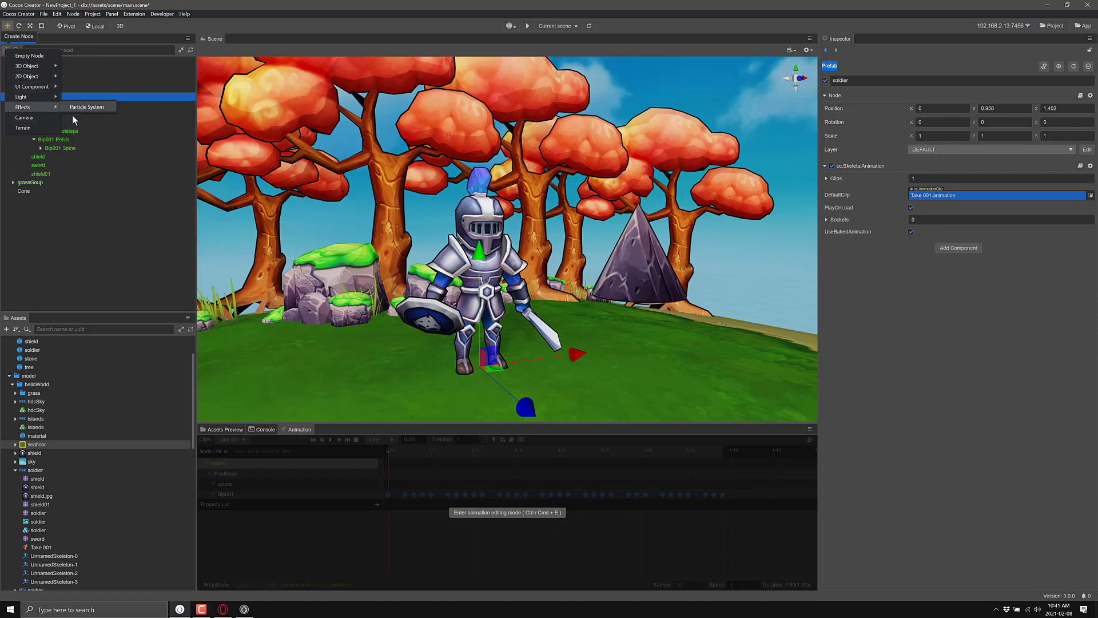
pyautogui.click(88, 222)
# Step: Create an empty node at the scene's root level and move it to about X 3.171, Y 0.98
pyautogui.click(6, 50)
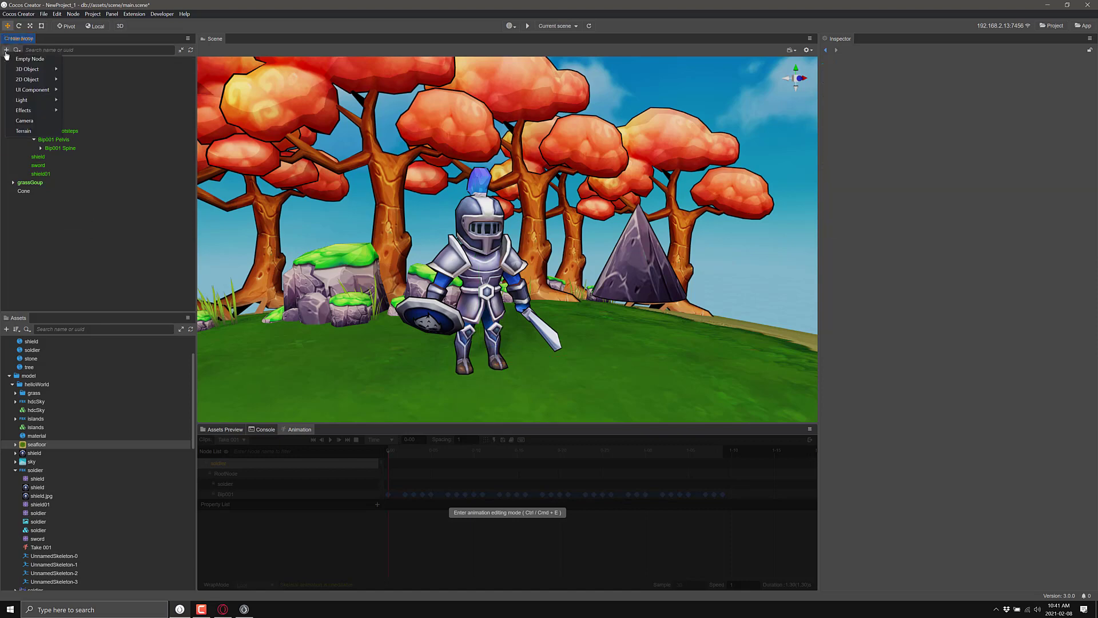
pyautogui.click(14, 59)
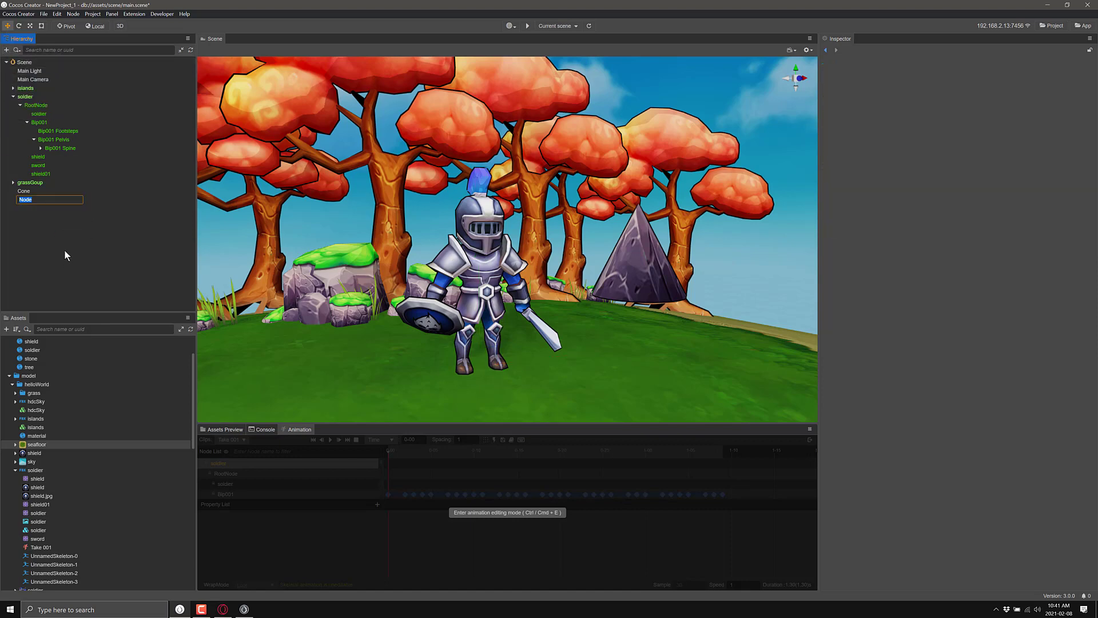
pyautogui.press('Return')
pyautogui.moveTo(543, 392); pyautogui.dragTo(711, 346)
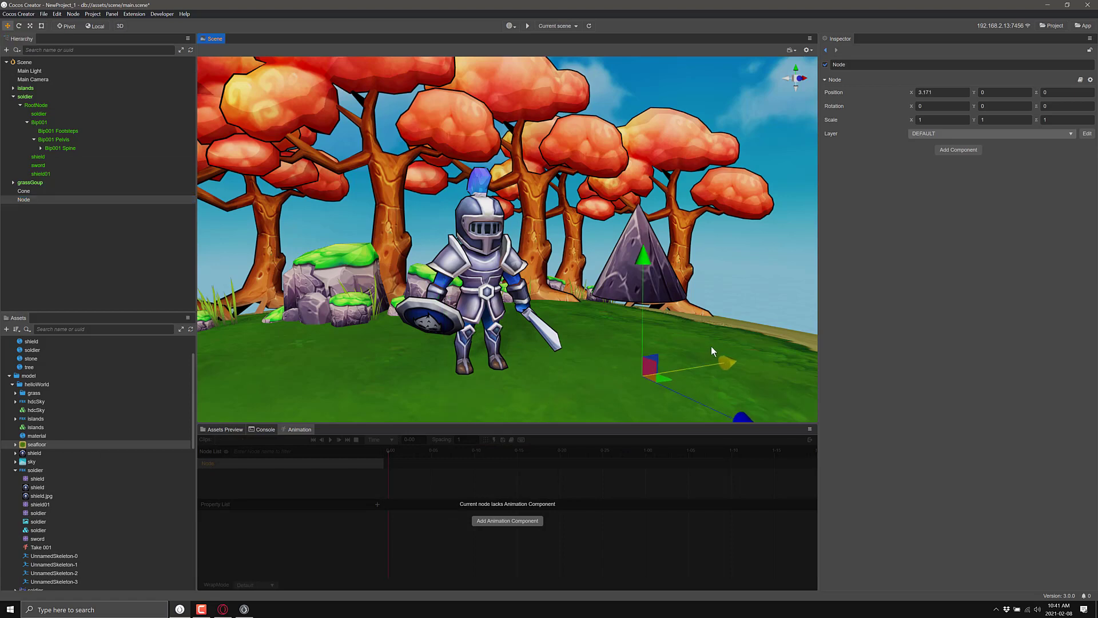
pyautogui.moveTo(642, 249); pyautogui.dragTo(642, 194)
# Step: Rename the new empty node as MyPartySystem and move it to about Z 0.956
pyautogui.doubleClick(857, 67)
pyautogui.write('My')
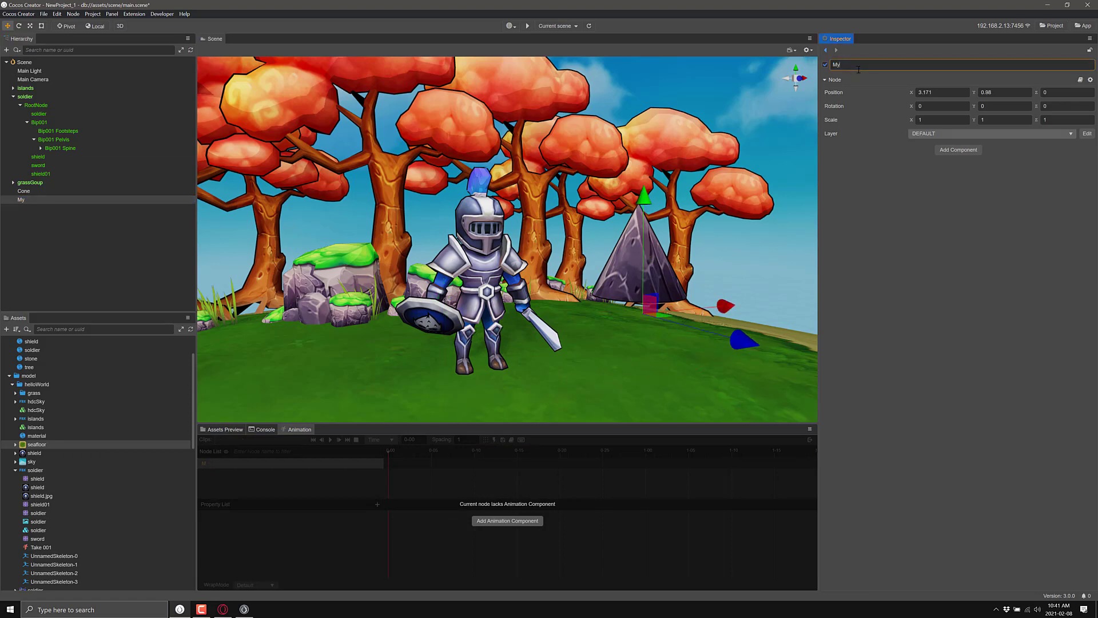
pyautogui.write('PartySystem')
pyautogui.moveTo(736, 335); pyautogui.dragTo(818, 378)
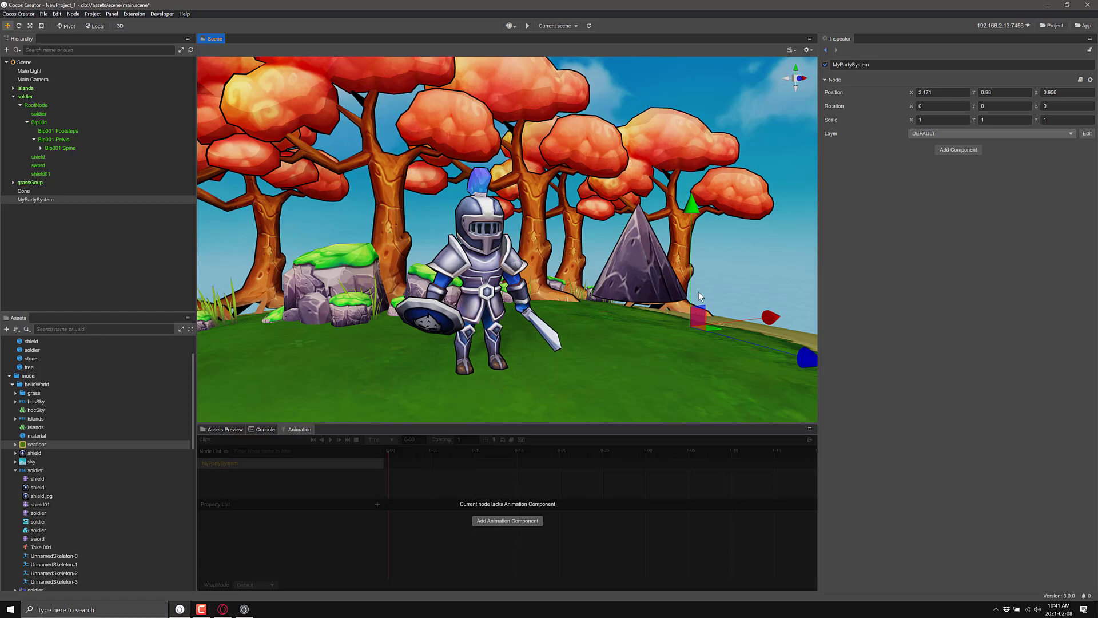
# Step: Add a ParticleSystem component from the Effects category to the MyPartySystem node
pyautogui.click(967, 150)
pyautogui.click(950, 240)
pyautogui.click(947, 292)
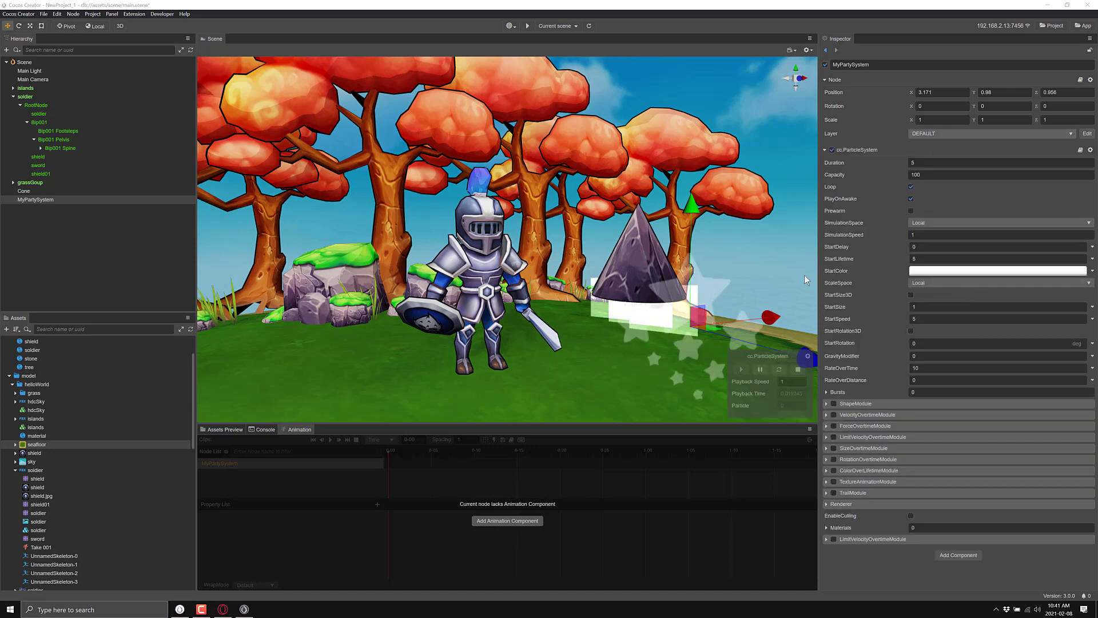
pyautogui.click(355, 379)
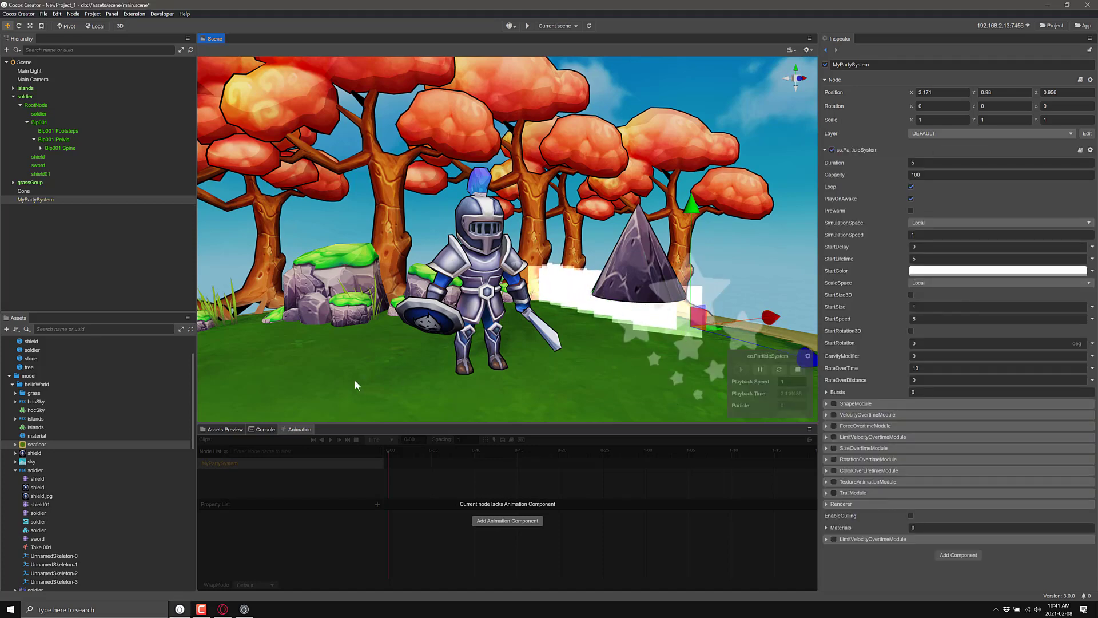
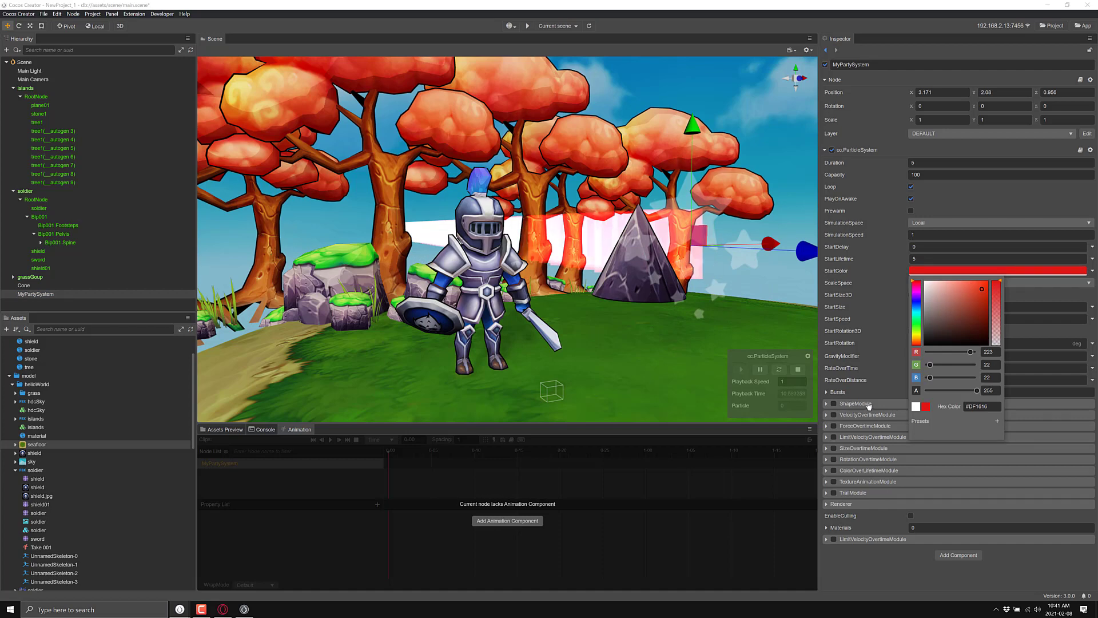
# Step: Enable the particle system's TrailModule and expand its settings
pyautogui.click(894, 322)
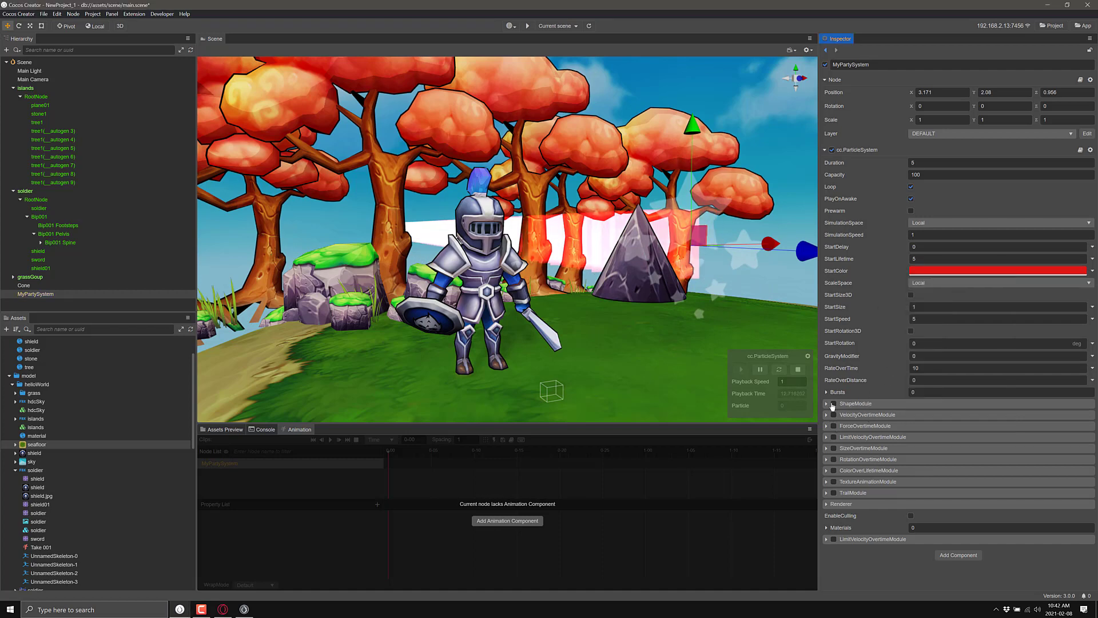
pyautogui.click(834, 493)
pyautogui.click(826, 493)
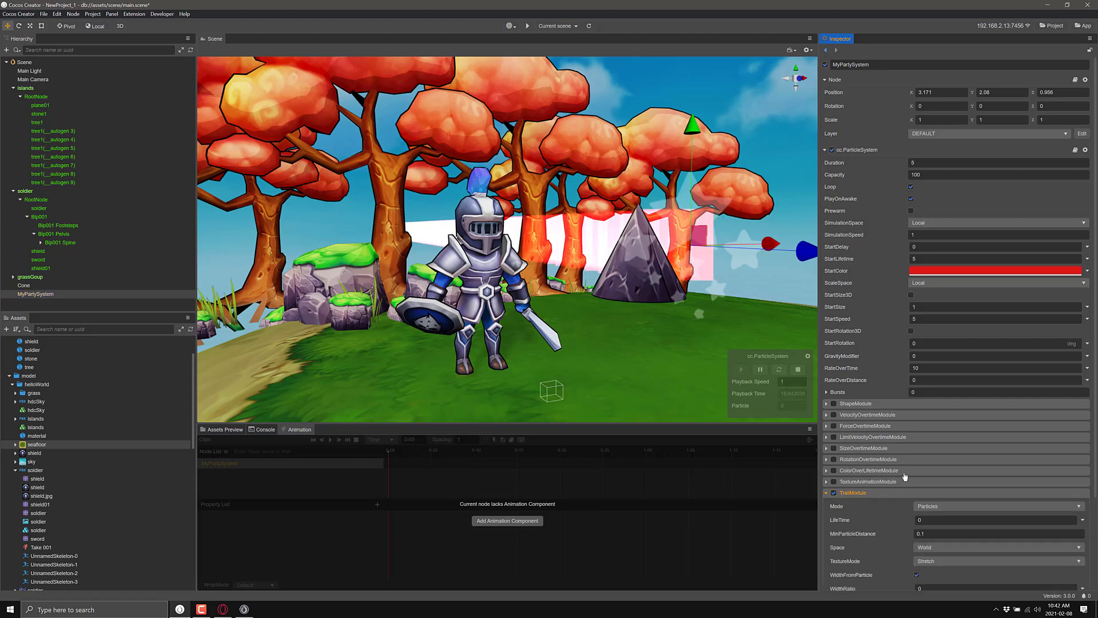
pyautogui.scroll(-2, 876, 451)
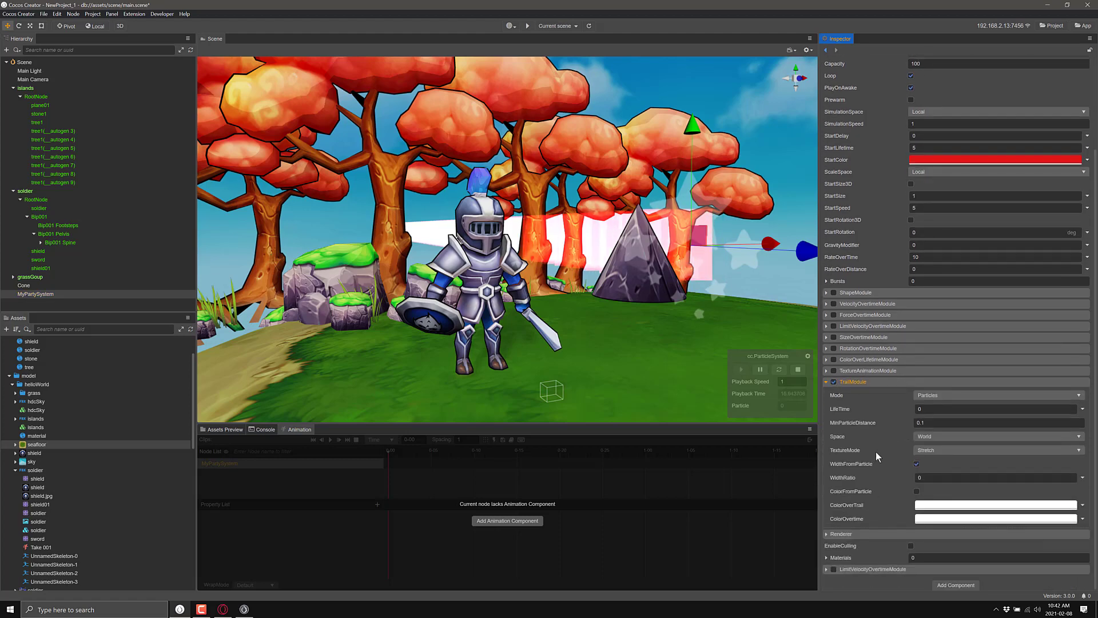
# Step: Set the TrailModule's ColorOverTrail to red #C90C0C and its ColorOvertime to blue #031FE9
pyautogui.click(956, 508)
pyautogui.click(1019, 478)
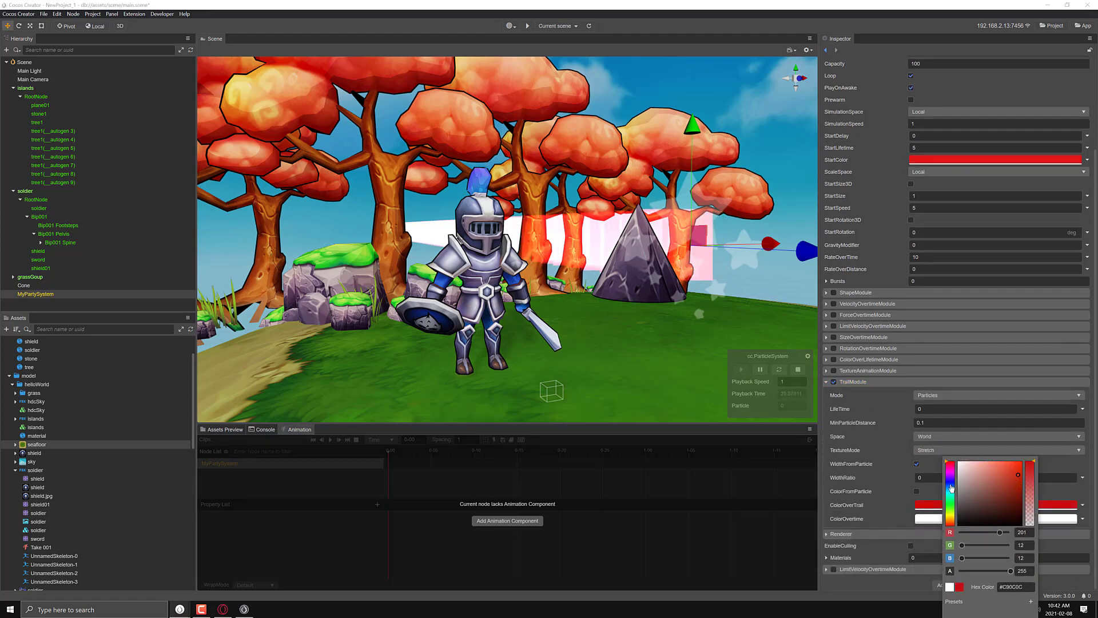
pyautogui.click(941, 506)
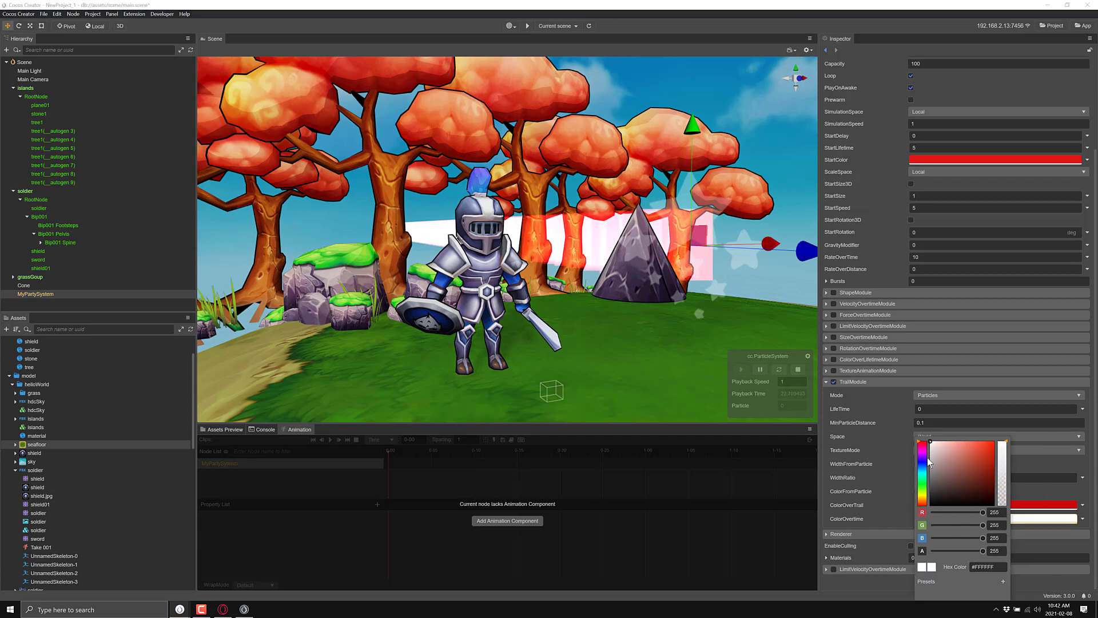
pyautogui.click(921, 462)
pyautogui.click(993, 446)
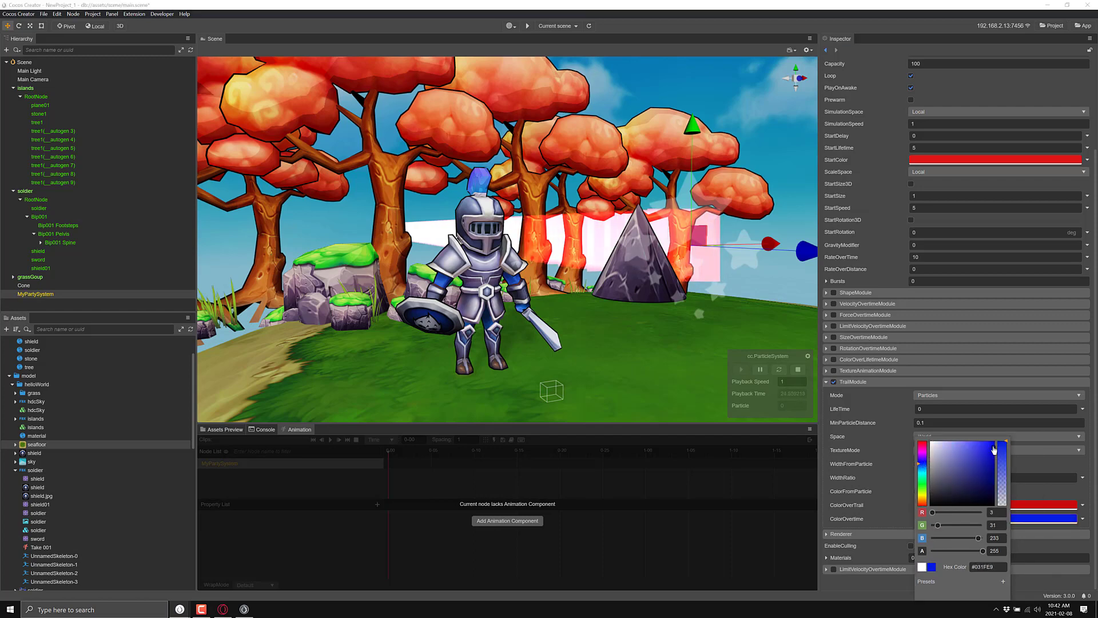
pyautogui.click(894, 423)
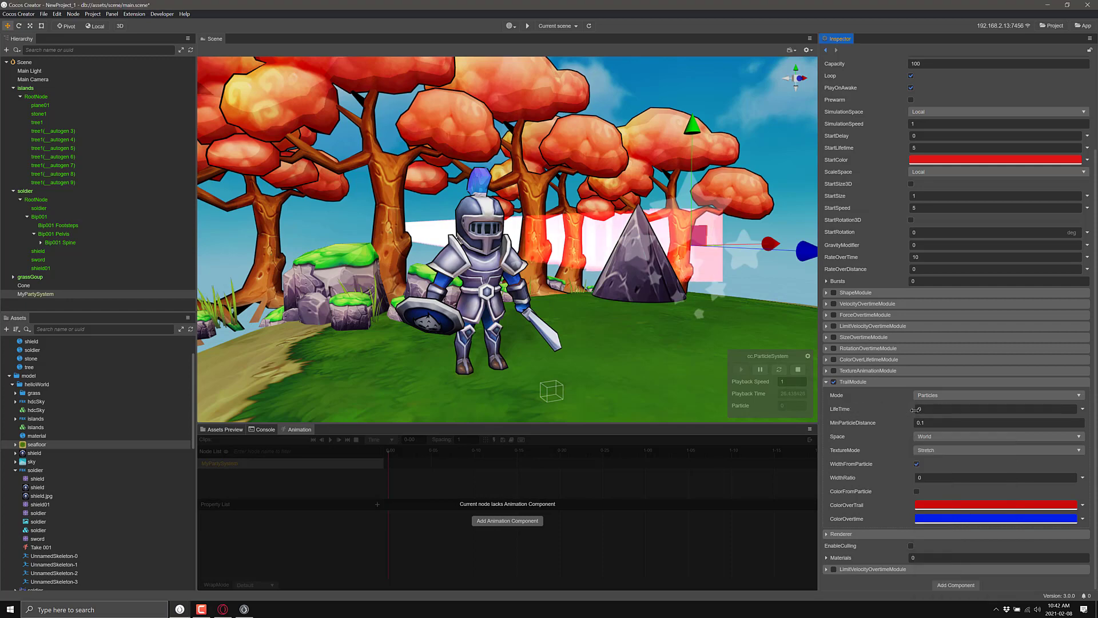
# Step: Set the TrailModule's WidthRatio to 4
pyautogui.click(930, 477)
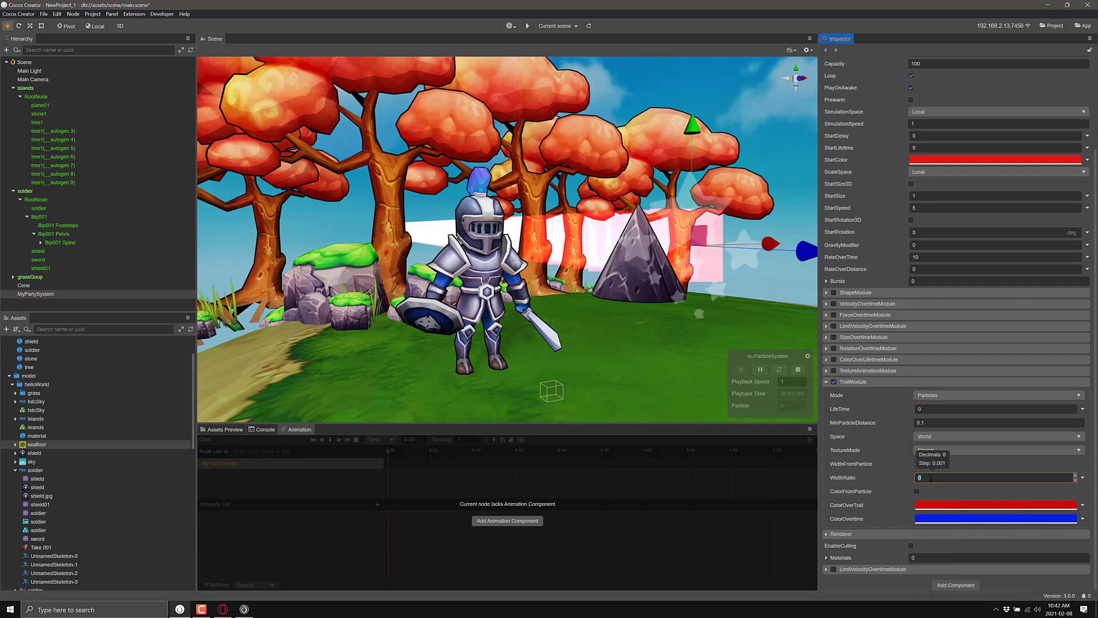
pyautogui.write('4')
pyautogui.press('Return')
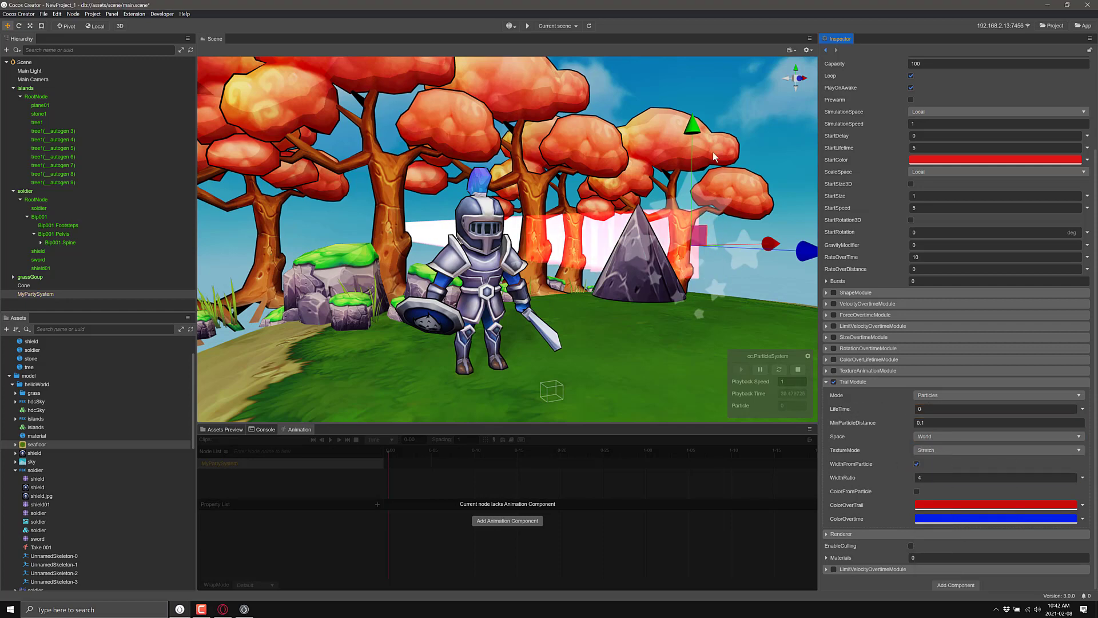
# Step: Add a SphereLight component to the MyPartySystem node and move the node over to the soldier
pyautogui.scroll(3, 877, 229)
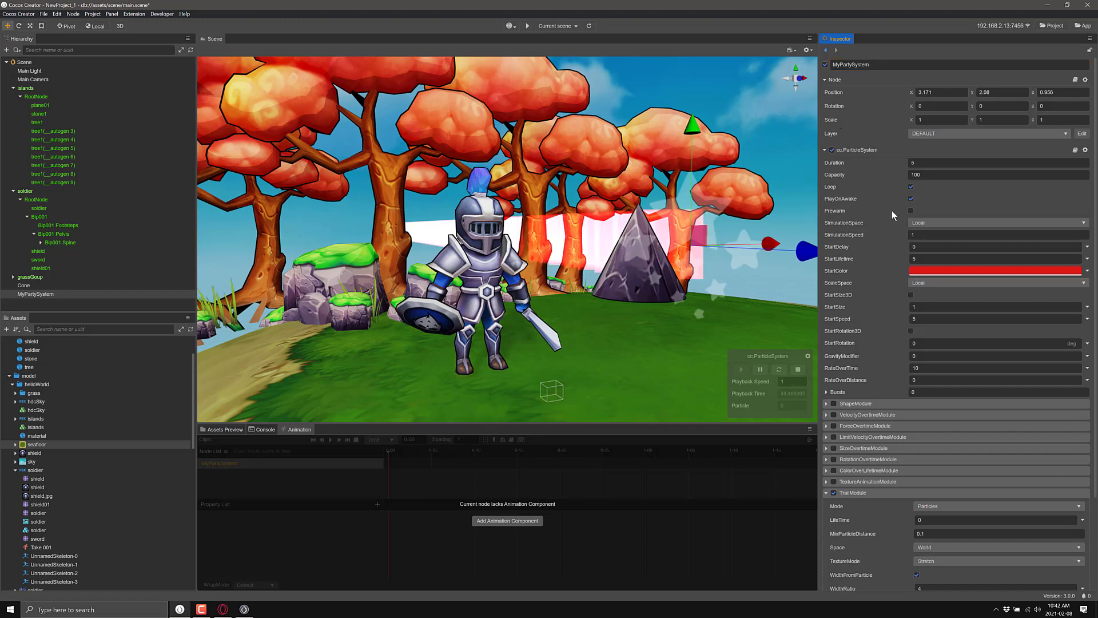
pyautogui.scroll(-3, 891, 211)
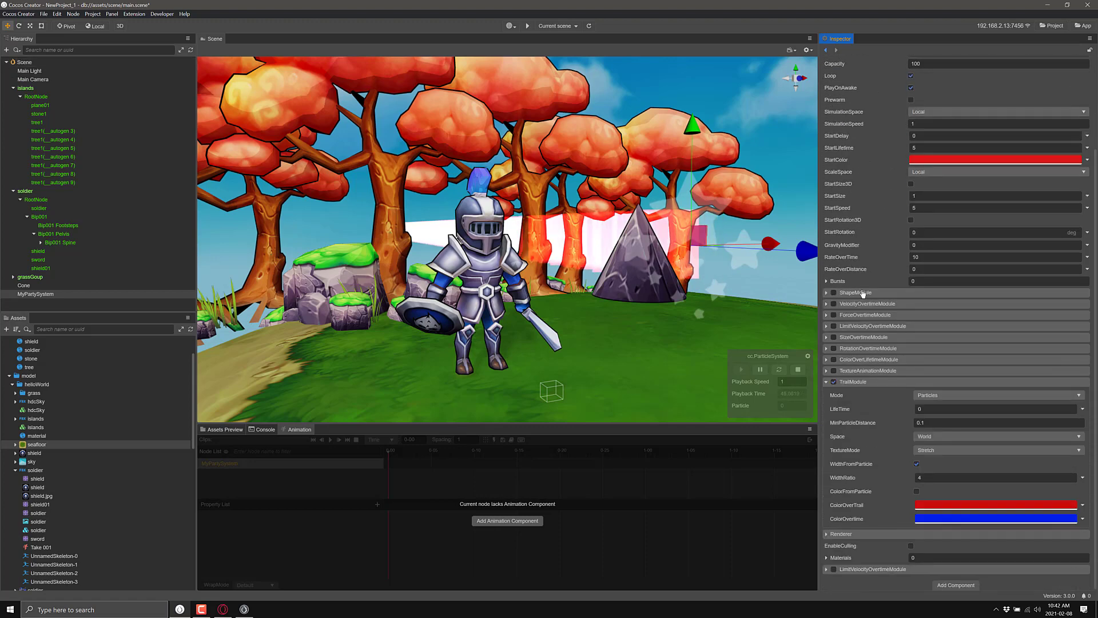
pyautogui.click(954, 585)
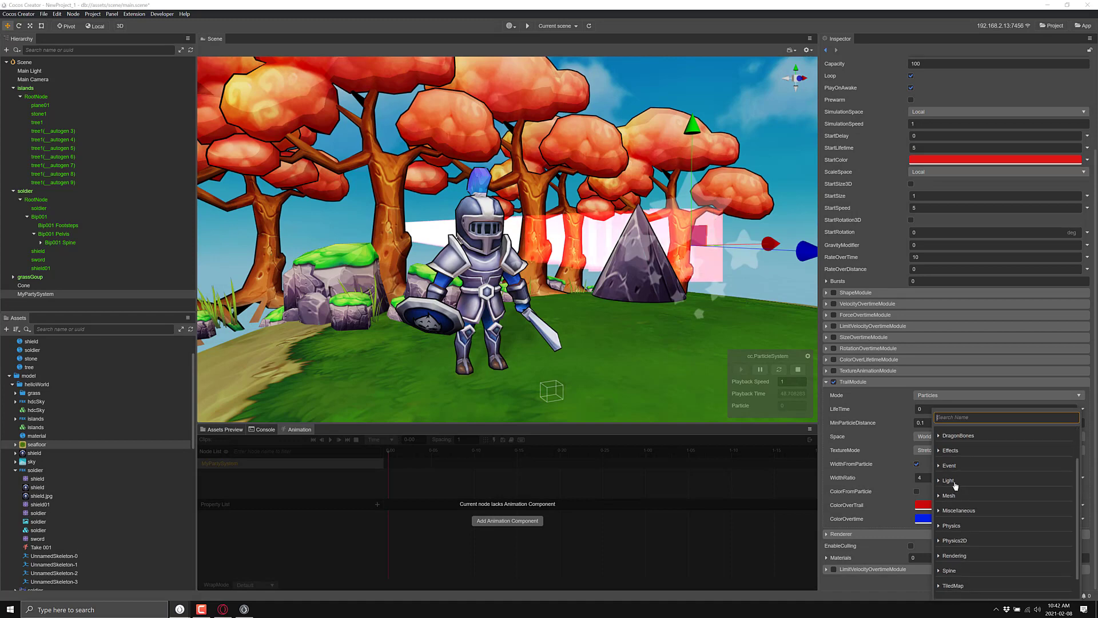
pyautogui.click(948, 523)
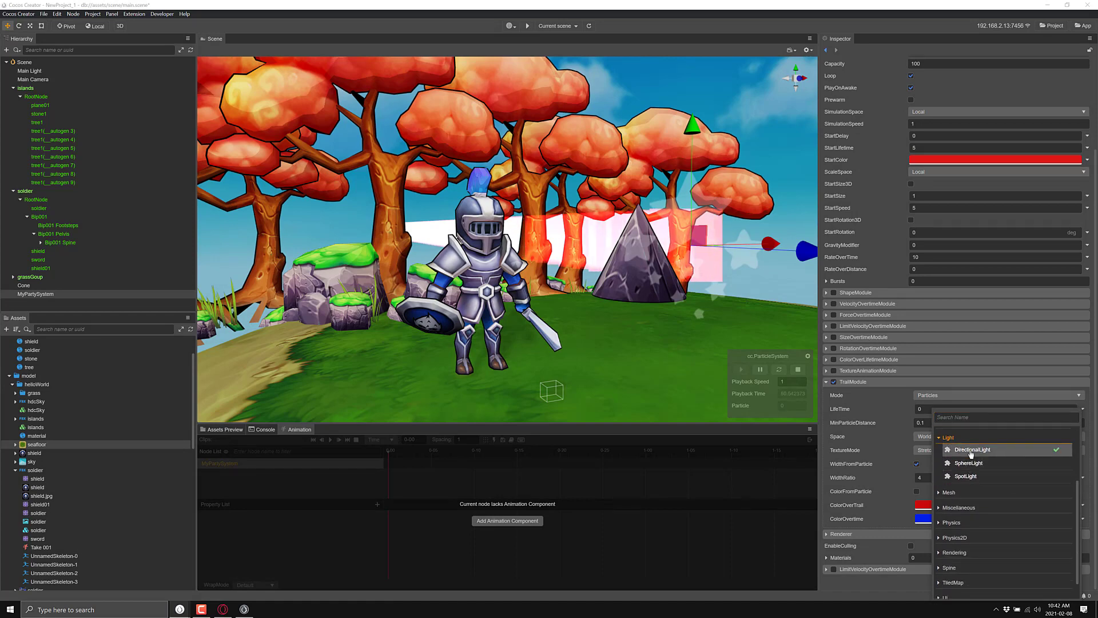
pyautogui.click(969, 463)
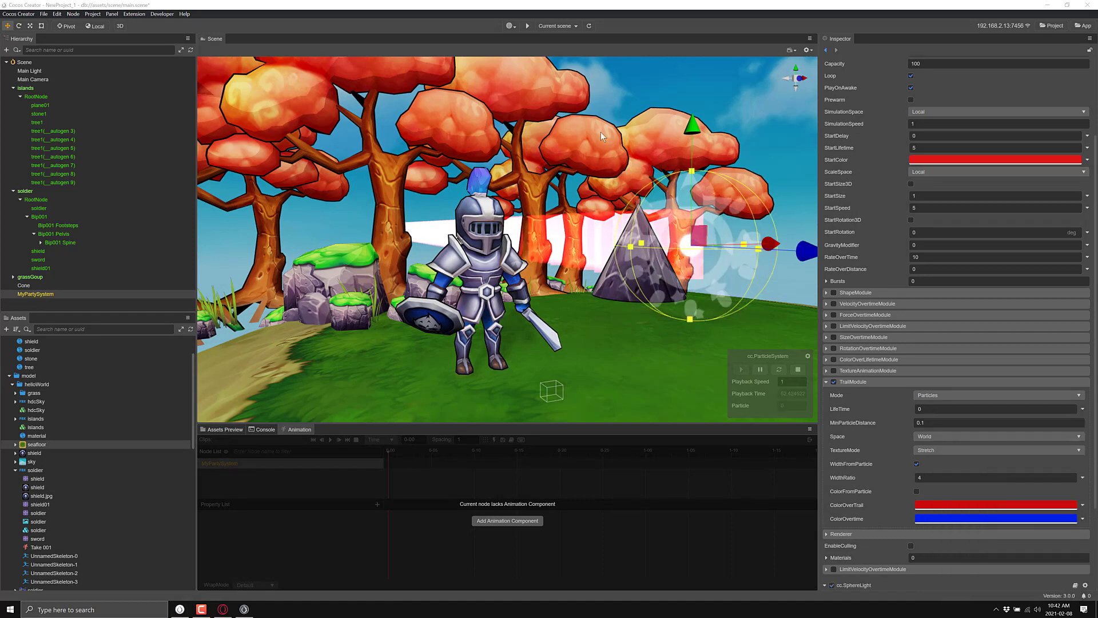
pyautogui.moveTo(766, 244); pyautogui.dragTo(612, 270)
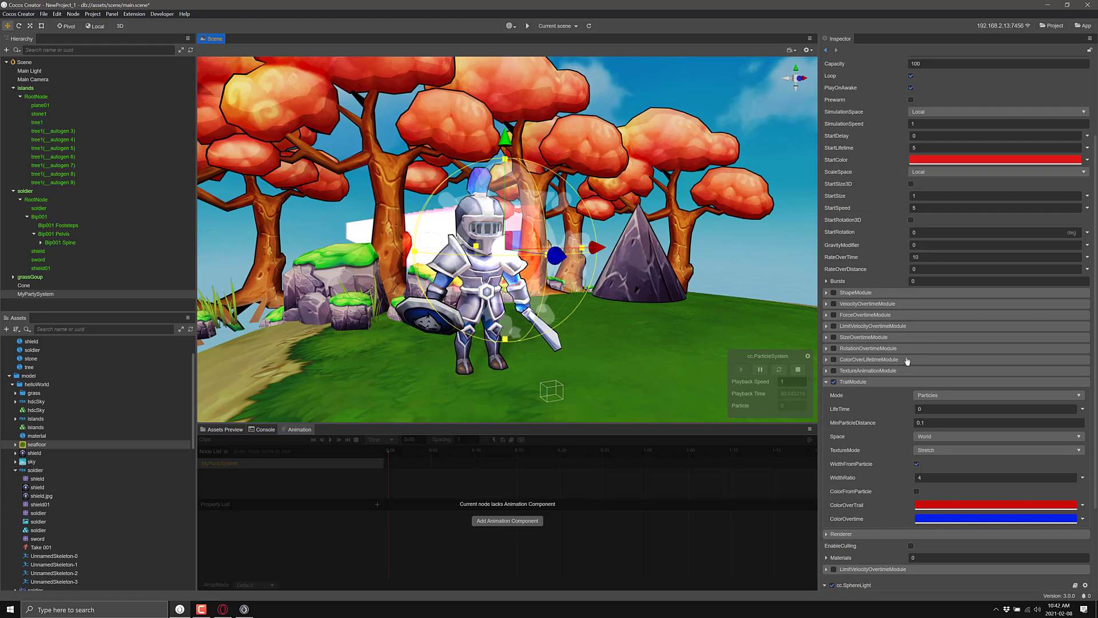
# Step: Look through the component categories that can be added to the MyPartySystem node
pyautogui.scroll(-2, 911, 234)
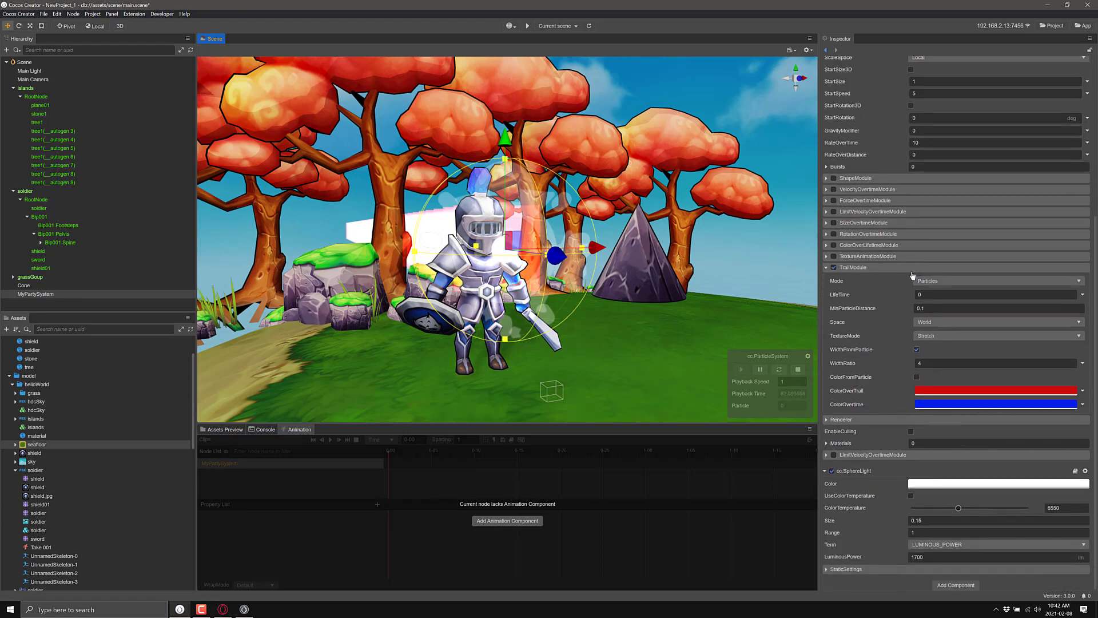
pyautogui.click(955, 585)
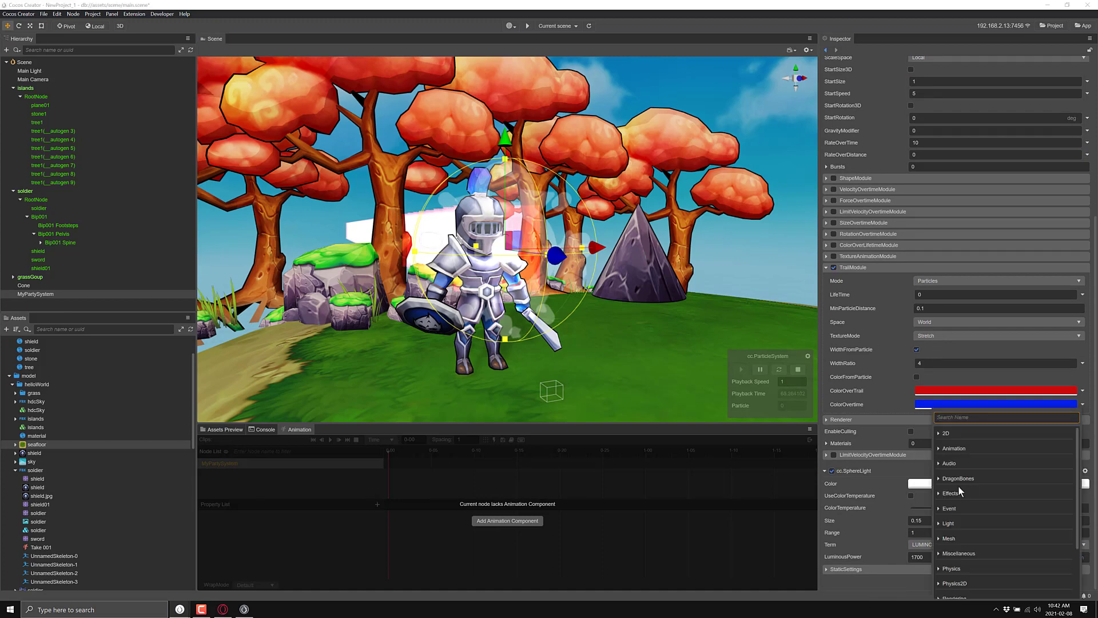
pyautogui.scroll(-3, 959, 490)
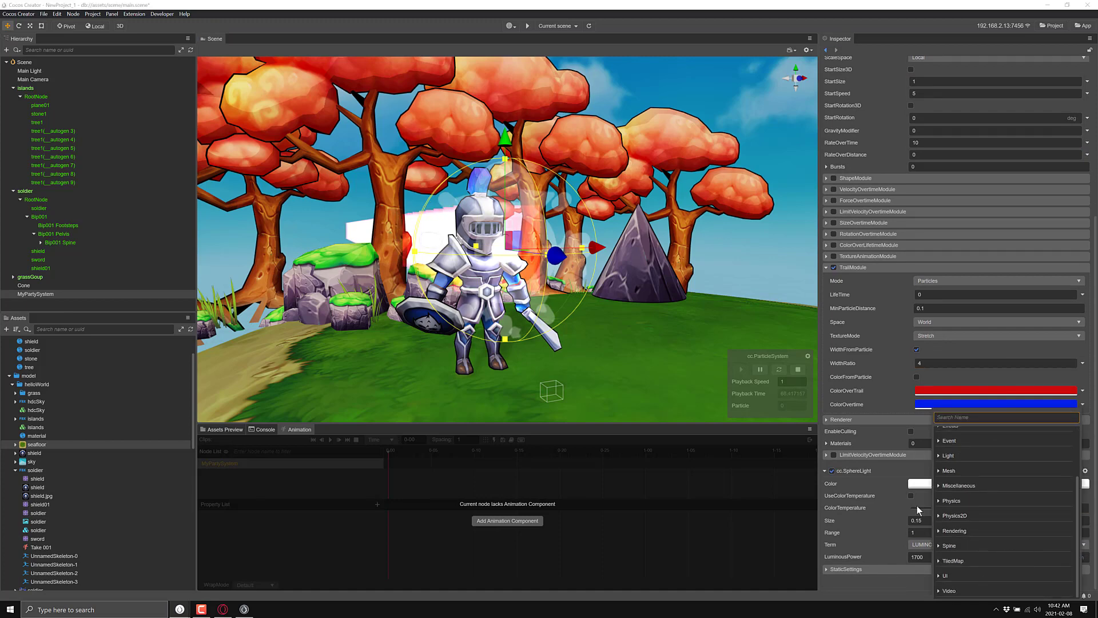
pyautogui.click(860, 581)
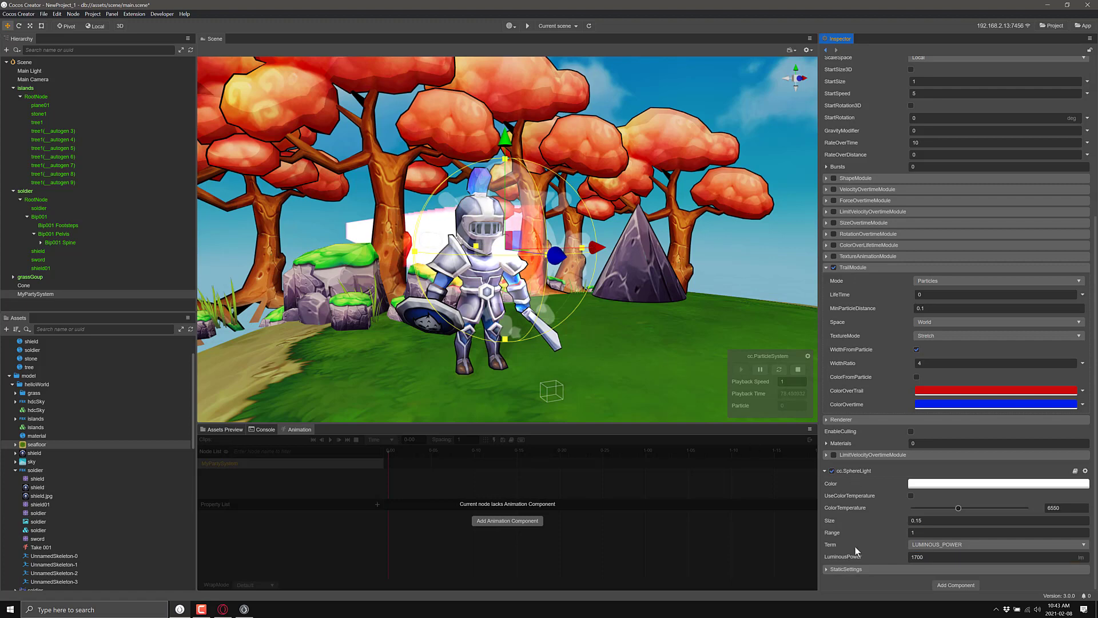
# Step: Check the SphereLight's Term options and move the MyPartySystem node along its X axis from the soldier to beside the pointed rock
pyautogui.click(946, 546)
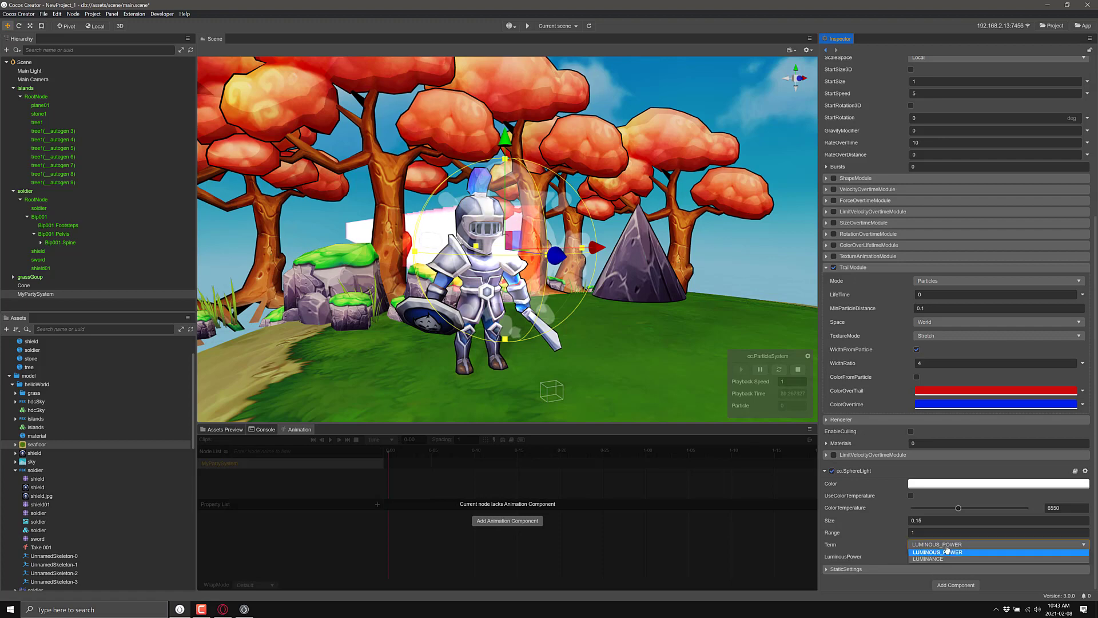
pyautogui.click(862, 546)
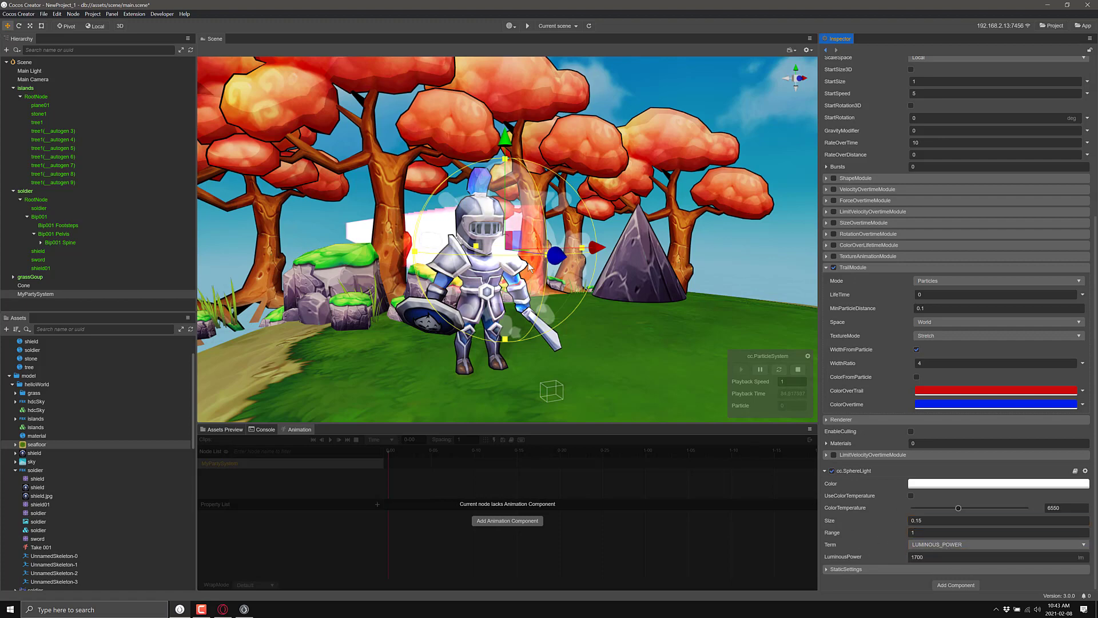
pyautogui.moveTo(598, 247); pyautogui.dragTo(777, 243)
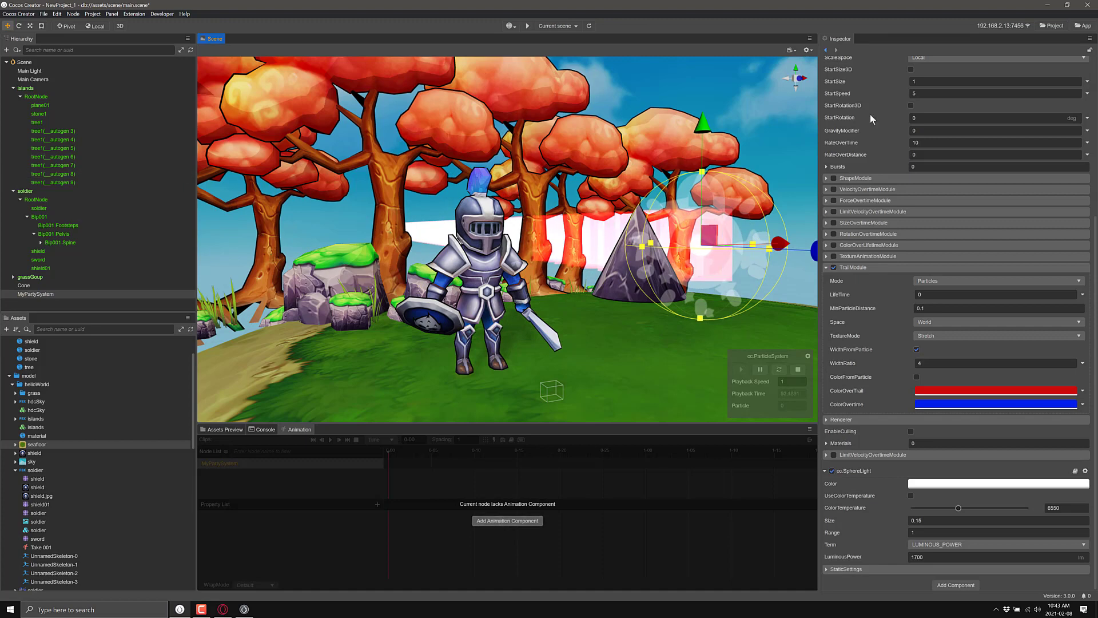
# Step: Open the soldier node in animation editing mode and expand the position property of its RootNode
pyautogui.click(35, 190)
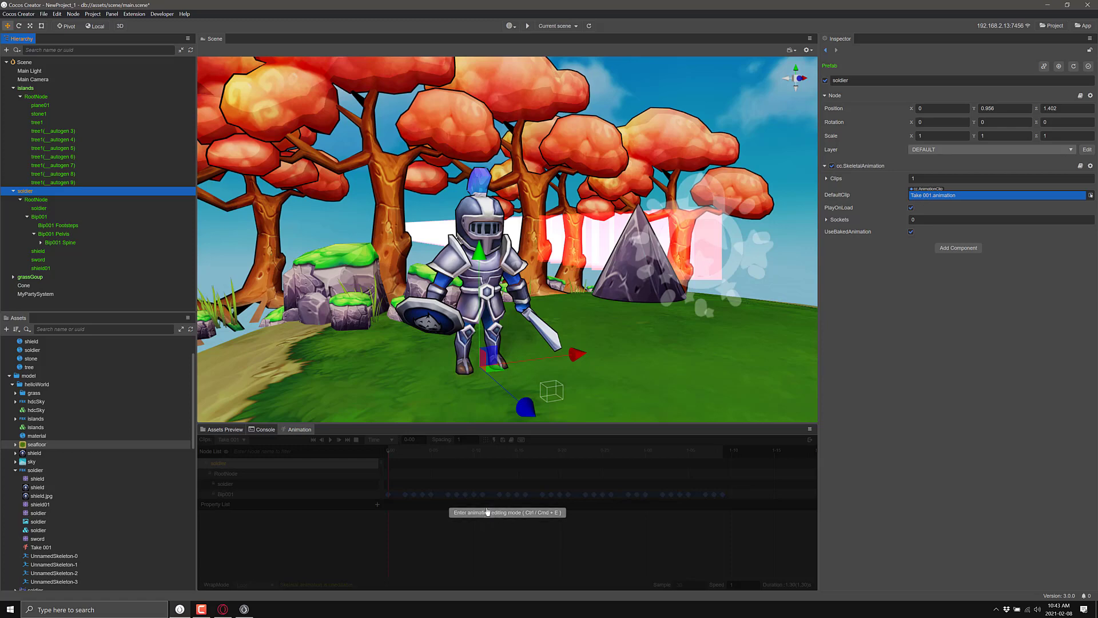
pyautogui.click(487, 514)
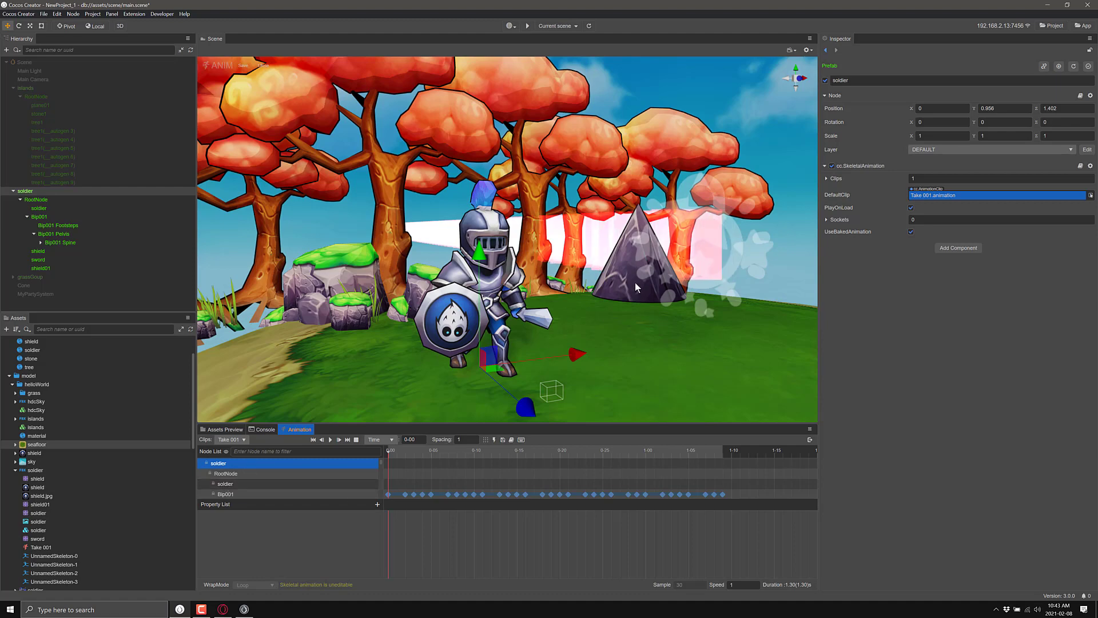
pyautogui.click(231, 475)
pyautogui.click(231, 476)
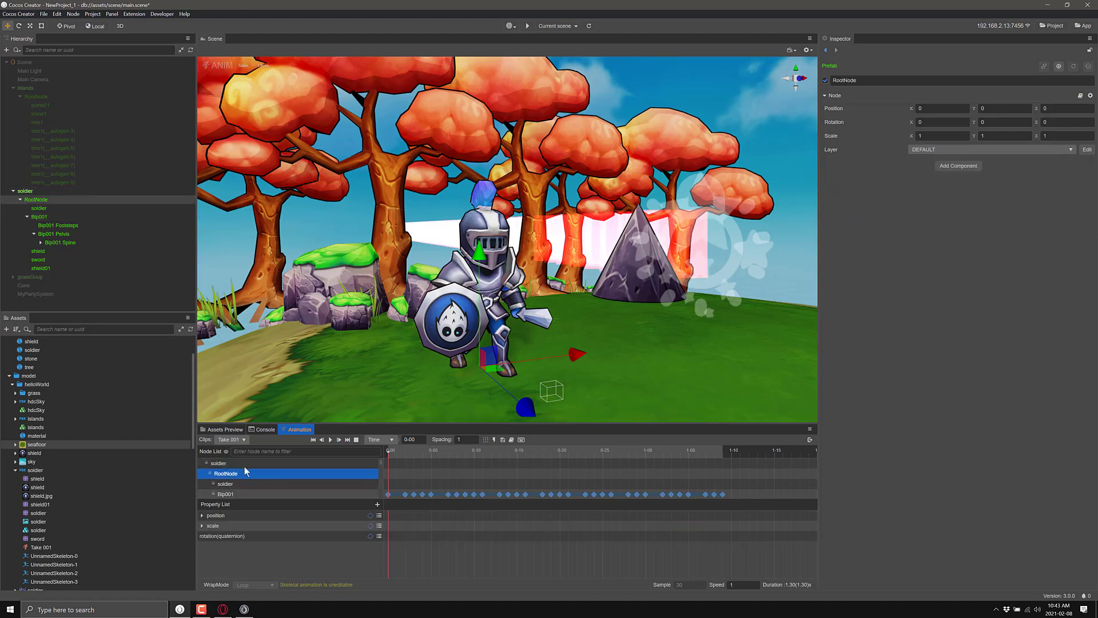
pyautogui.click(215, 515)
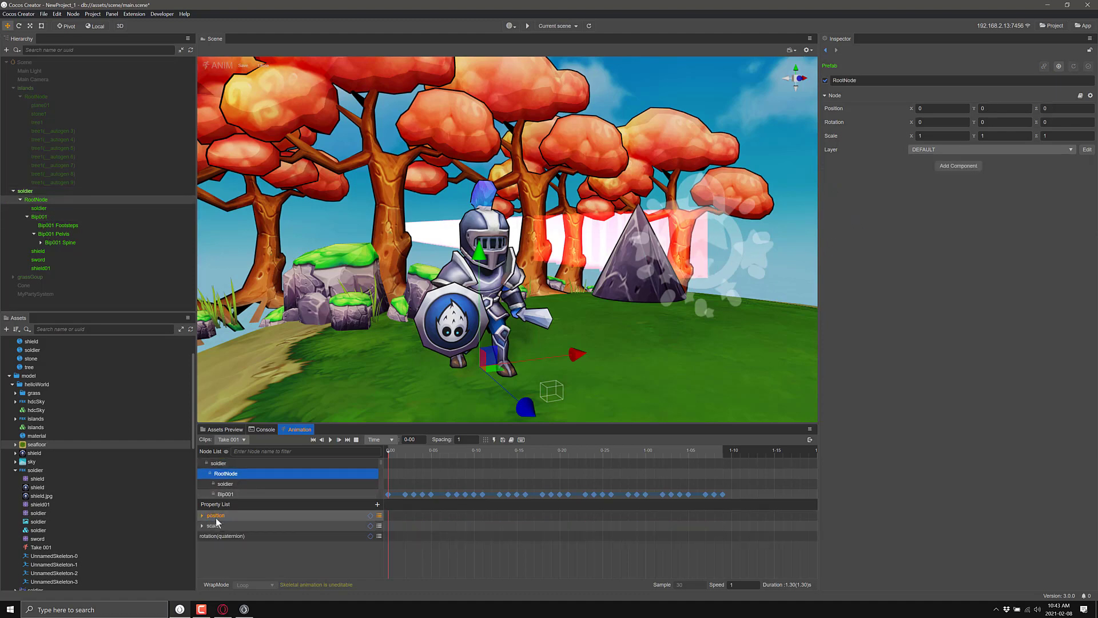
pyautogui.click(203, 516)
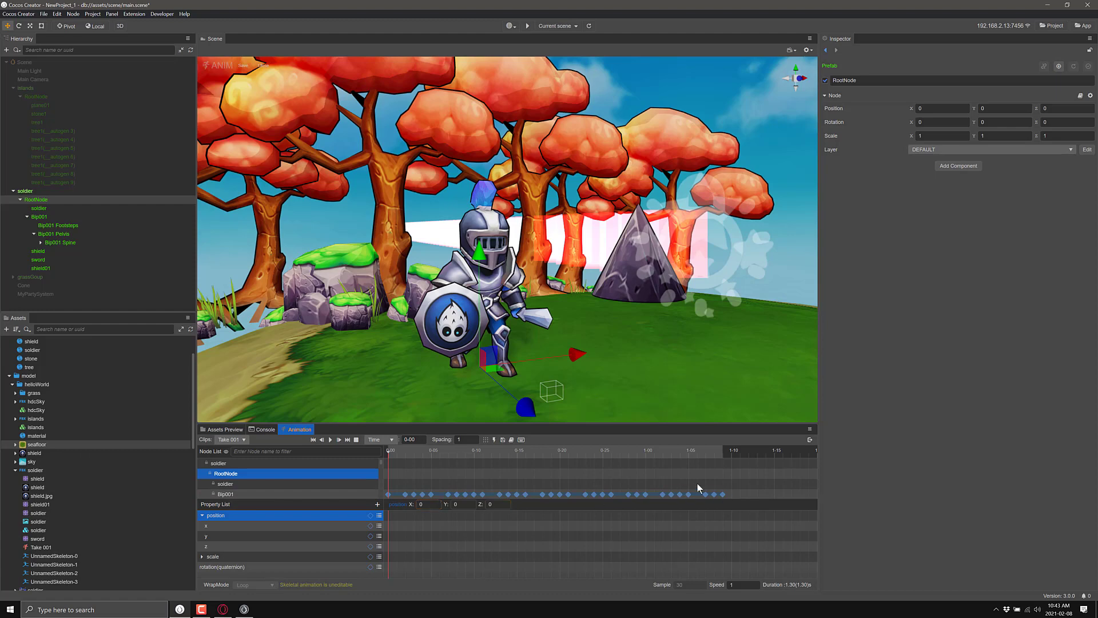
# Step: Play the soldier's Take 001 animation clip and stop it
pyautogui.click(238, 441)
pyautogui.click(331, 440)
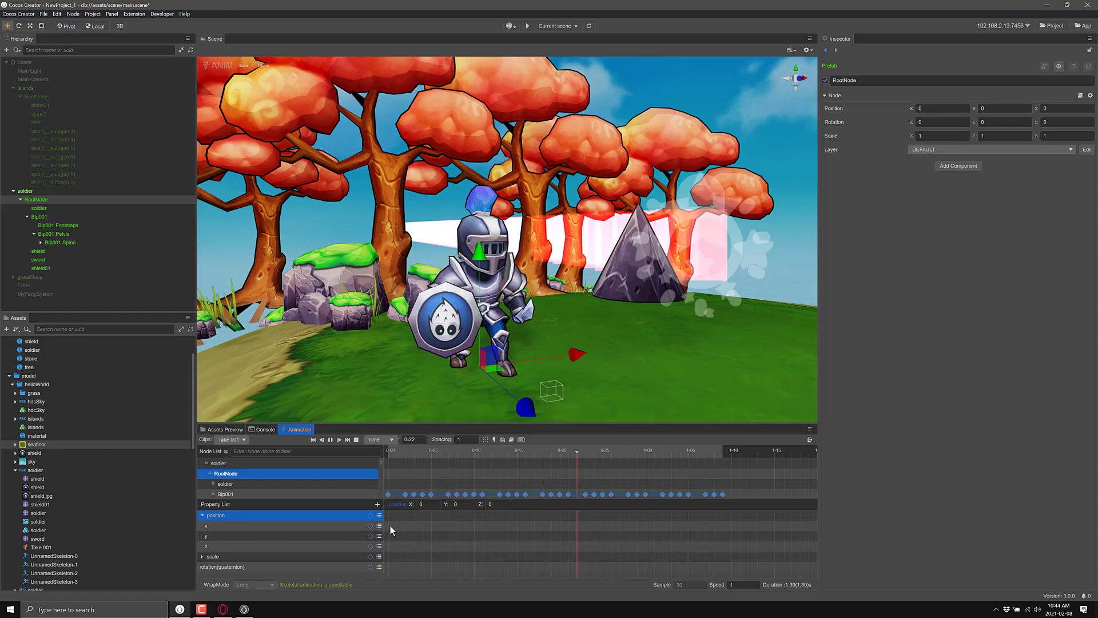
pyautogui.click(356, 439)
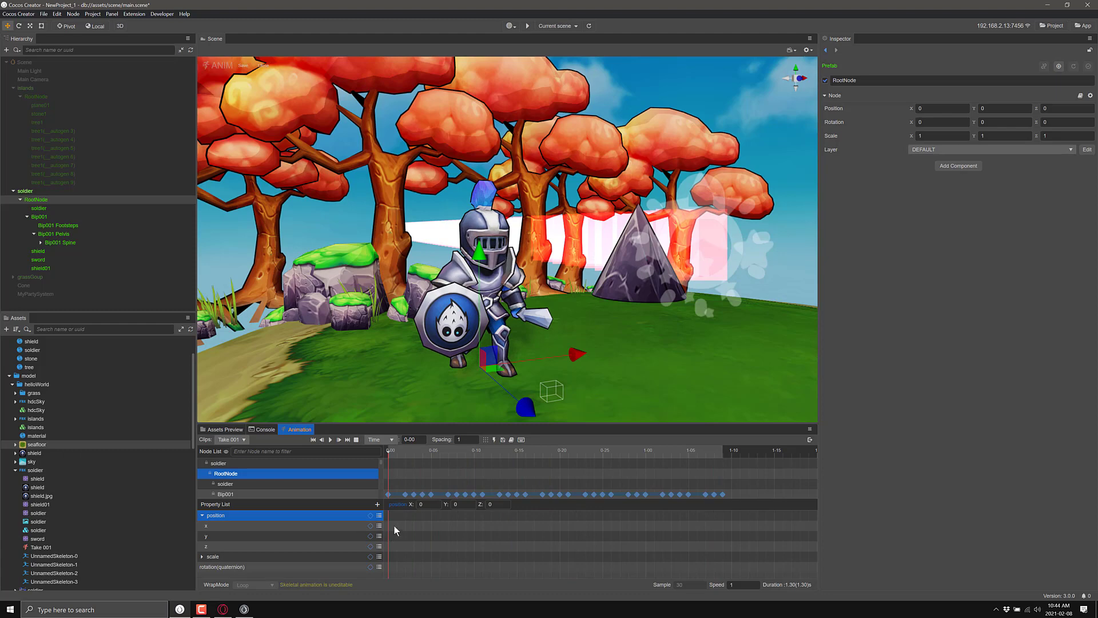
# Step: Examine the keyframe and track options available for RootNode's position x property
pyautogui.click(321, 525)
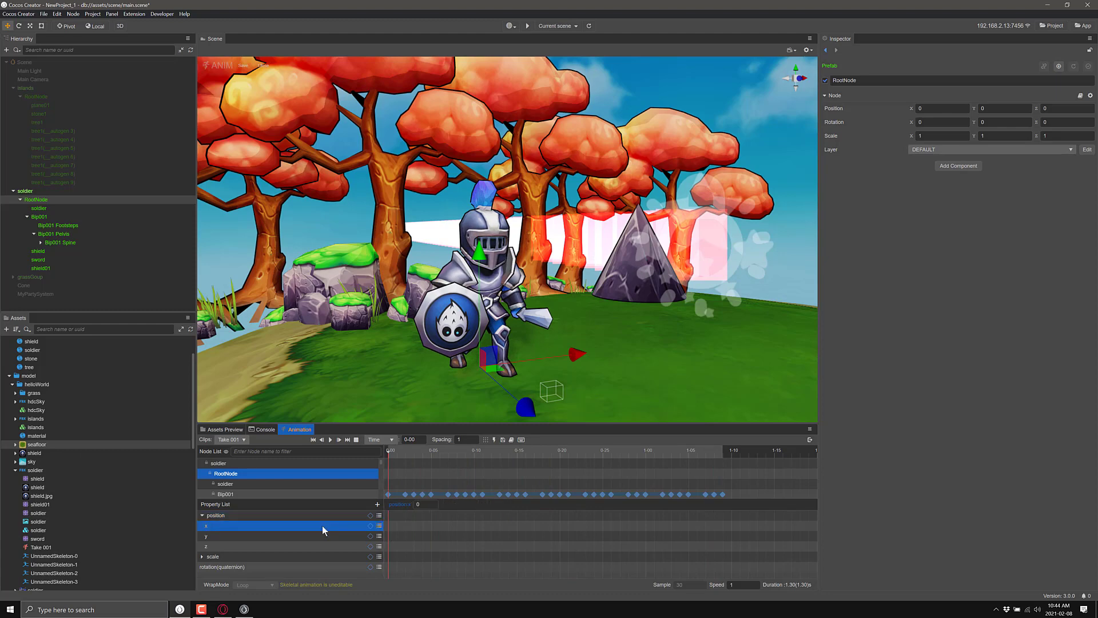
pyautogui.rightClick(369, 527)
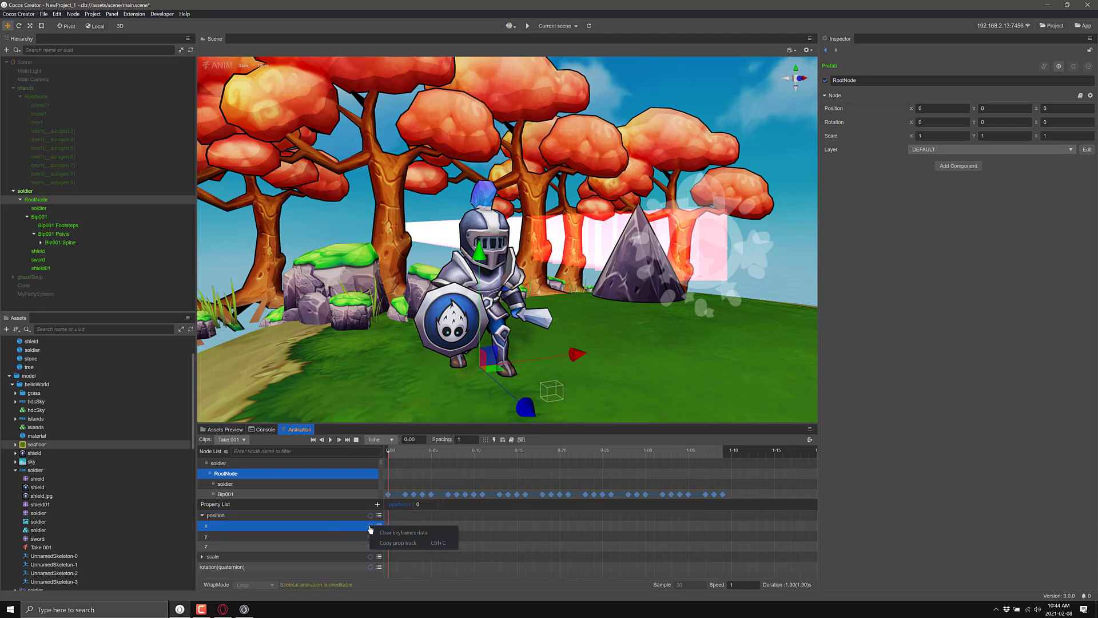
pyautogui.click(370, 528)
pyautogui.click(377, 526)
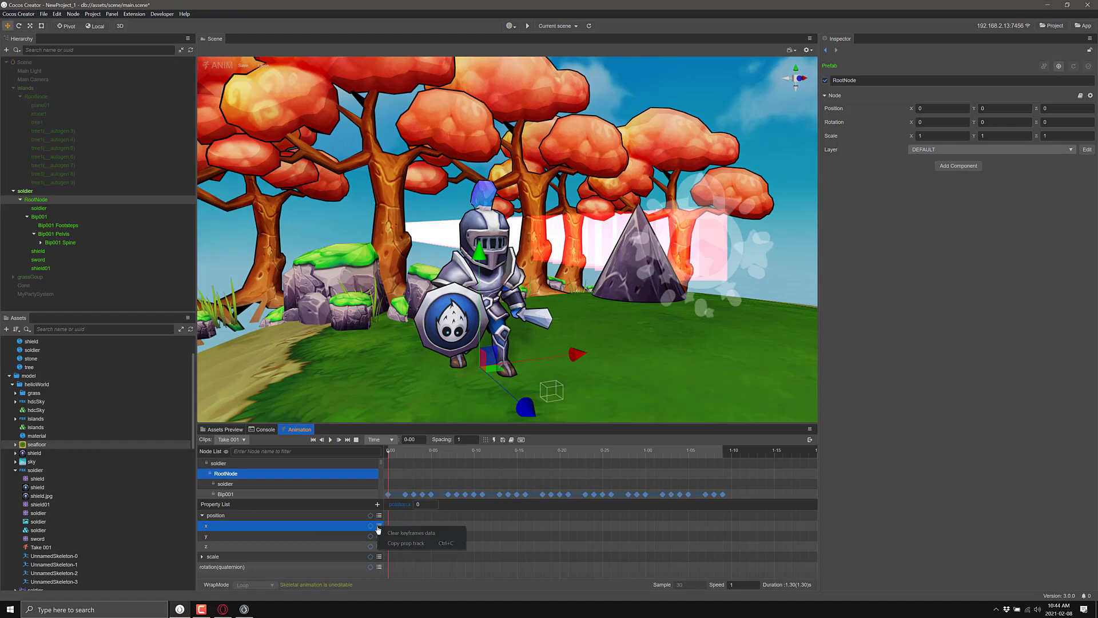
pyautogui.click(337, 526)
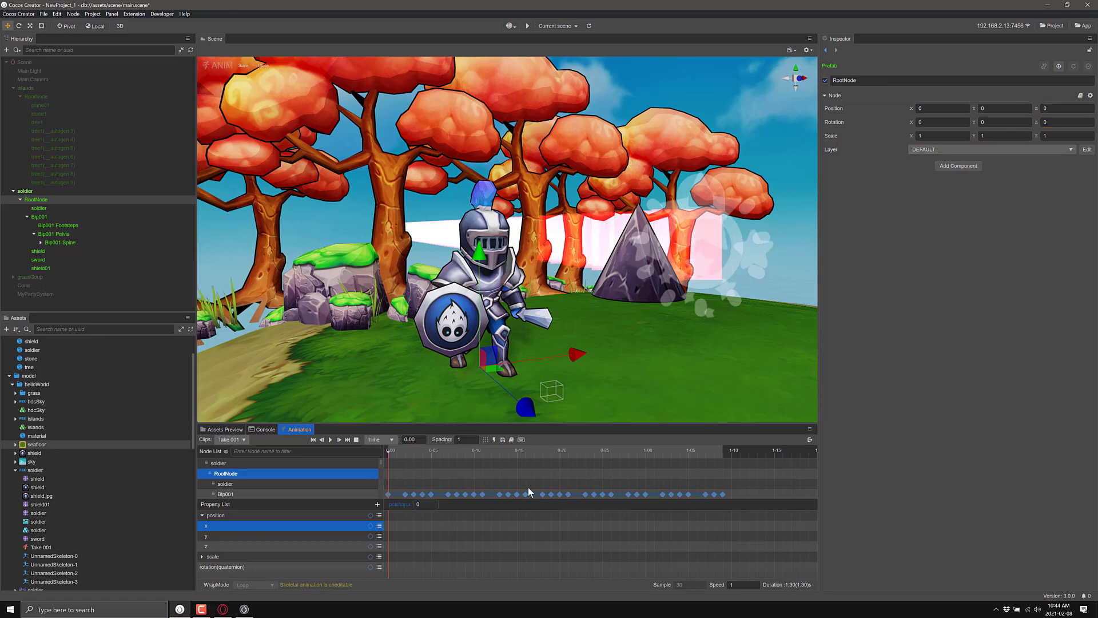
# Step: Exit the soldier's animation editing mode with the whole island in view
pyautogui.moveTo(630, 299)
pyautogui.mouseDown(button='right')
pyautogui.moveTo(674, 275)
pyautogui.moveTo(669, 320)
pyautogui.moveTo(663, 241)
pyautogui.moveTo(651, 320)
pyautogui.moveTo(635, 286)
pyautogui.moveTo(628, 306)
pyautogui.mouseUp(button='right')
pyautogui.press('s')
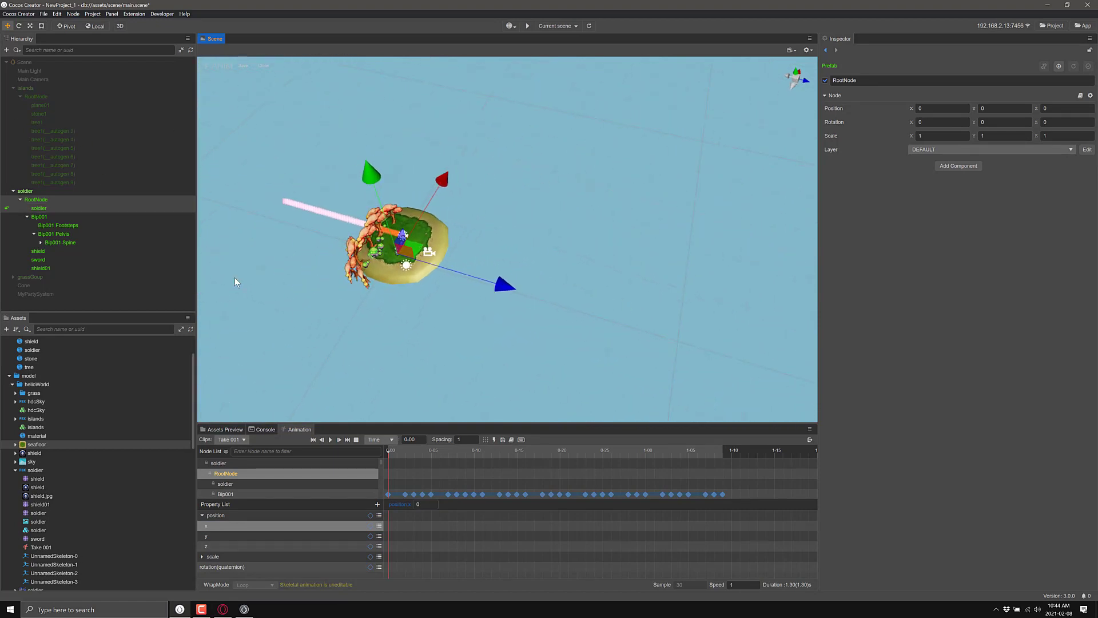
pyautogui.click(811, 439)
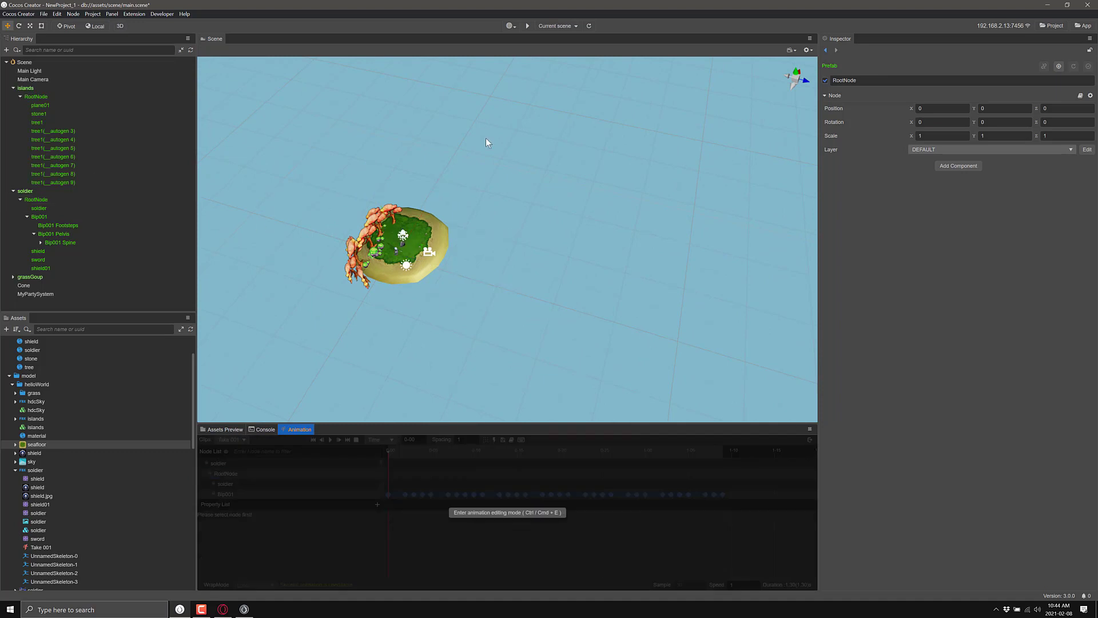
# Step: Add a Terrain node directly under the Scene root
pyautogui.click(26, 62)
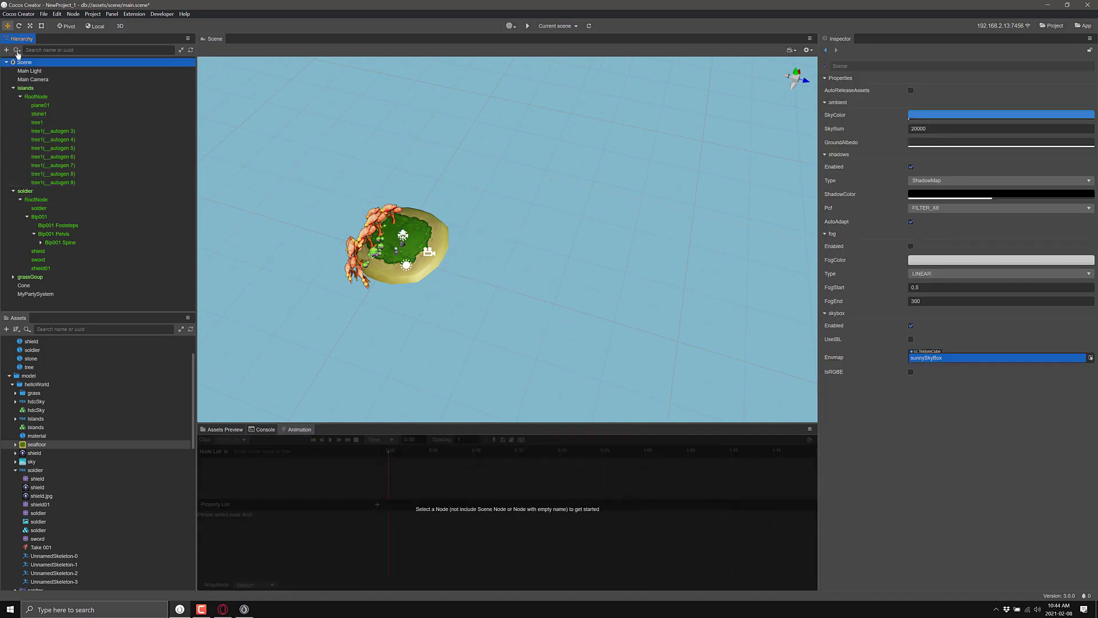
pyautogui.click(6, 51)
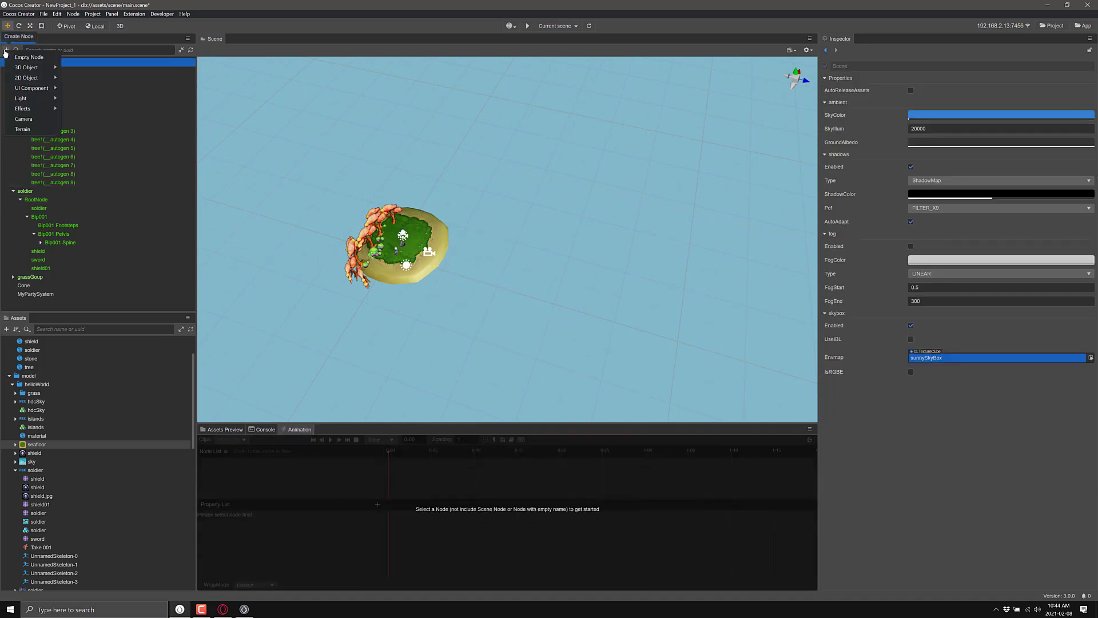
pyautogui.click(23, 130)
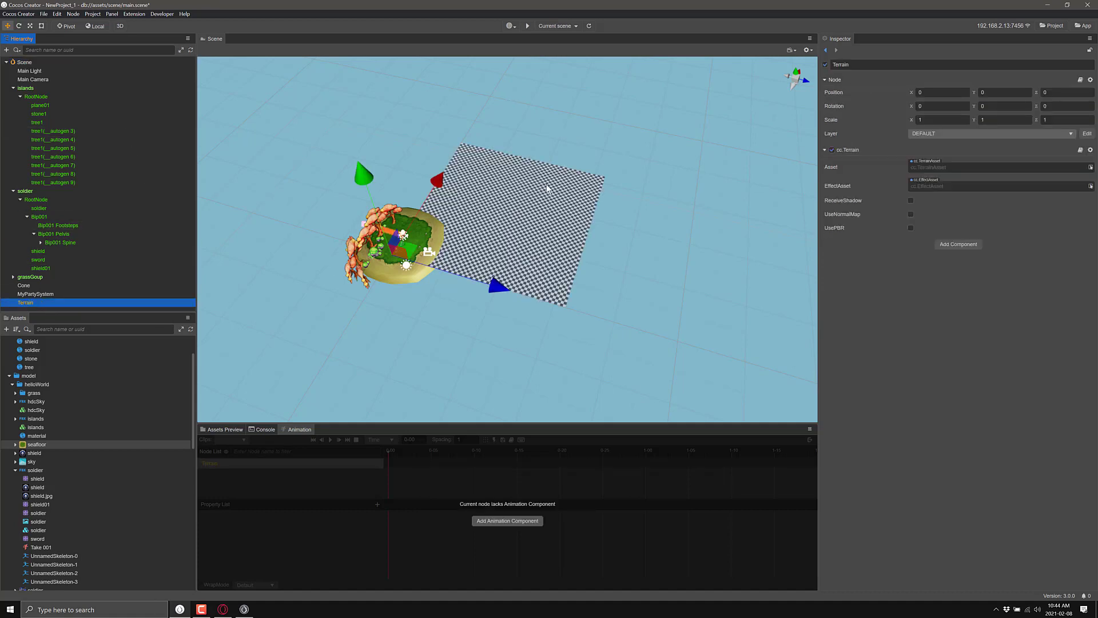
# Step: Create a new Terrain asset in the root assets folder and assign it to the Terrain node's Asset property
pyautogui.scroll(3, 103, 412)
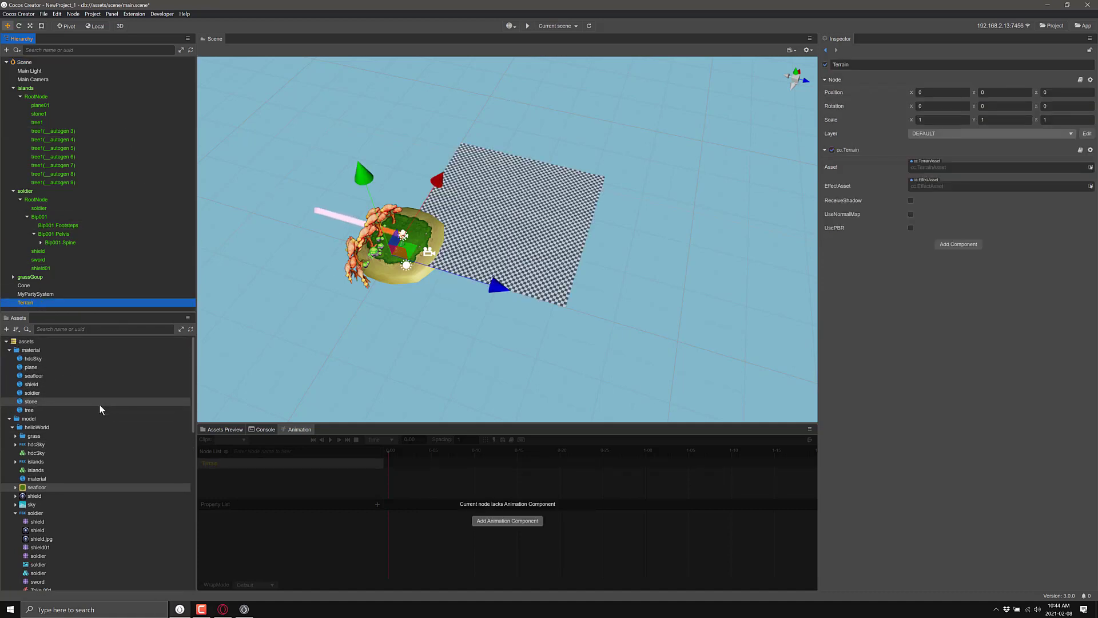
pyautogui.click(33, 342)
pyautogui.click(7, 329)
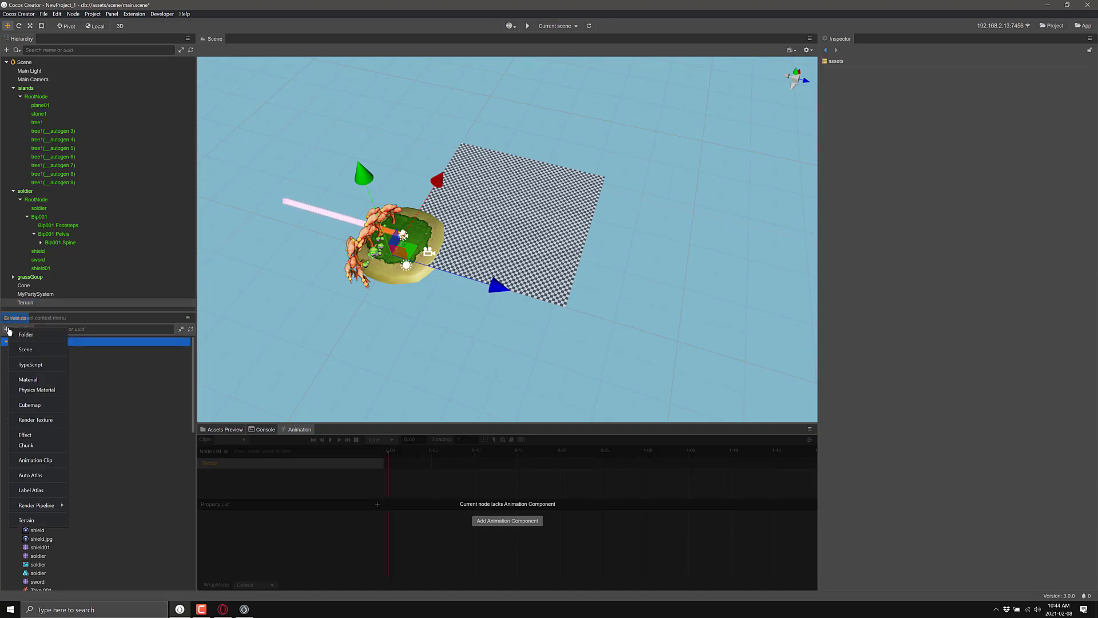
pyautogui.click(31, 520)
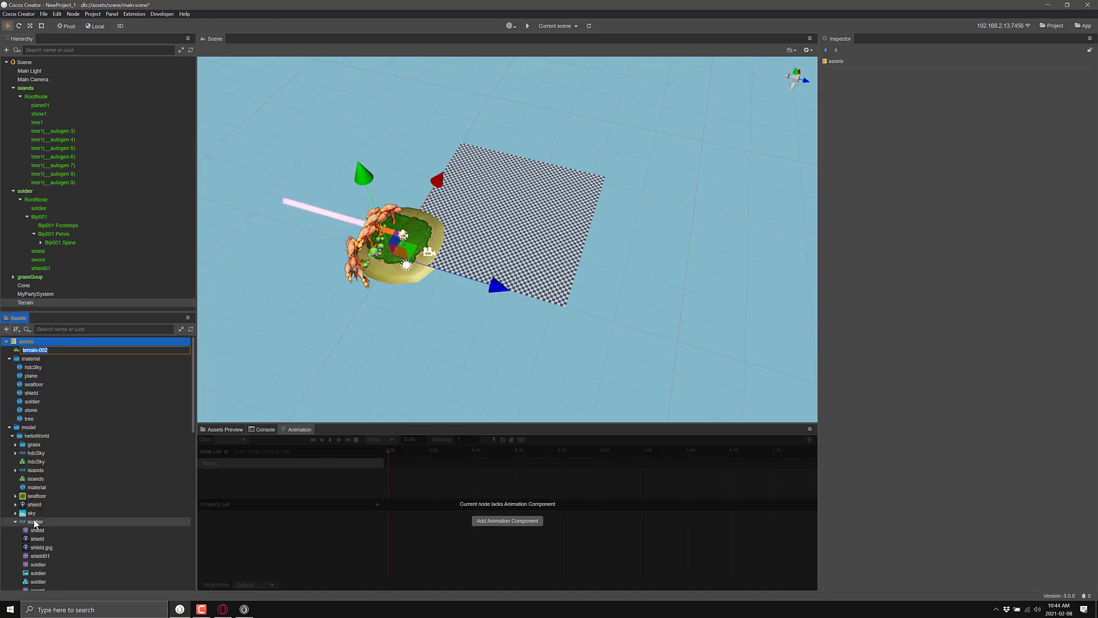
pyautogui.press('Return')
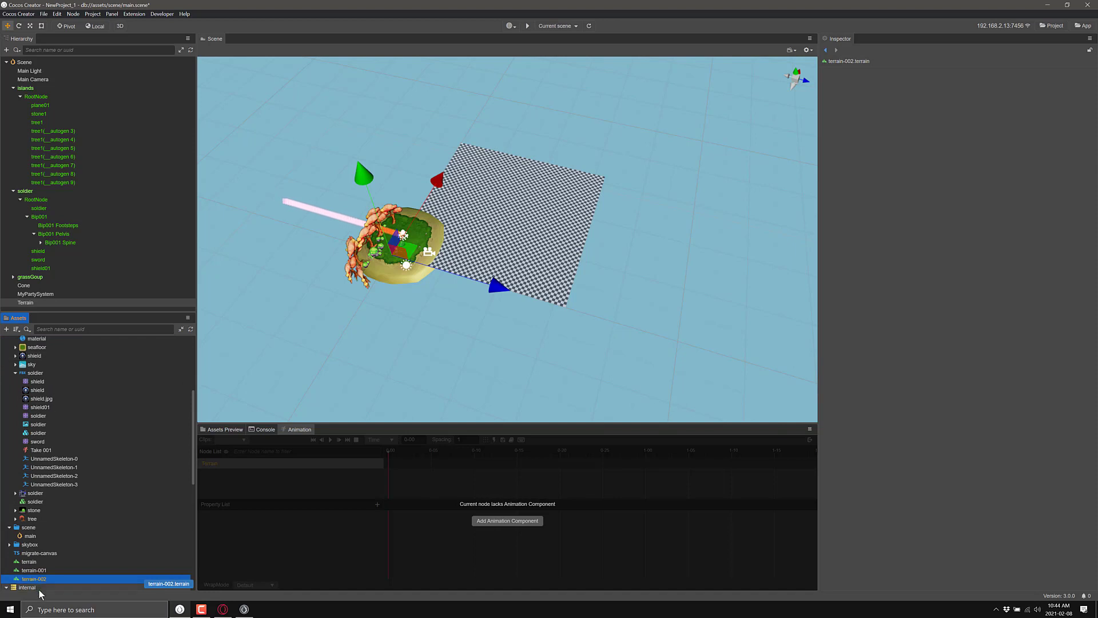
pyautogui.click(26, 303)
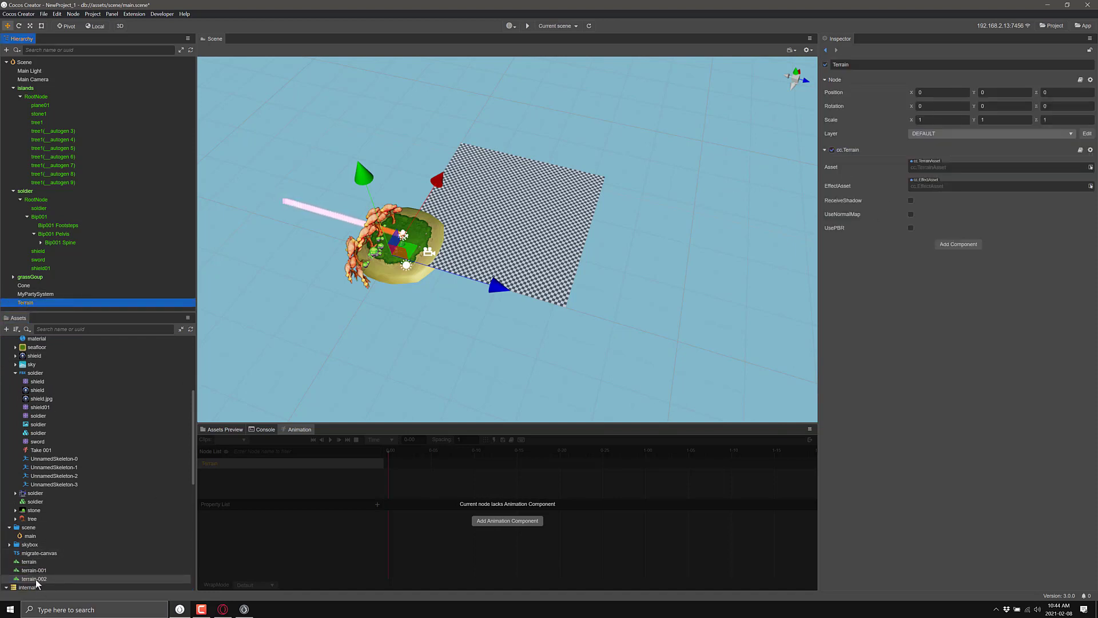
pyautogui.moveTo(34, 578); pyautogui.dragTo(950, 170)
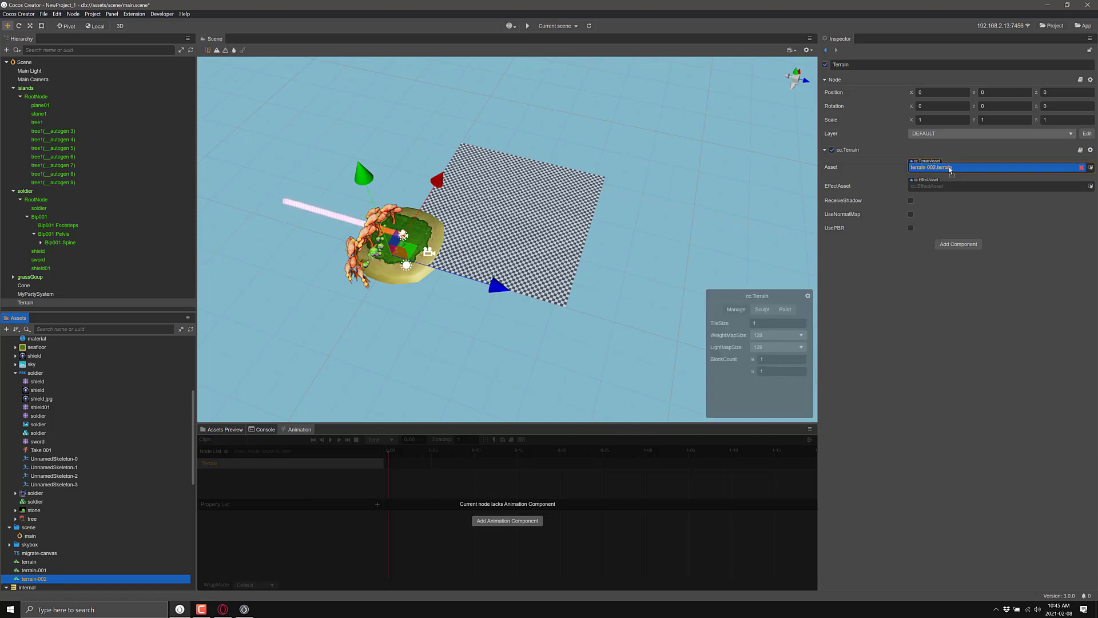
# Step: Sculpt several hills across the terrain using the Bulge brush with size 5 and strength 5
pyautogui.click(766, 309)
pyautogui.moveTo(515, 220)
pyautogui.mouseDown()
pyautogui.moveTo(470, 162)
pyautogui.moveTo(557, 216)
pyautogui.moveTo(543, 245)
pyautogui.moveTo(499, 258)
pyautogui.mouseUp()
pyautogui.scroll(10, 538, 258)
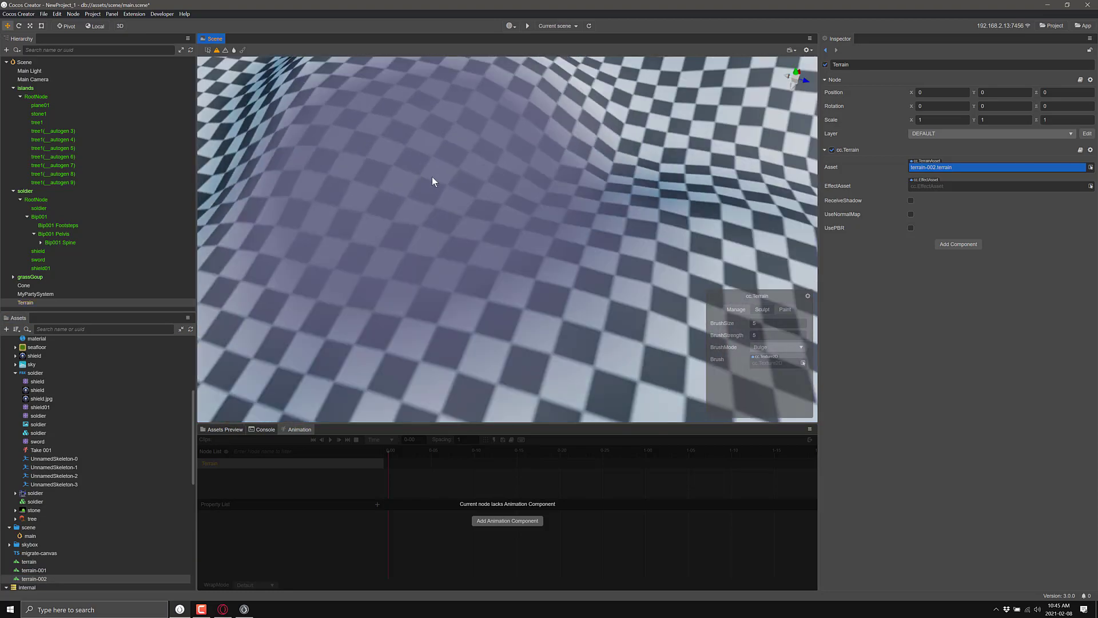
pyautogui.scroll(-10, 434, 166)
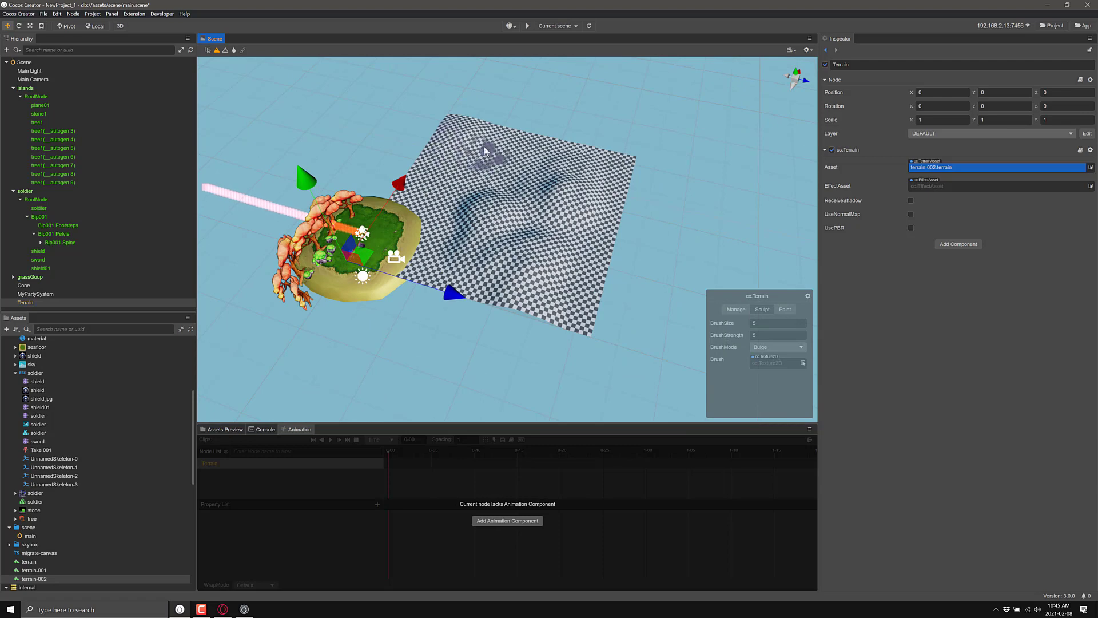
pyautogui.click(511, 166)
pyautogui.scroll(5, 472, 138)
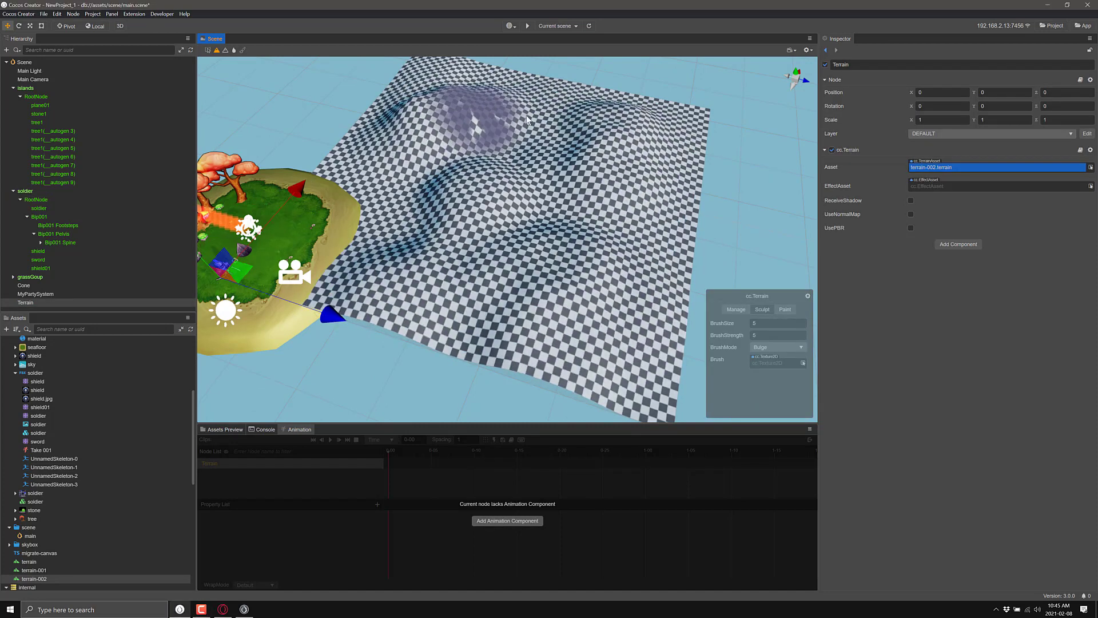
# Step: Reshape the middle of the terrain with the Bulge and Sunken brush modes, and soften its hills with the Smooth mode
pyautogui.click(789, 347)
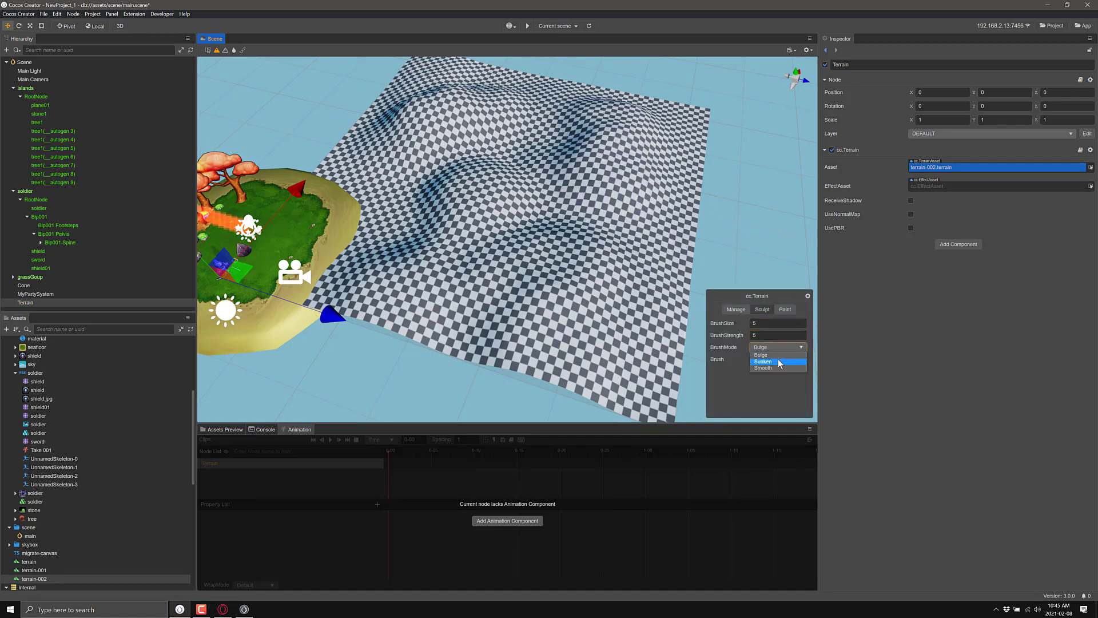
pyautogui.click(789, 355)
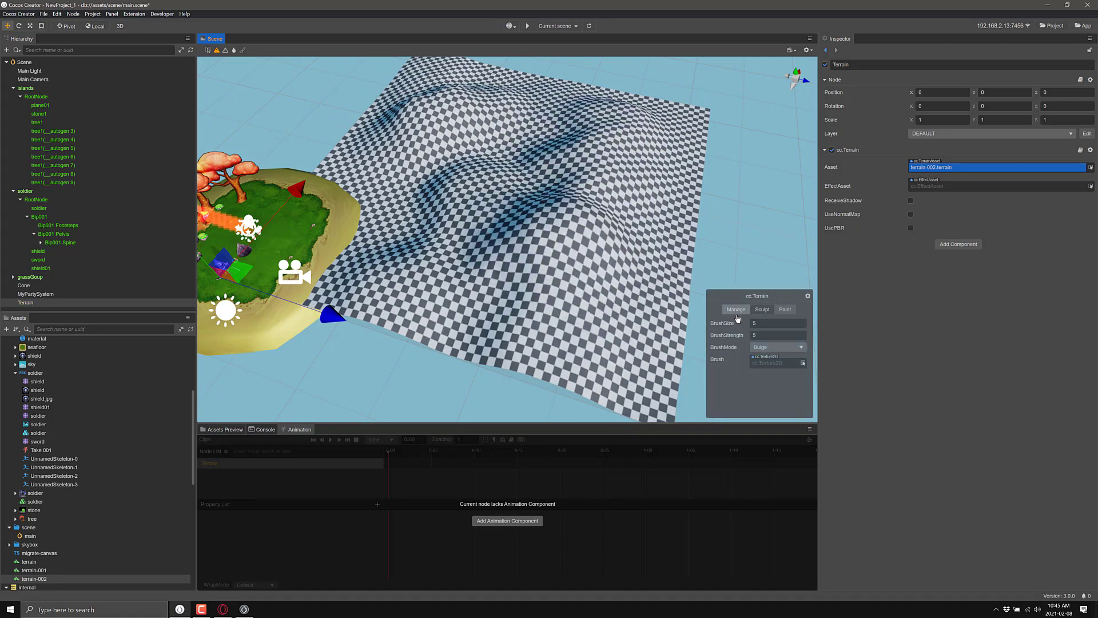
pyautogui.click(772, 347)
pyautogui.click(761, 362)
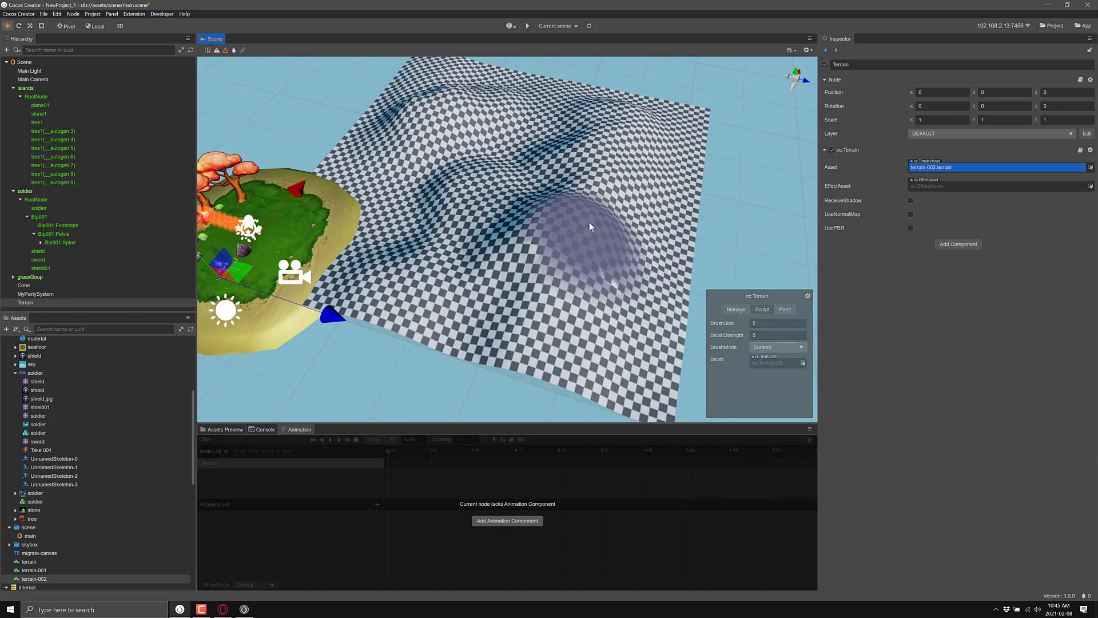
pyautogui.click(770, 347)
pyautogui.click(763, 368)
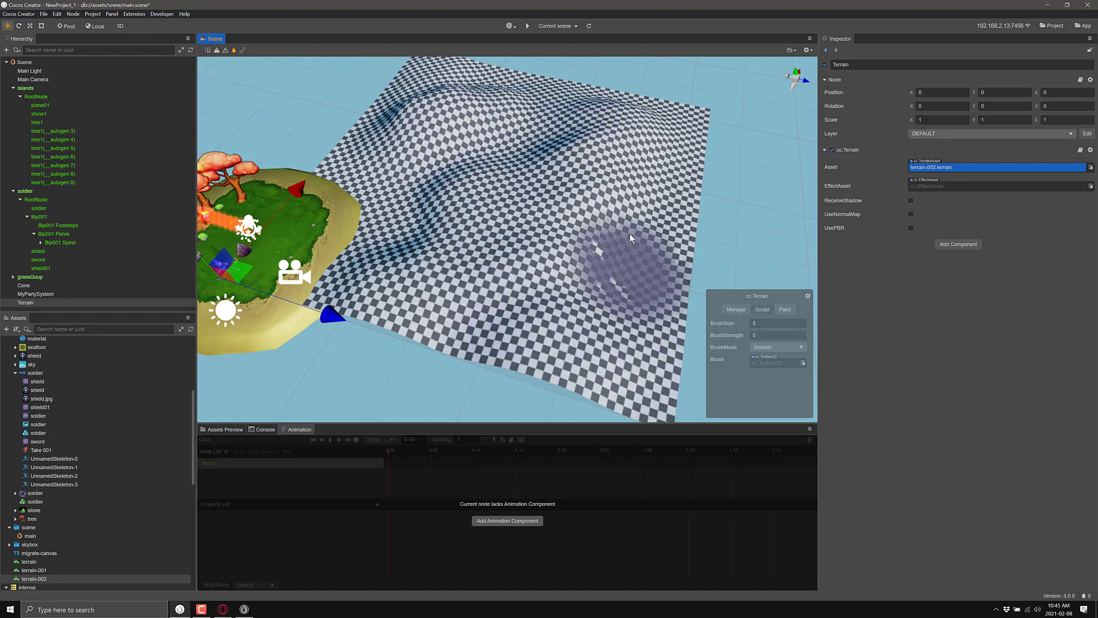
# Step: Add two paint layers with the default layer texture to the terrain and select the second layer
pyautogui.click(786, 309)
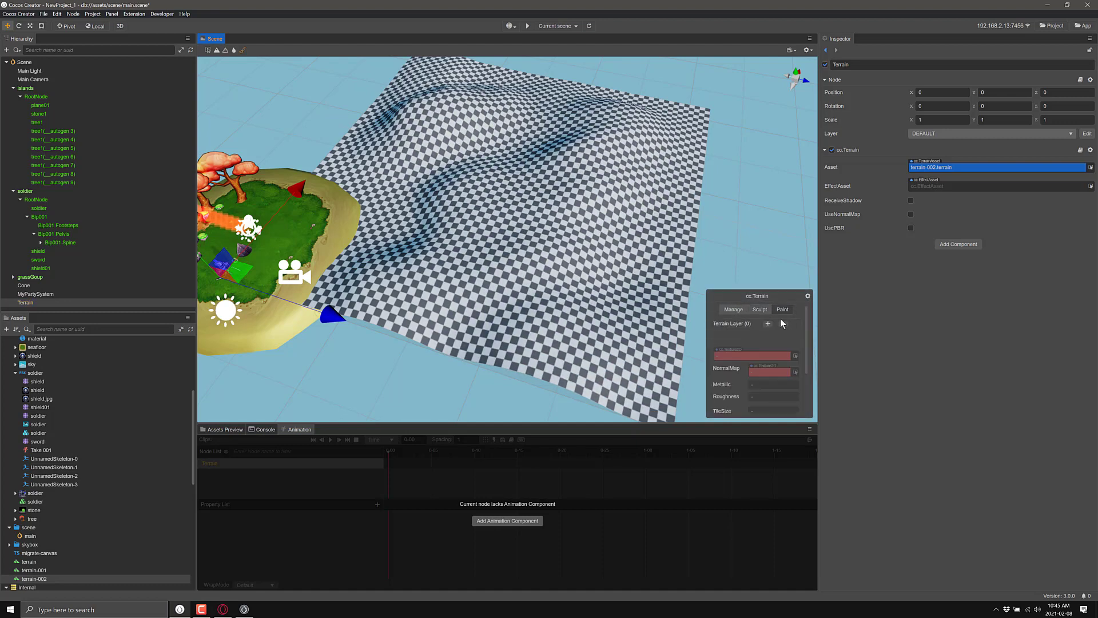
pyautogui.click(768, 325)
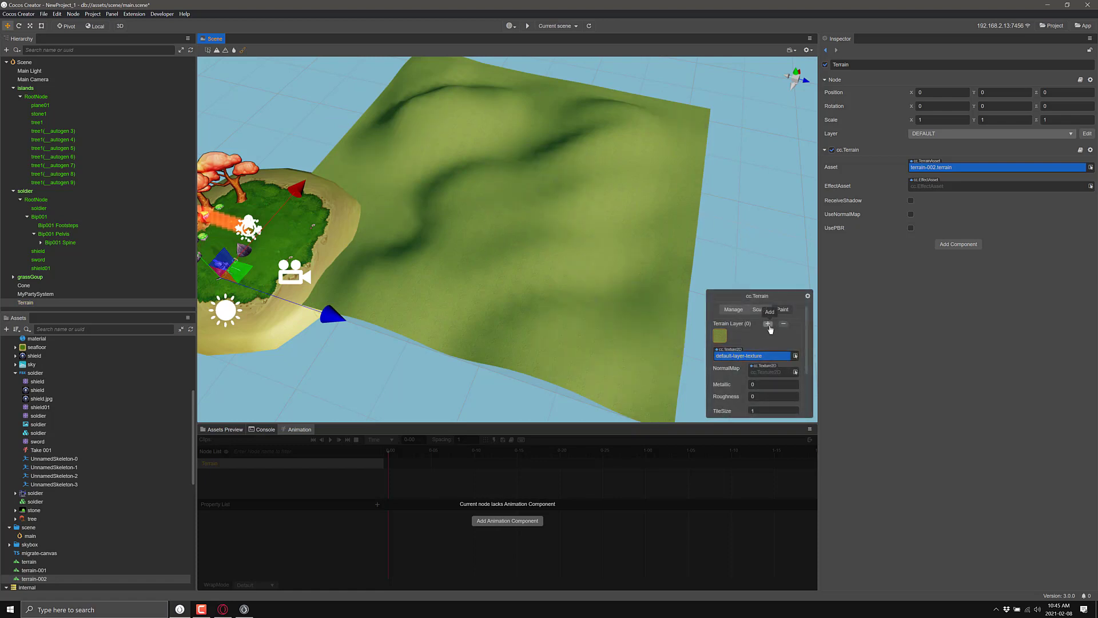
pyautogui.click(736, 336)
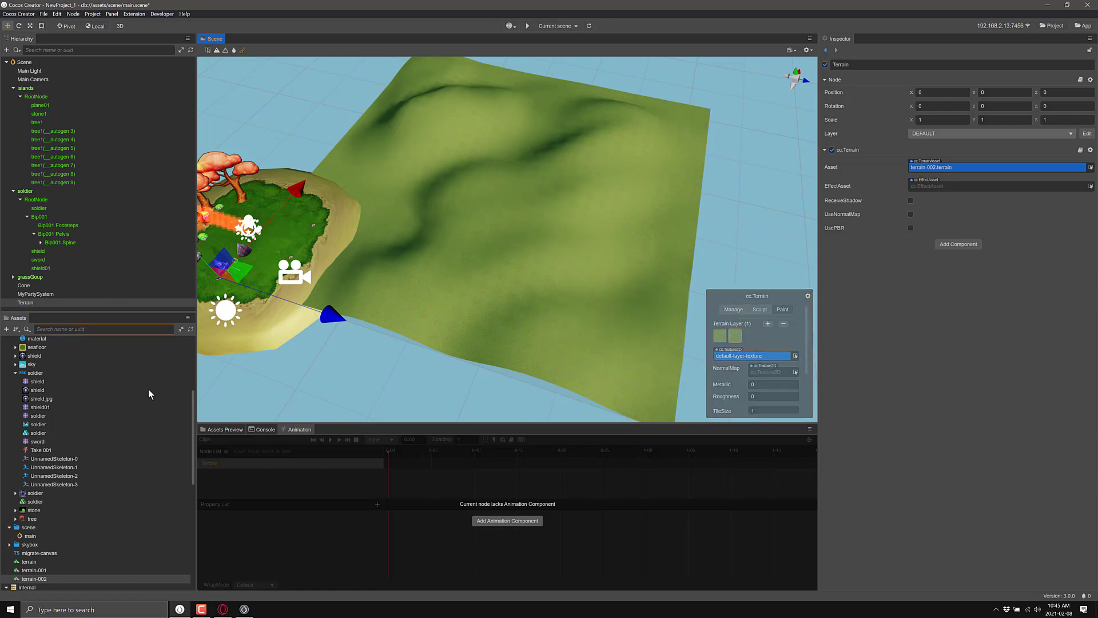
# Step: Limit the asset list to cc.Material and try to assign the soldier and stone materials to the second terrain layer's texture
pyautogui.click(39, 398)
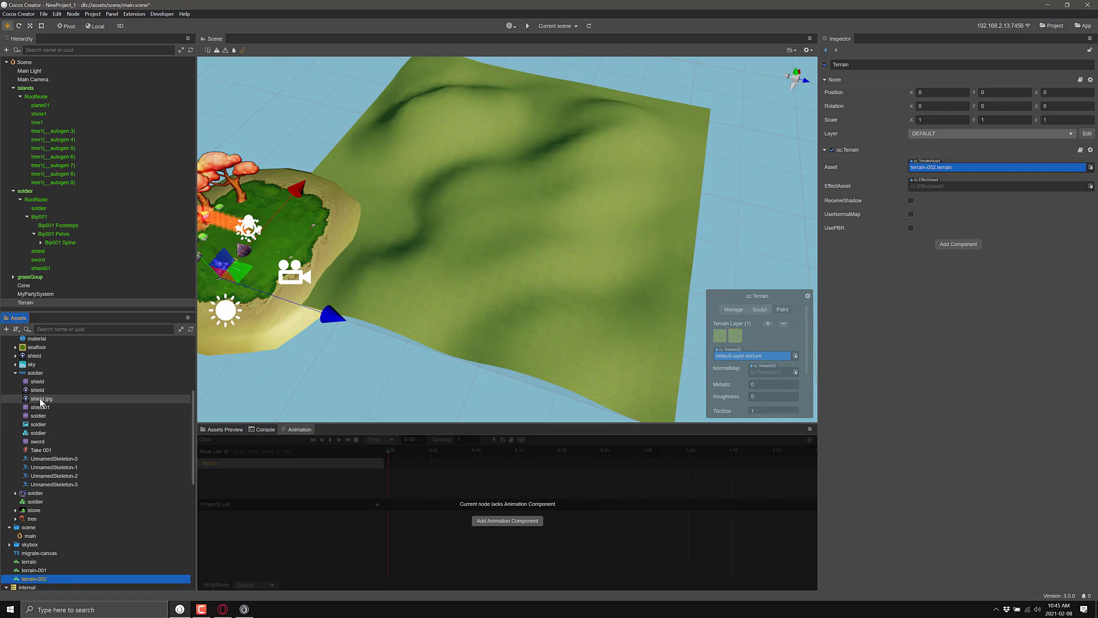
pyautogui.click(30, 331)
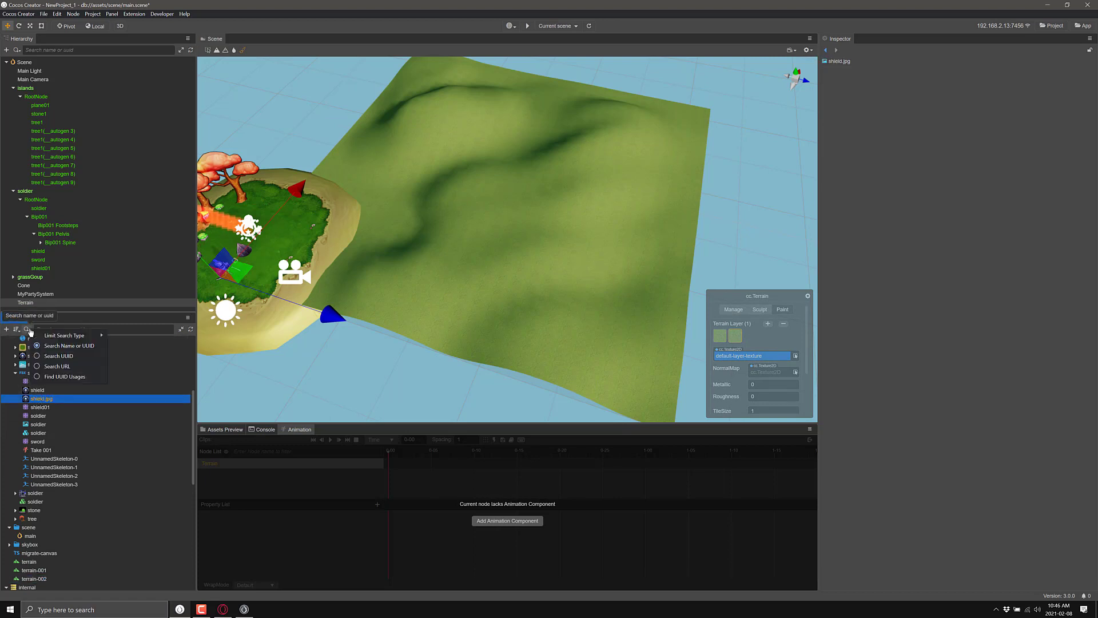
pyautogui.moveTo(35, 334)
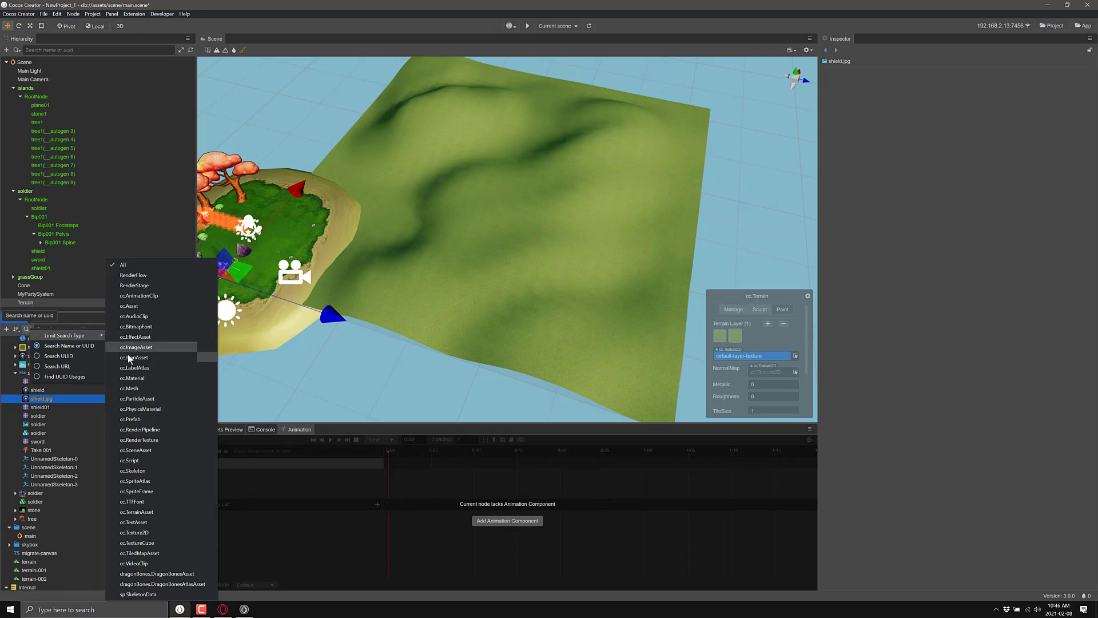
pyautogui.click(138, 375)
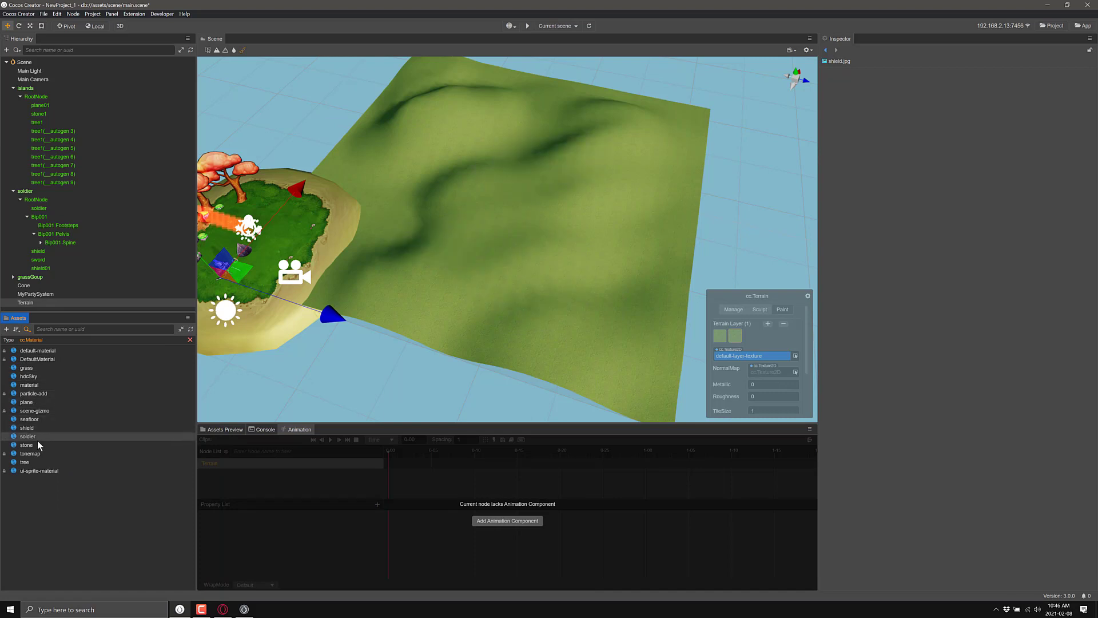
pyautogui.moveTo(26, 436); pyautogui.dragTo(756, 354)
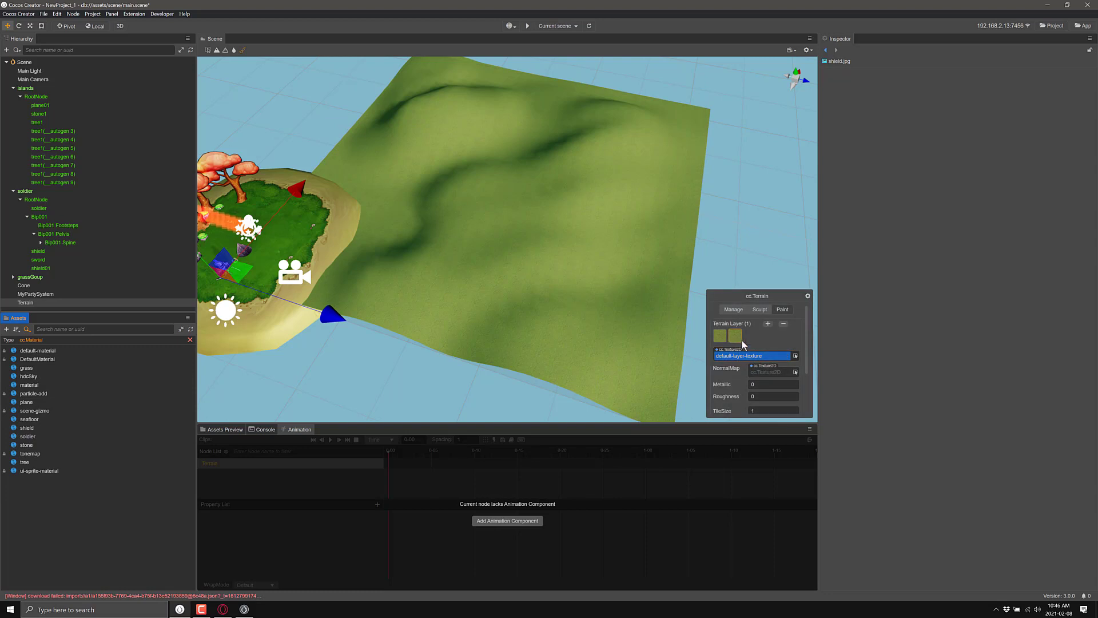
pyautogui.moveTo(25, 444); pyautogui.dragTo(746, 361)
# Step: Choose the sky texture from the project's textures for the second terrain layer
pyautogui.click(794, 356)
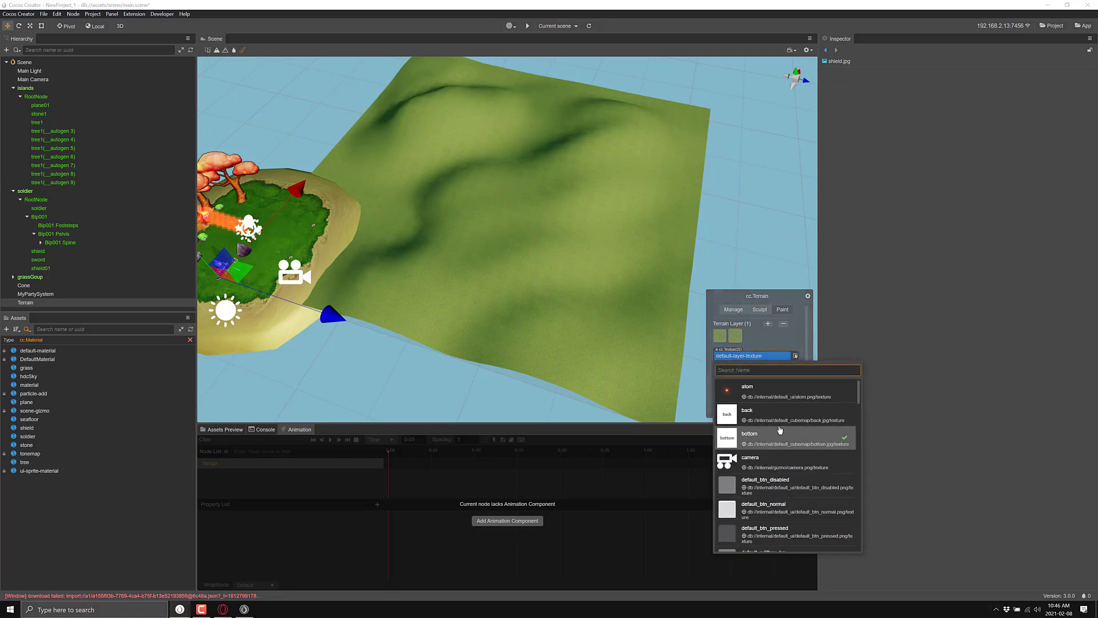
pyautogui.scroll(-3, 778, 439)
pyautogui.scroll(-10, 778, 439)
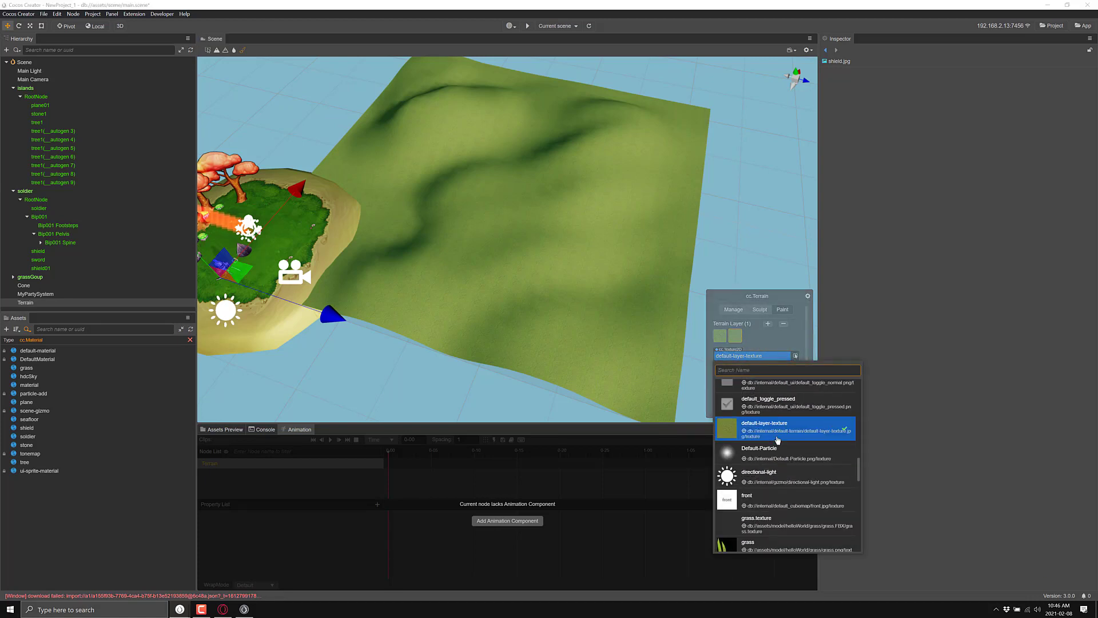
pyautogui.scroll(-3, 778, 440)
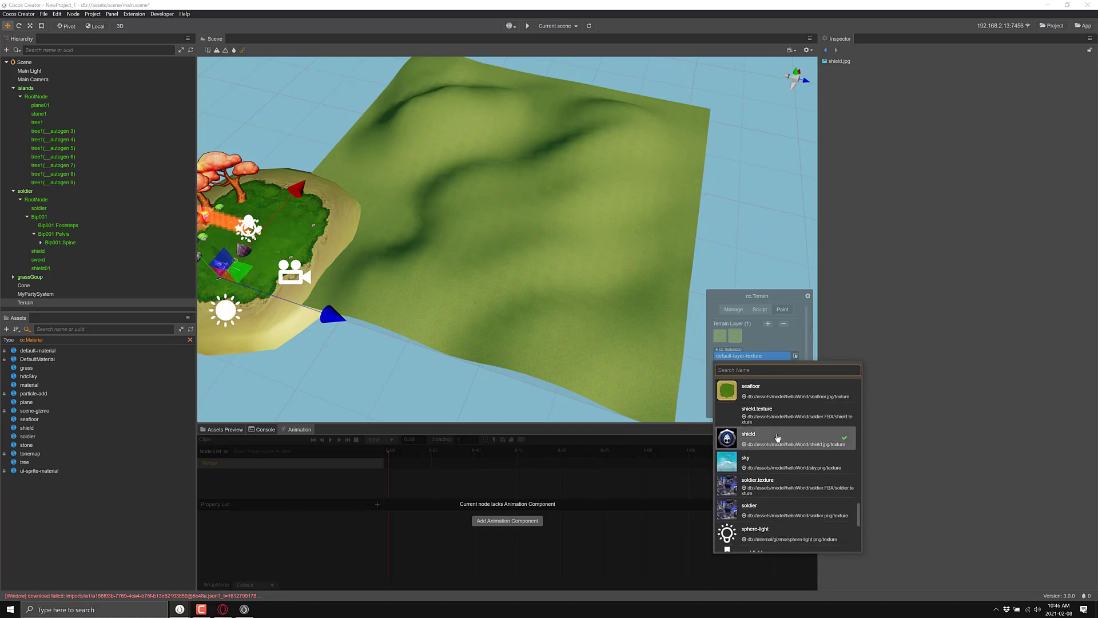
pyautogui.click(744, 460)
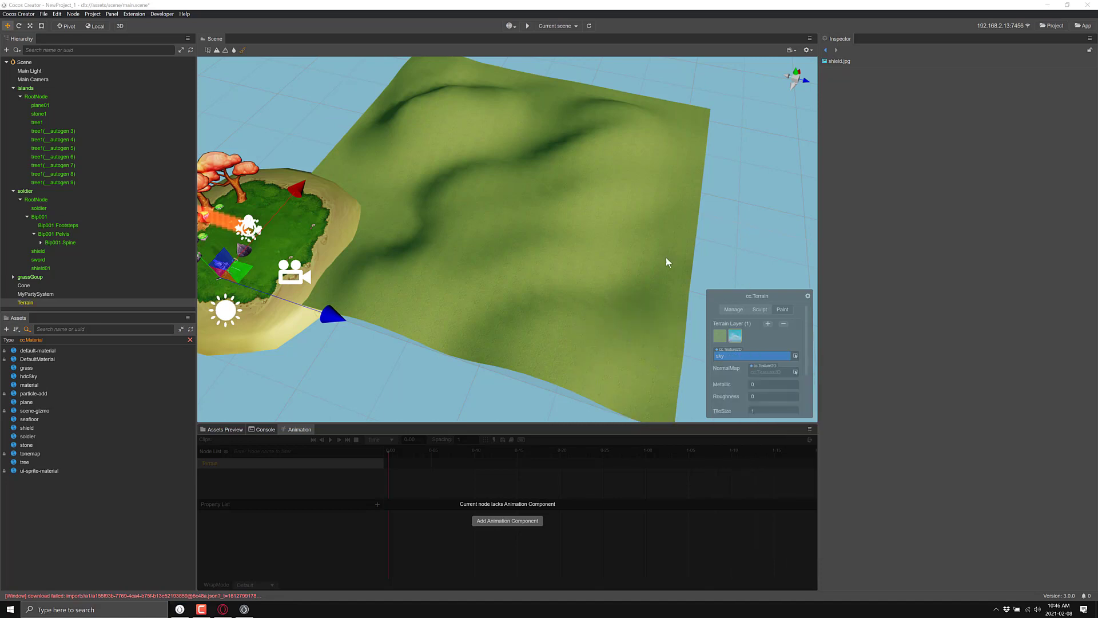
# Step: Paint the sky layer across most of the terrain's hills, keeping patches of the green base layer
pyautogui.moveTo(515, 173)
pyautogui.mouseDown()
pyautogui.moveTo(635, 187)
pyautogui.moveTo(512, 213)
pyautogui.moveTo(460, 184)
pyautogui.moveTo(609, 190)
pyautogui.moveTo(658, 304)
pyautogui.moveTo(522, 214)
pyautogui.moveTo(492, 170)
pyautogui.mouseUp()
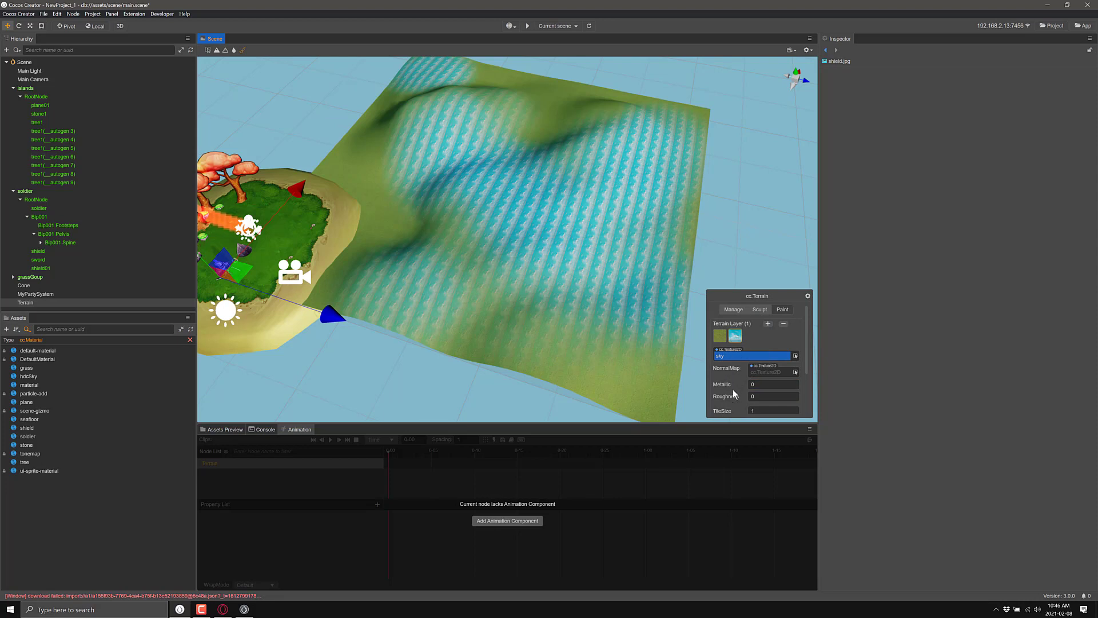
pyautogui.click(756, 309)
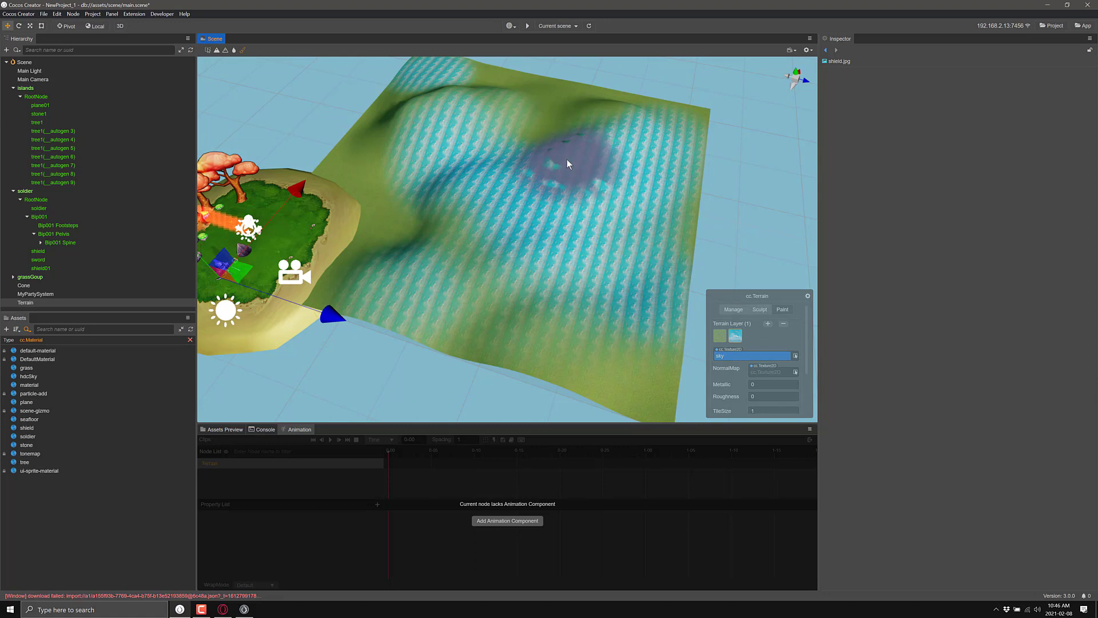
pyautogui.moveTo(529, 203)
pyautogui.mouseDown(button='right')
pyautogui.moveTo(592, 253)
pyautogui.moveTo(544, 244)
pyautogui.moveTo(543, 212)
pyautogui.mouseUp(button='right')
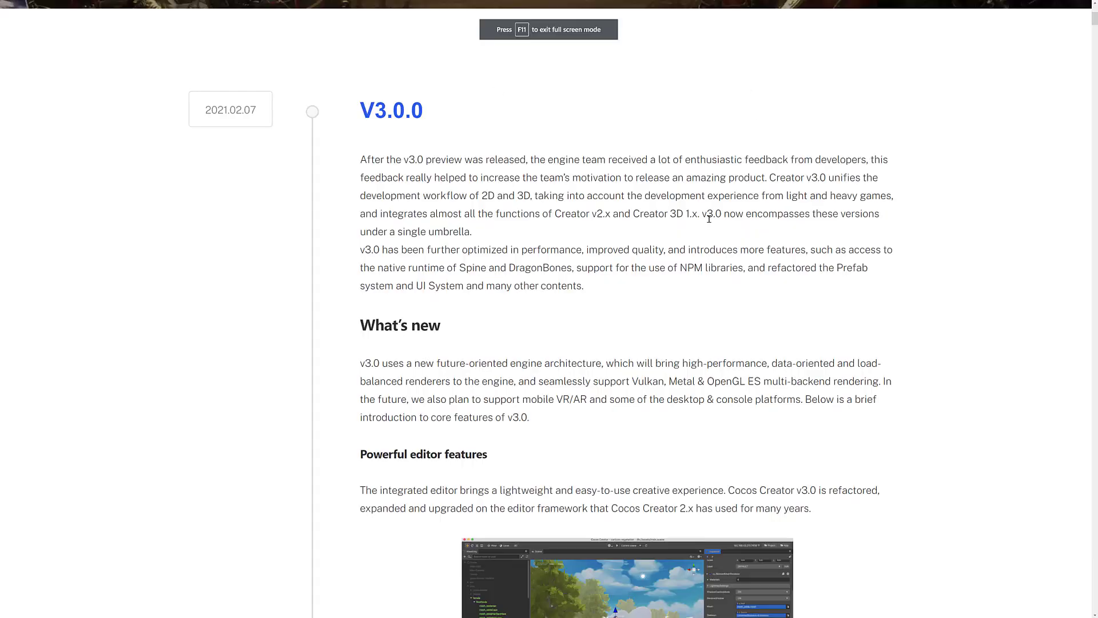
# Step: Read the V3.0.0 release notes' introduction and What's new section, marking the passages on core features and console platforms
pyautogui.scroll(5, 717, 211)
pyautogui.scroll(-5, 716, 271)
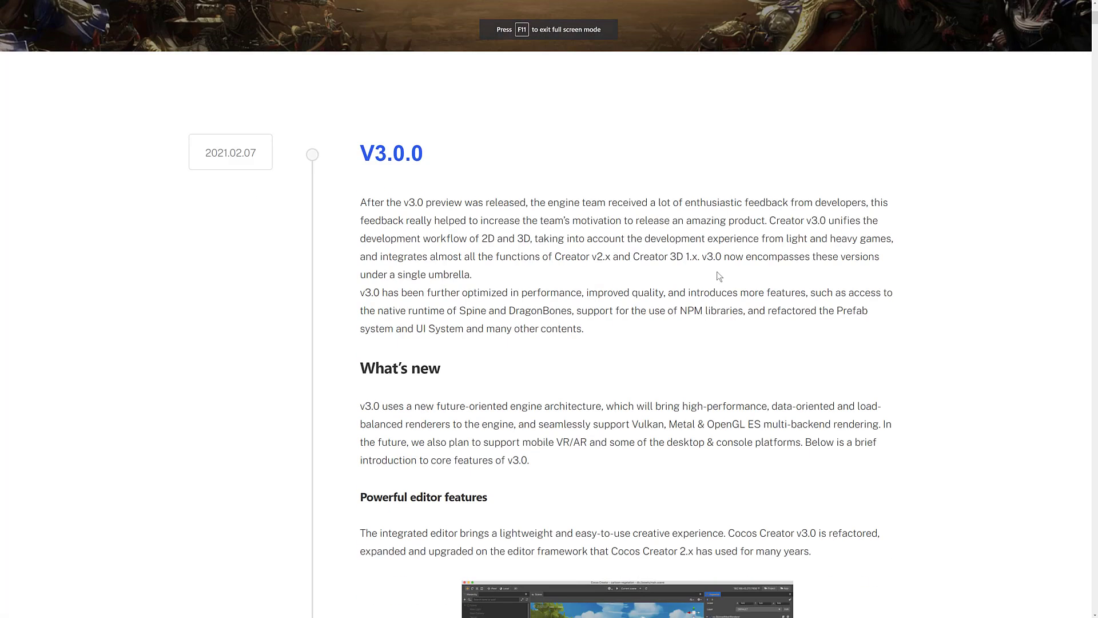
pyautogui.scroll(-2, 386, 137)
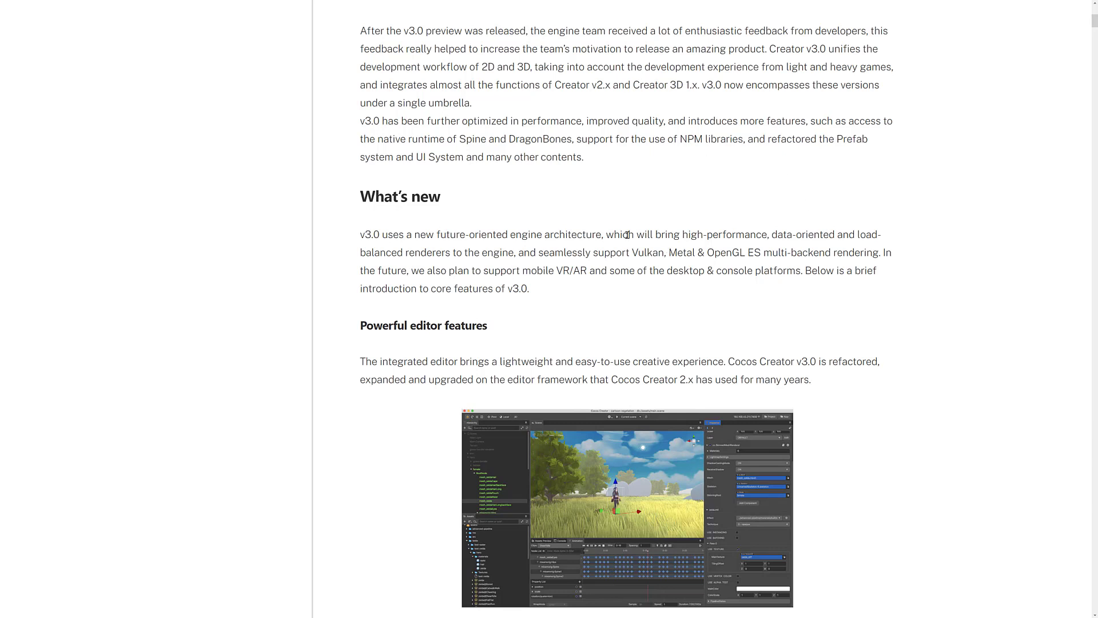
pyautogui.moveTo(445, 289); pyautogui.dragTo(542, 290)
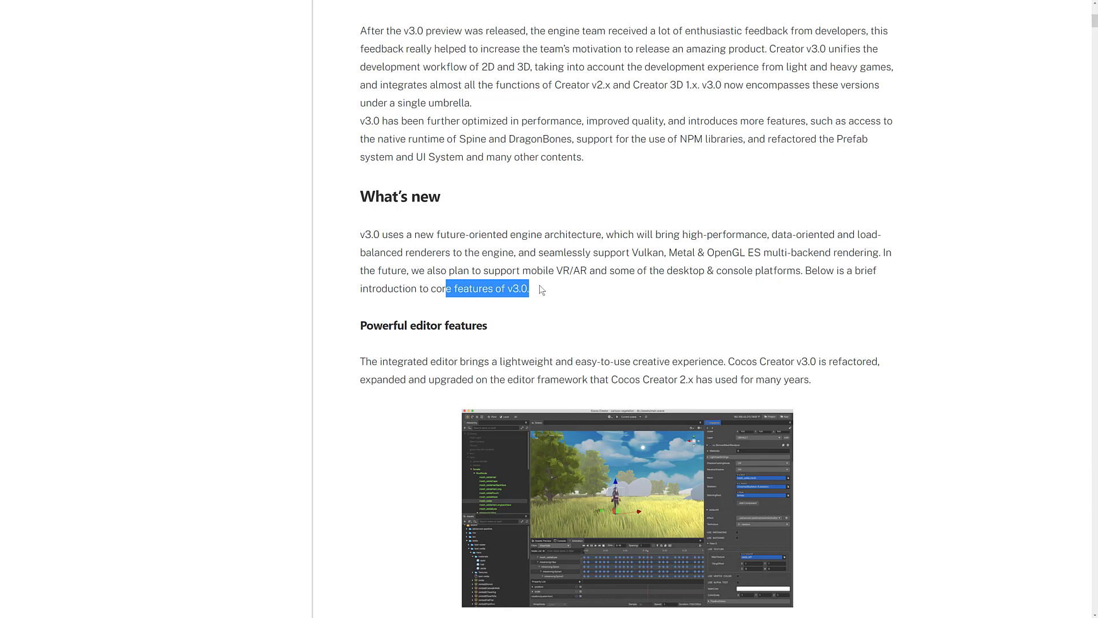
pyautogui.click(609, 290)
pyautogui.moveTo(801, 282); pyautogui.dragTo(717, 272)
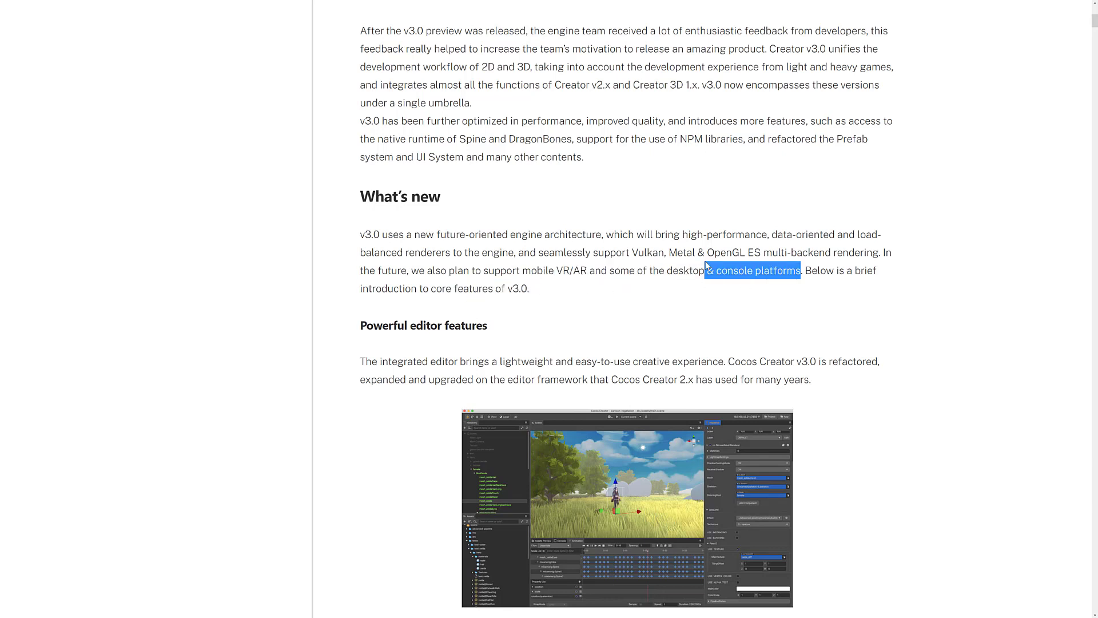
pyautogui.click(706, 265)
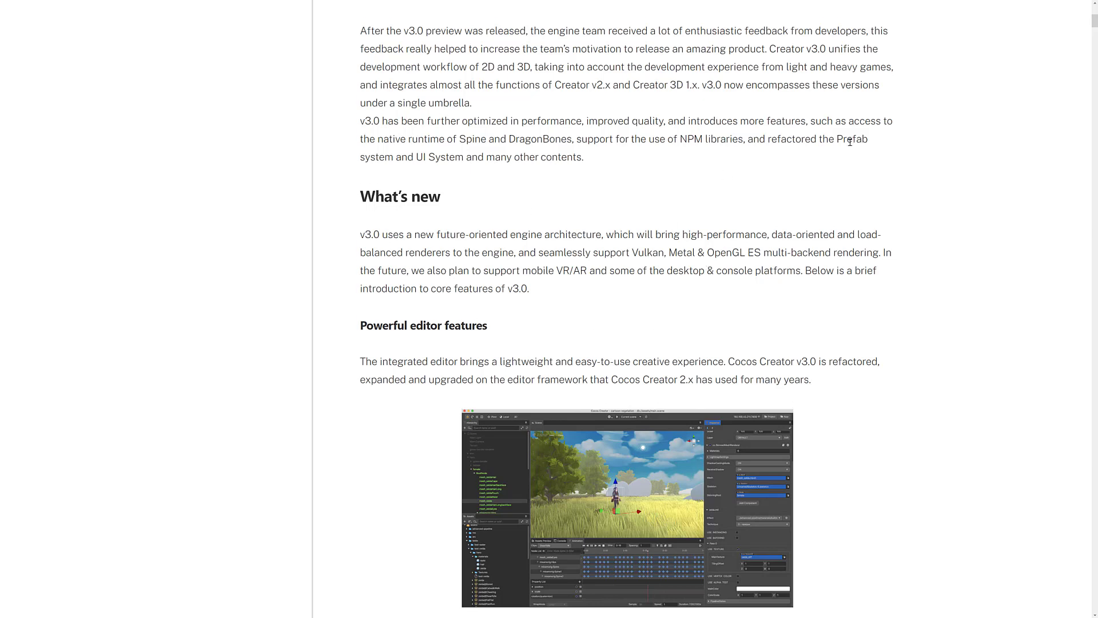
# Step: Examine the release notes on Vulkan rendering support and the Powerful editor features list, marking the interface design item
pyautogui.scroll(-3, 846, 166)
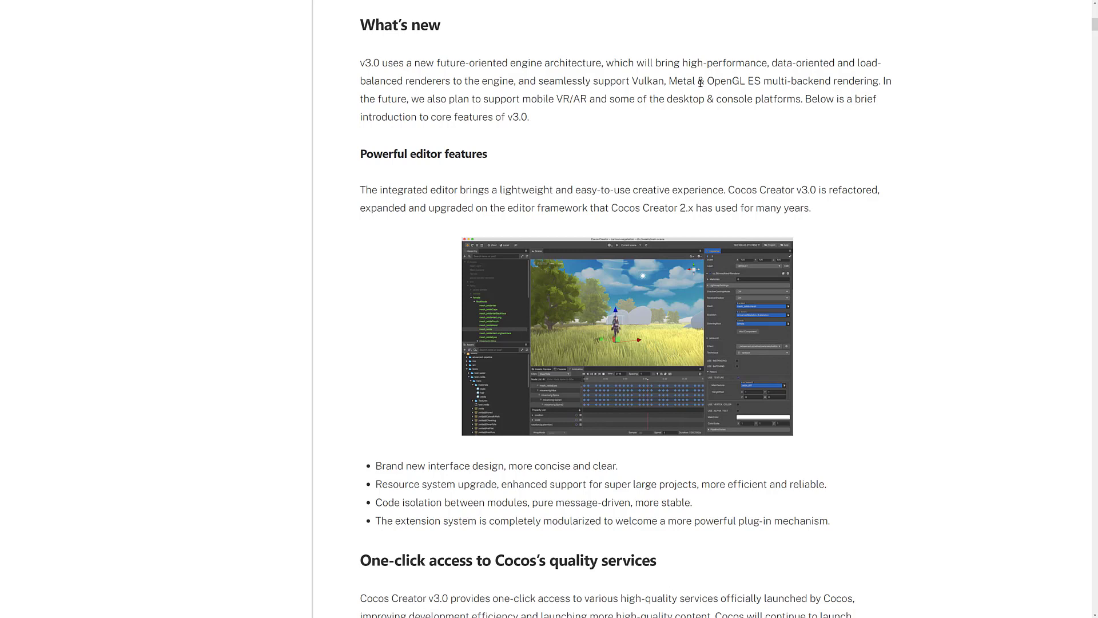
pyautogui.doubleClick(648, 83)
pyautogui.scroll(-1, 667, 167)
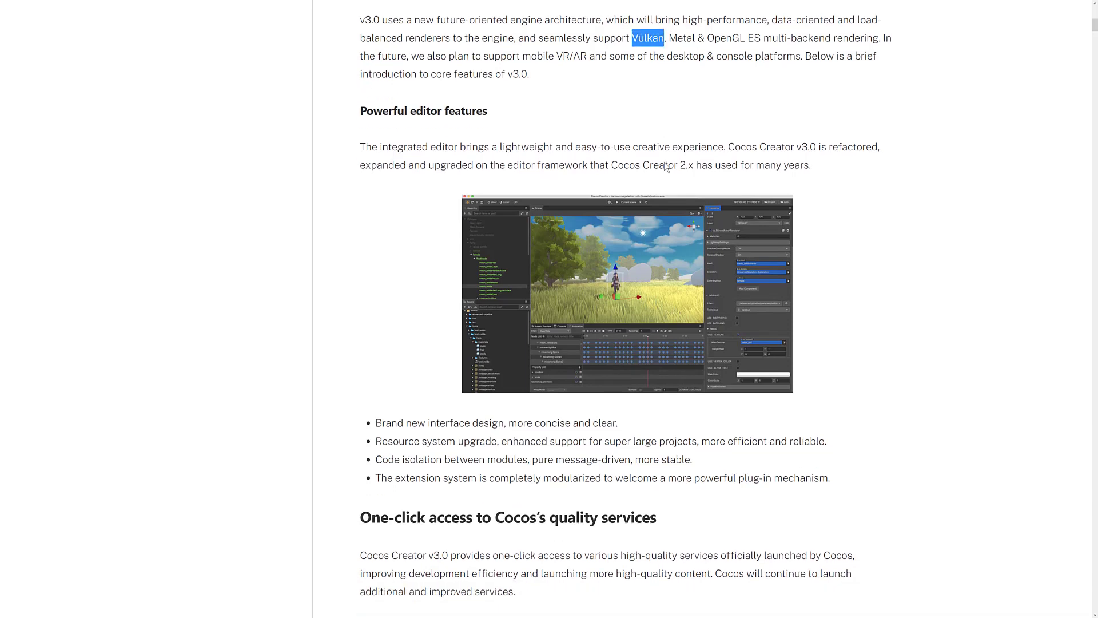
pyautogui.click(398, 166)
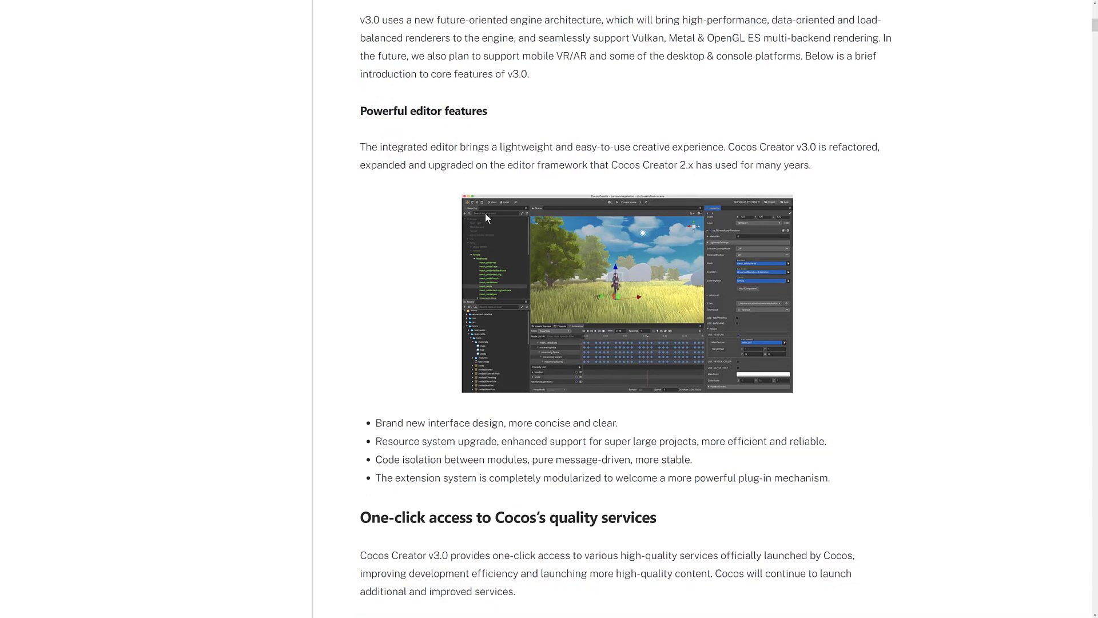
pyautogui.scroll(-1, 516, 240)
pyautogui.moveTo(381, 381); pyautogui.dragTo(644, 372)
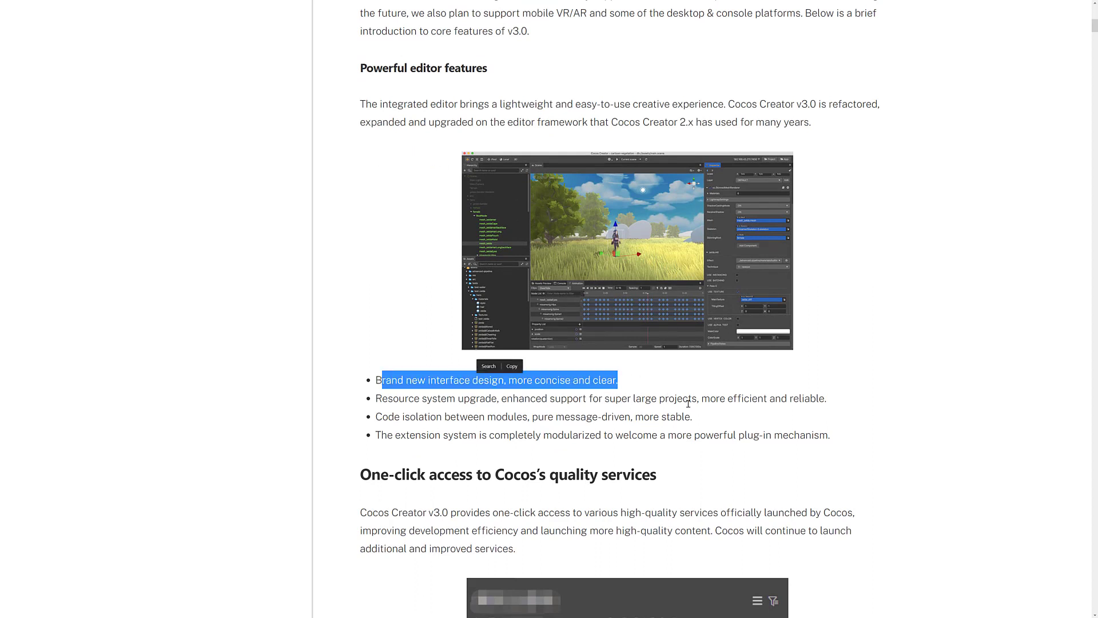
pyautogui.scroll(-1, 569, 392)
pyautogui.click(459, 378)
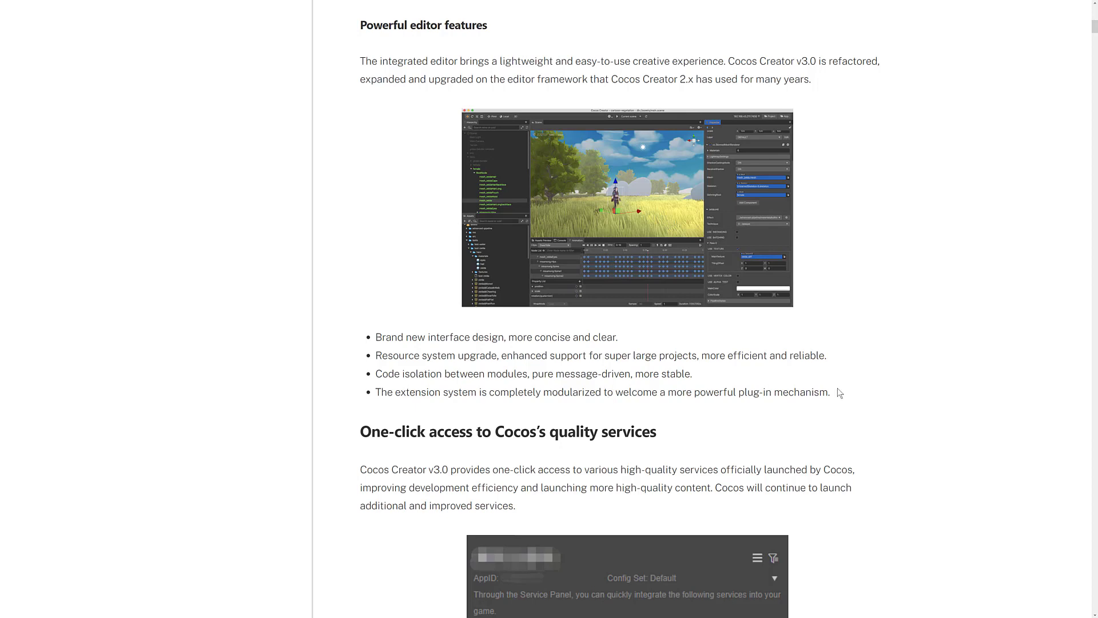
# Step: Read the release notes on Cocos services, the Prefab system, the build system and GameView, and switch back to Cocos Creator
pyautogui.scroll(-6, 838, 389)
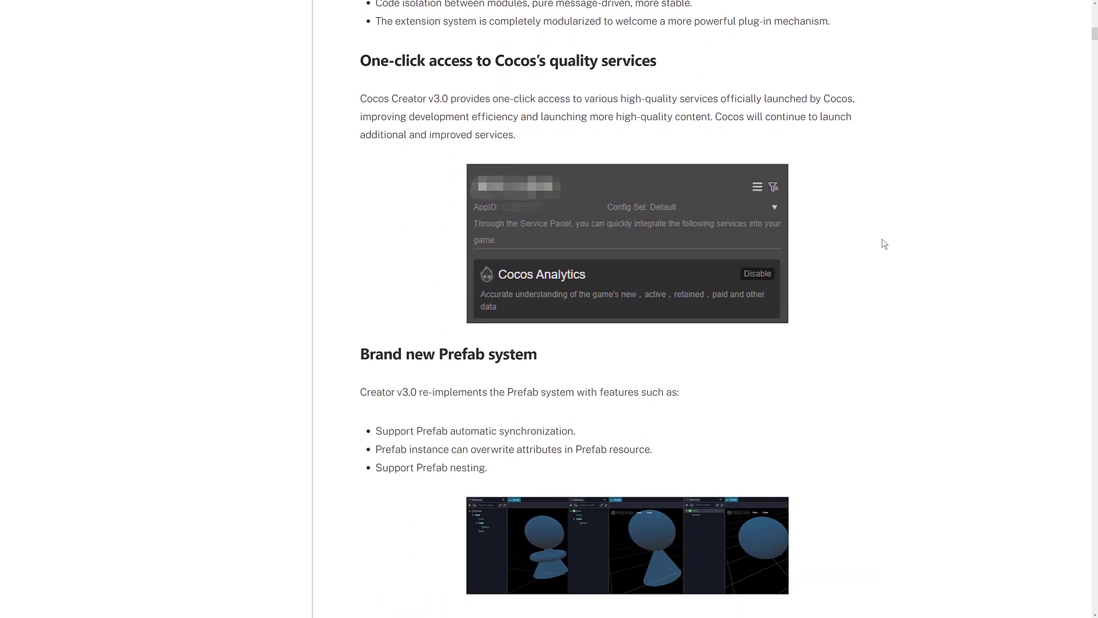
pyautogui.scroll(-3, 884, 243)
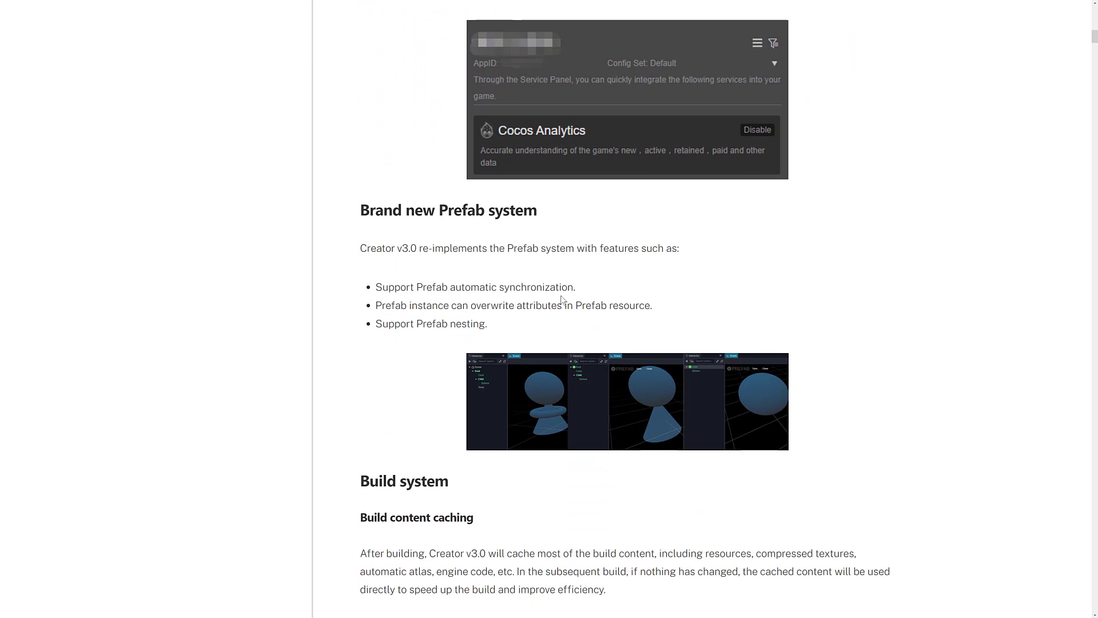
pyautogui.scroll(-4, 562, 300)
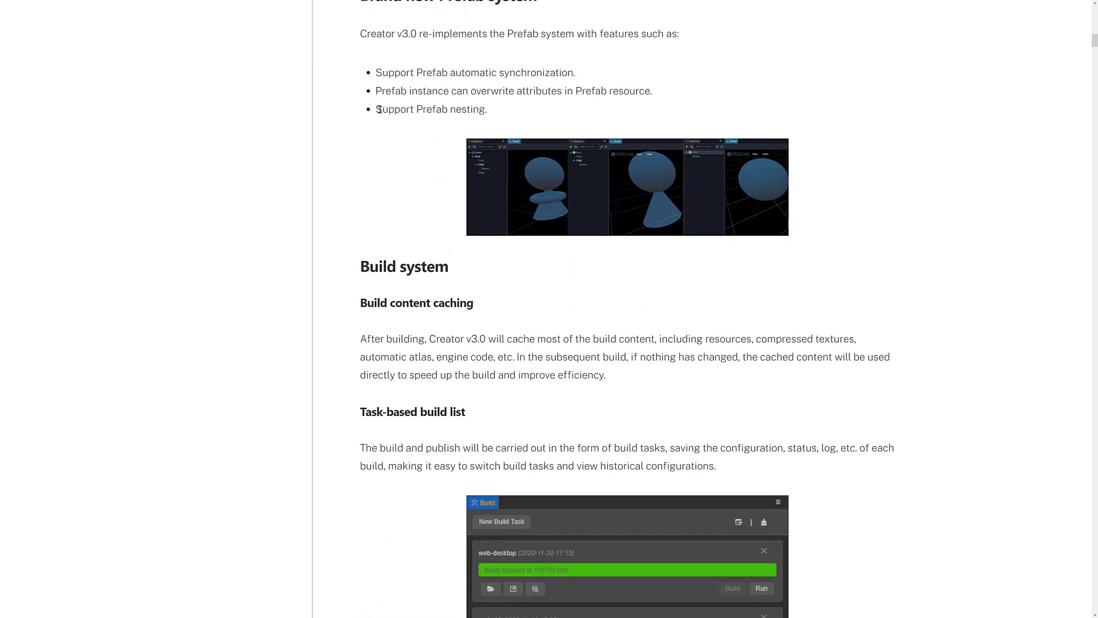
pyautogui.moveTo(379, 110); pyautogui.dragTo(487, 110)
pyautogui.click(413, 209)
pyautogui.scroll(-10, 523, 372)
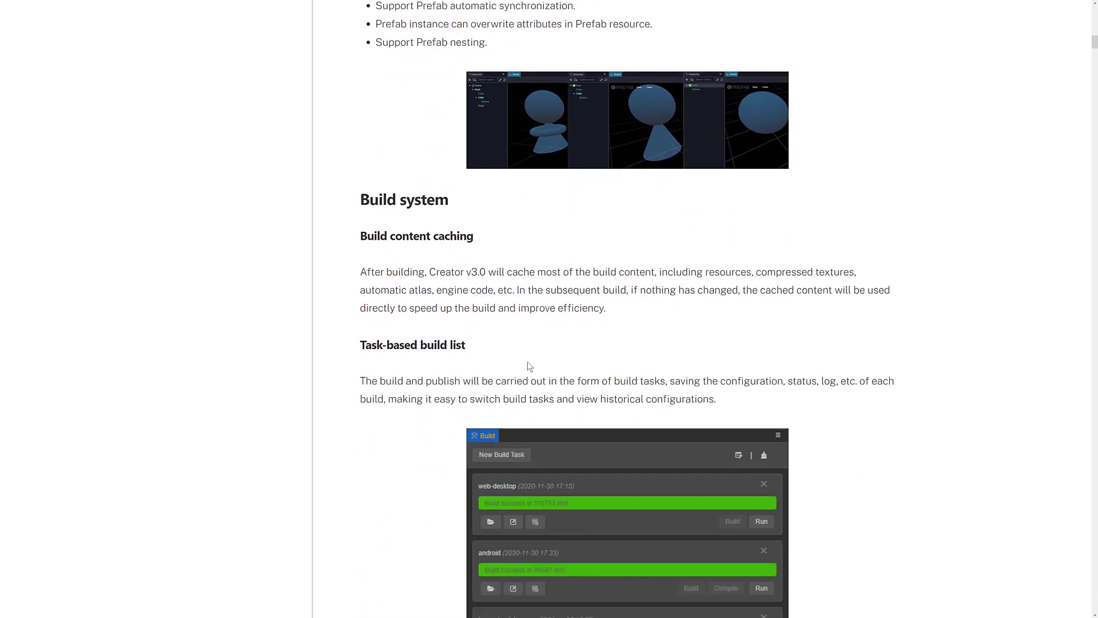
pyautogui.scroll(-10, 570, 213)
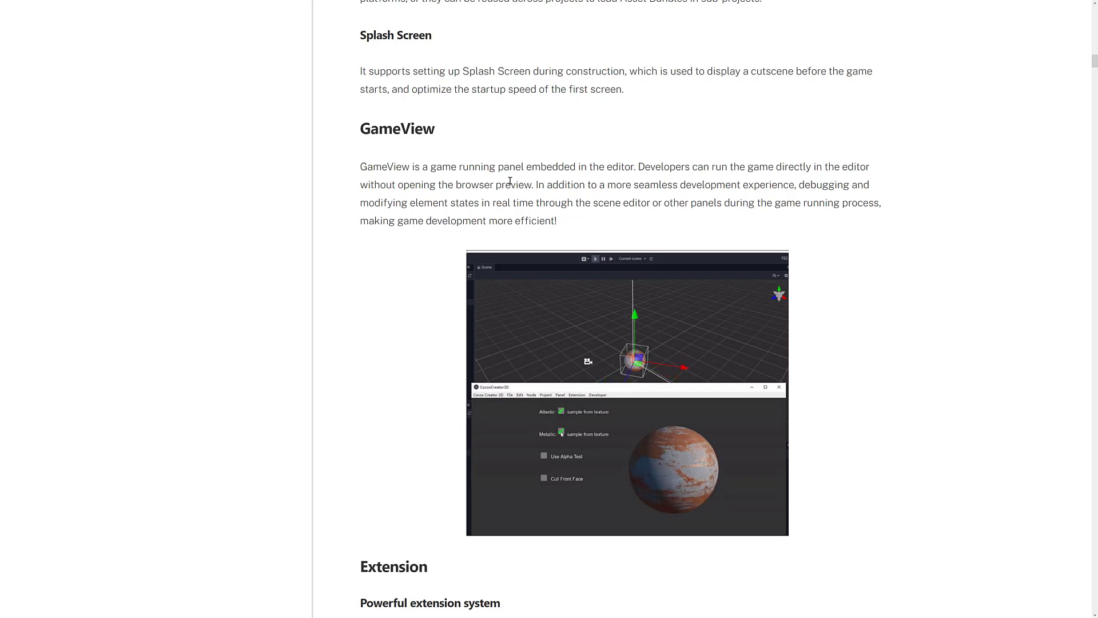
pyautogui.hotkey('alt', 'Tab')
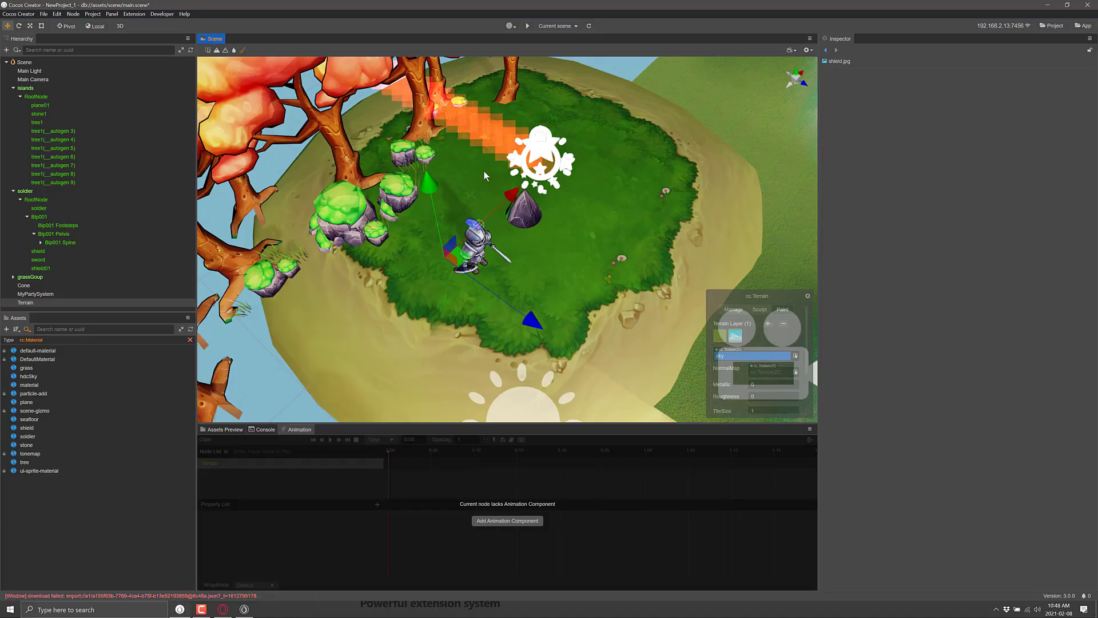
# Step: Set the preview mode to GameView, run the current scene in it, and close the GameView window
pyautogui.click(510, 25)
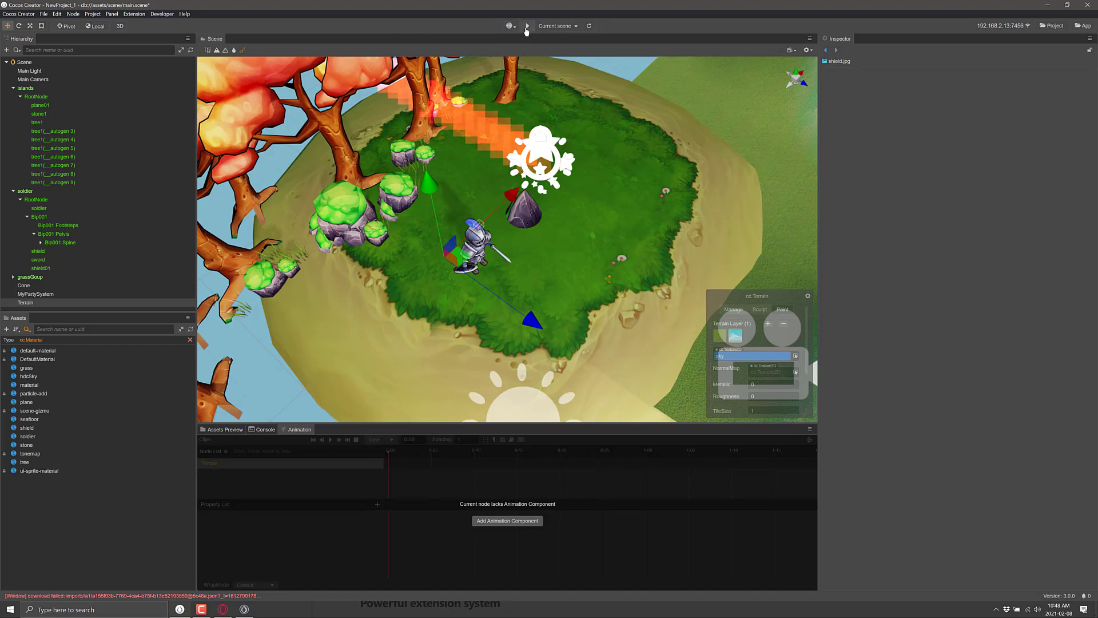
pyautogui.click(518, 48)
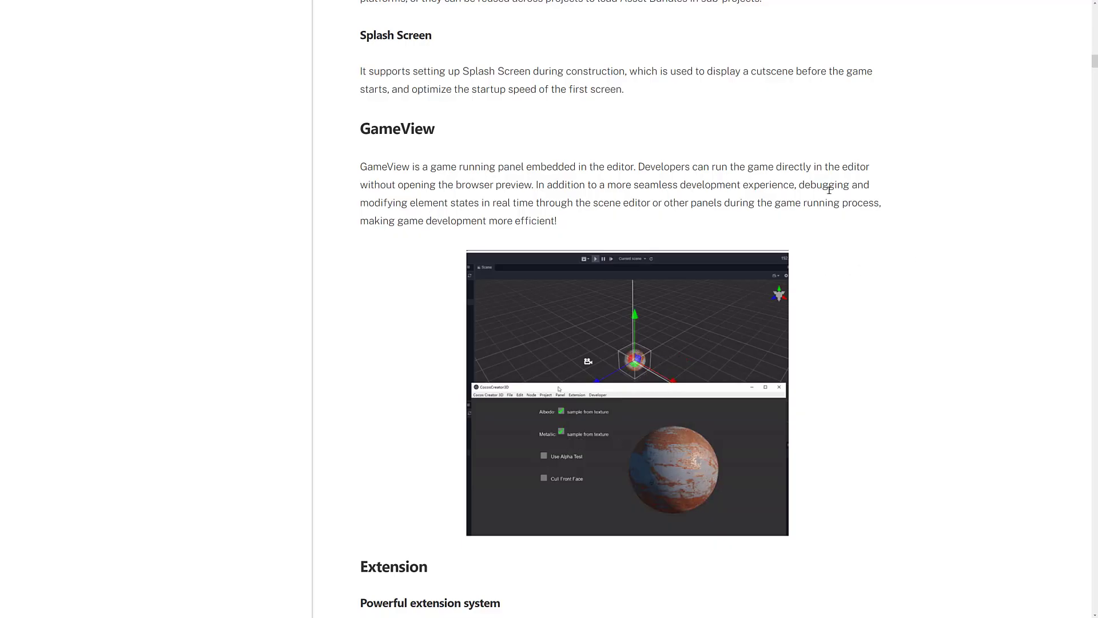
pyautogui.scroll(-1, 468, 70)
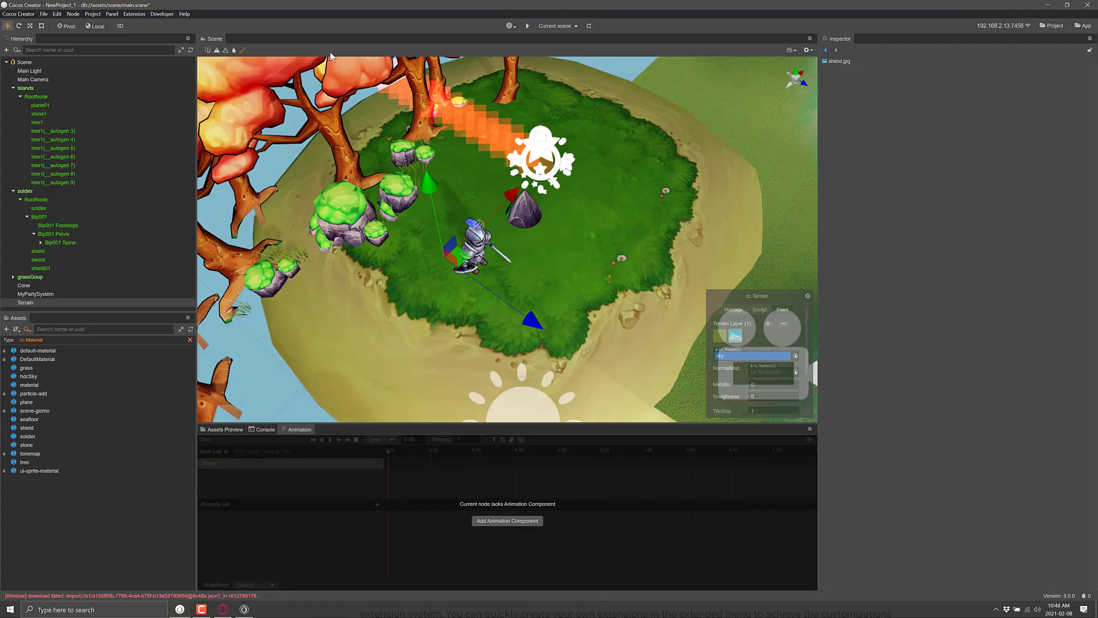
pyautogui.click(509, 26)
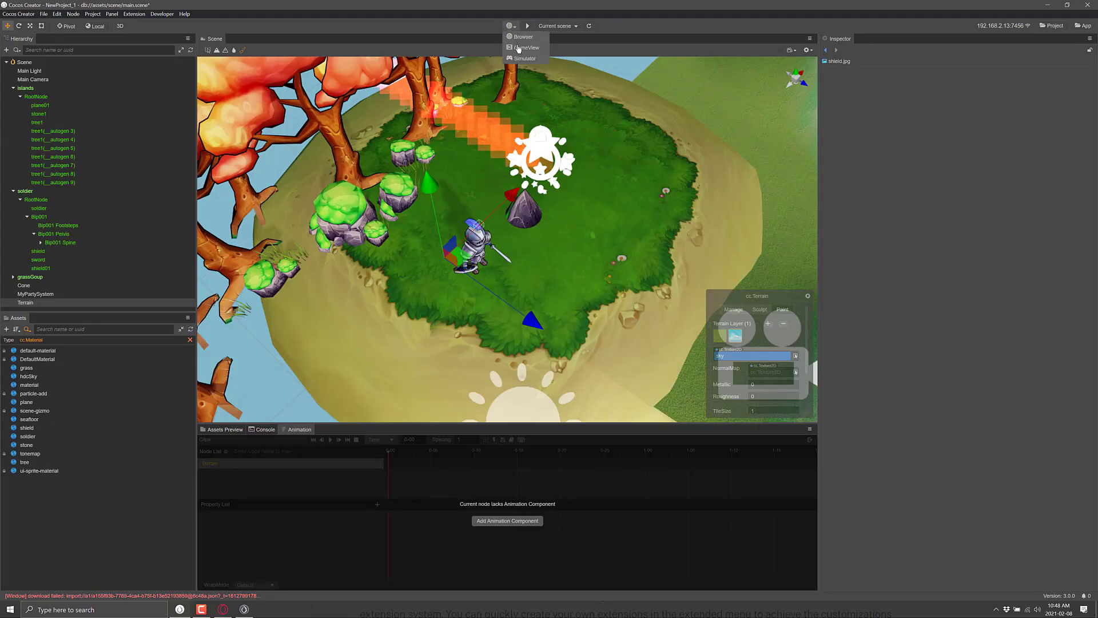
pyautogui.click(525, 49)
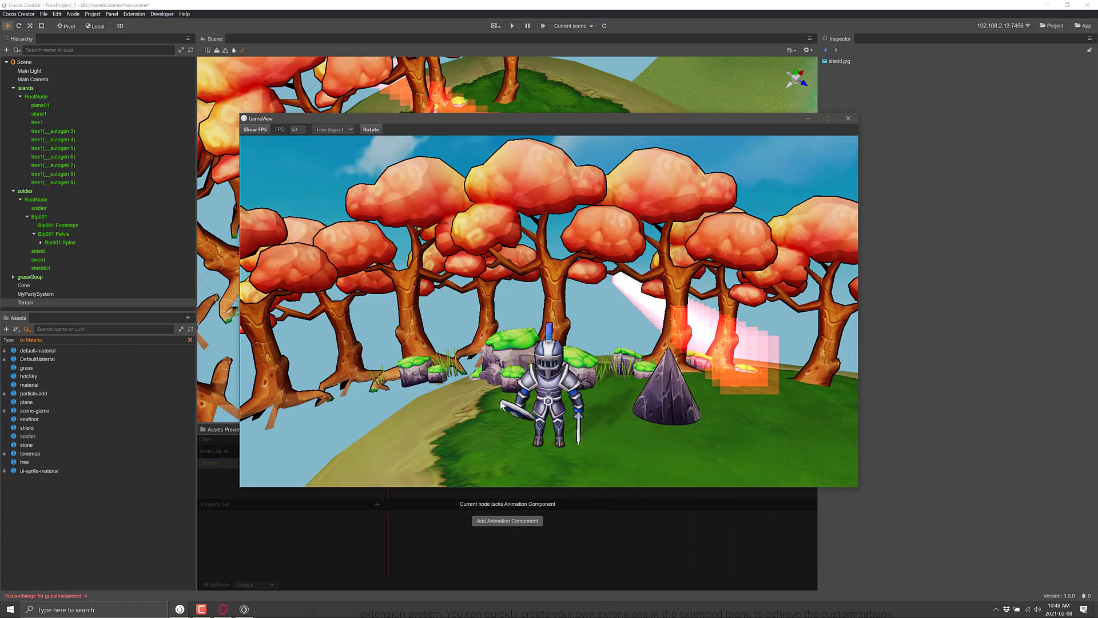
pyautogui.moveTo(561, 118); pyautogui.dragTo(526, 81)
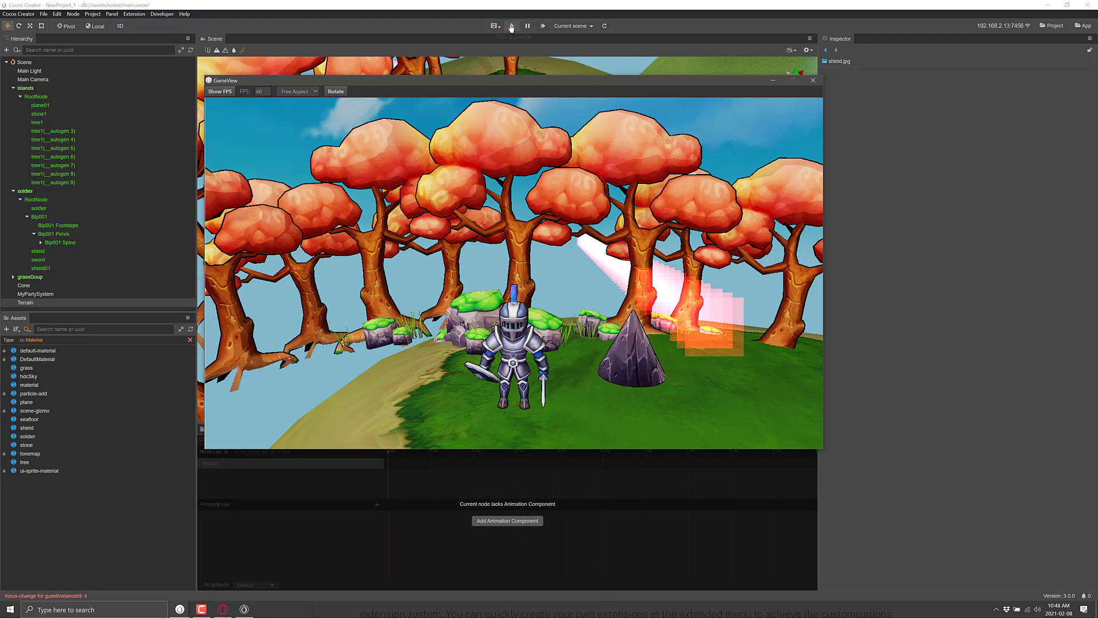
pyautogui.click(813, 80)
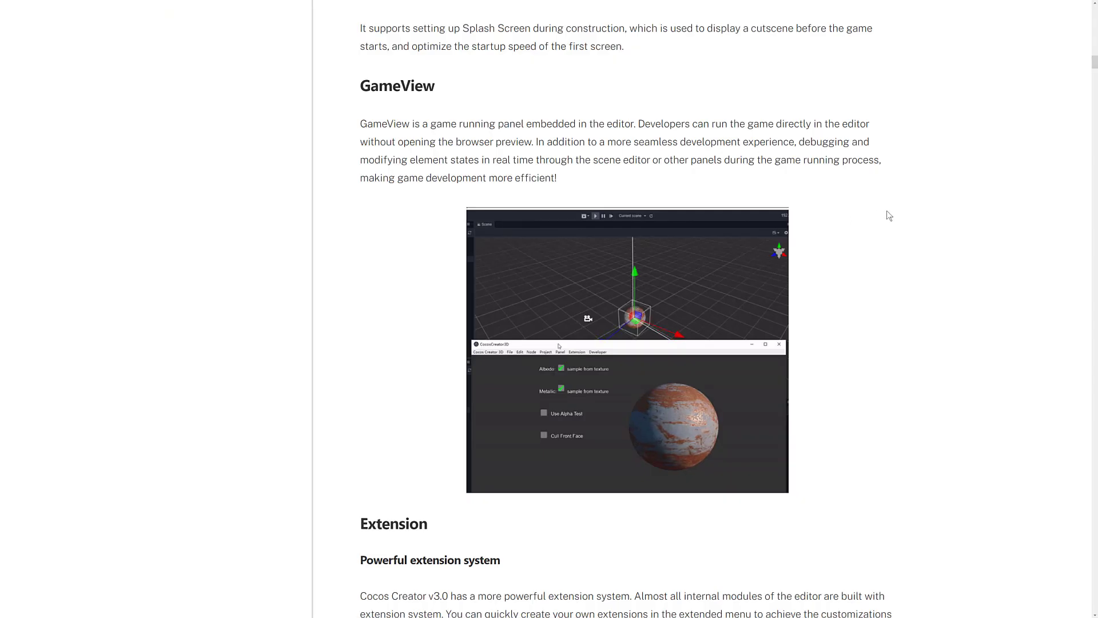
# Step: Switch to the V3.0.0 release notes and read the Extension section, marking the Message communication passage on communicating with other extensions
pyautogui.scroll(-2, 826, 281)
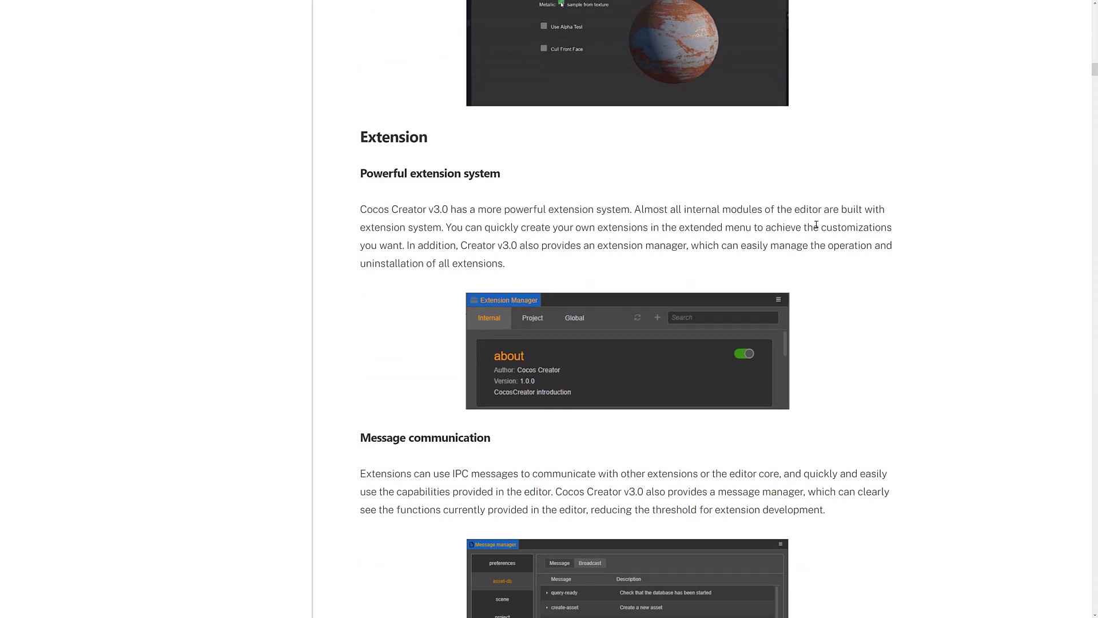
pyautogui.scroll(-6, 817, 223)
pyautogui.scroll(-1, 817, 221)
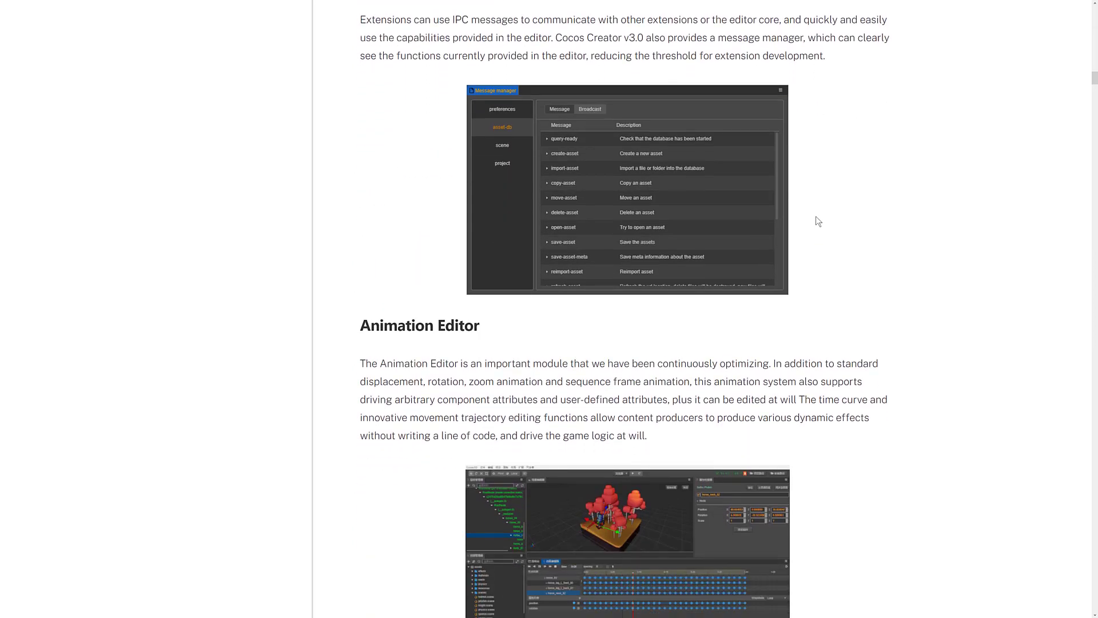
pyautogui.scroll(1, 561, 88)
pyautogui.moveTo(524, 87); pyautogui.dragTo(598, 88)
pyautogui.moveTo(667, 87); pyautogui.dragTo(856, 80)
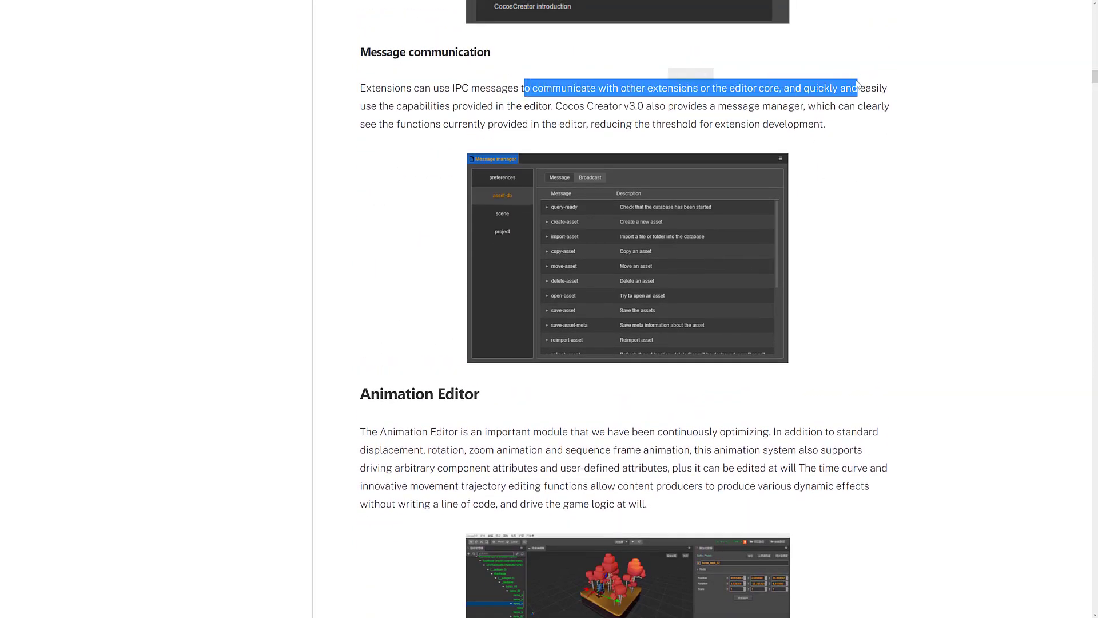
pyautogui.click(893, 233)
# Step: Read the release notes on the Animation Editor, its shortcut operations, and model preview in the tool chain list
pyautogui.scroll(-5, 893, 233)
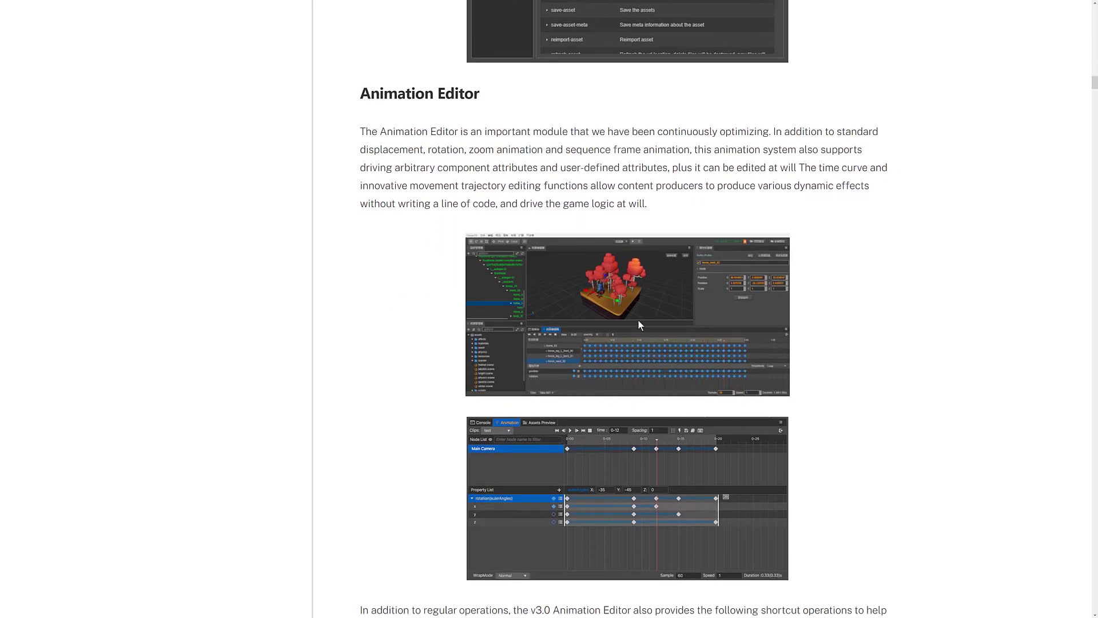
pyautogui.scroll(-7, 622, 296)
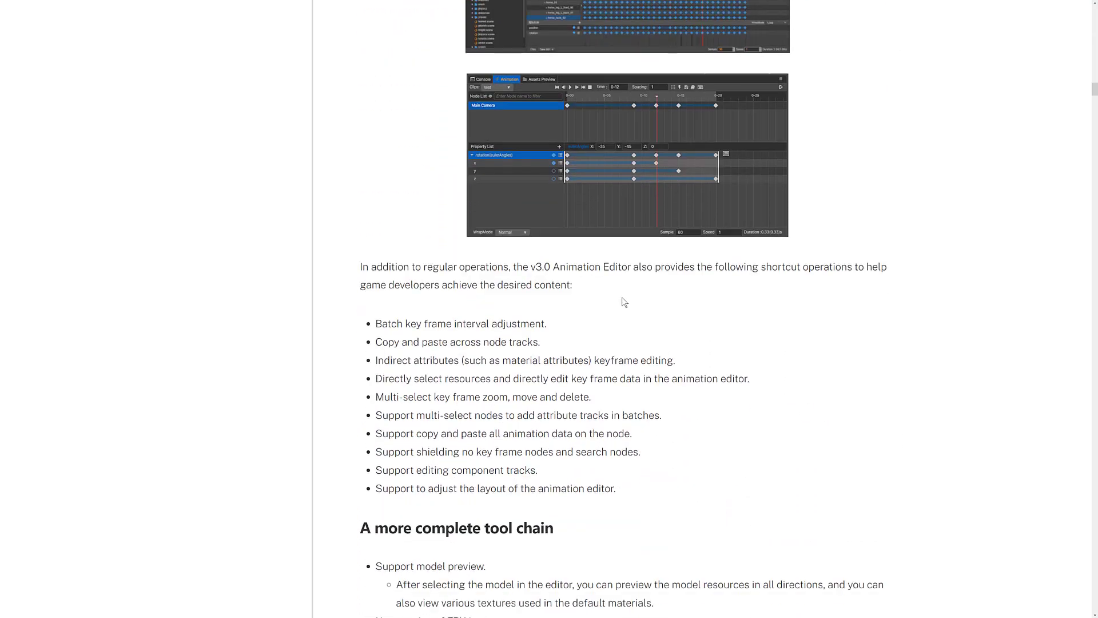
pyautogui.moveTo(398, 198); pyautogui.dragTo(870, 409)
pyautogui.click(885, 336)
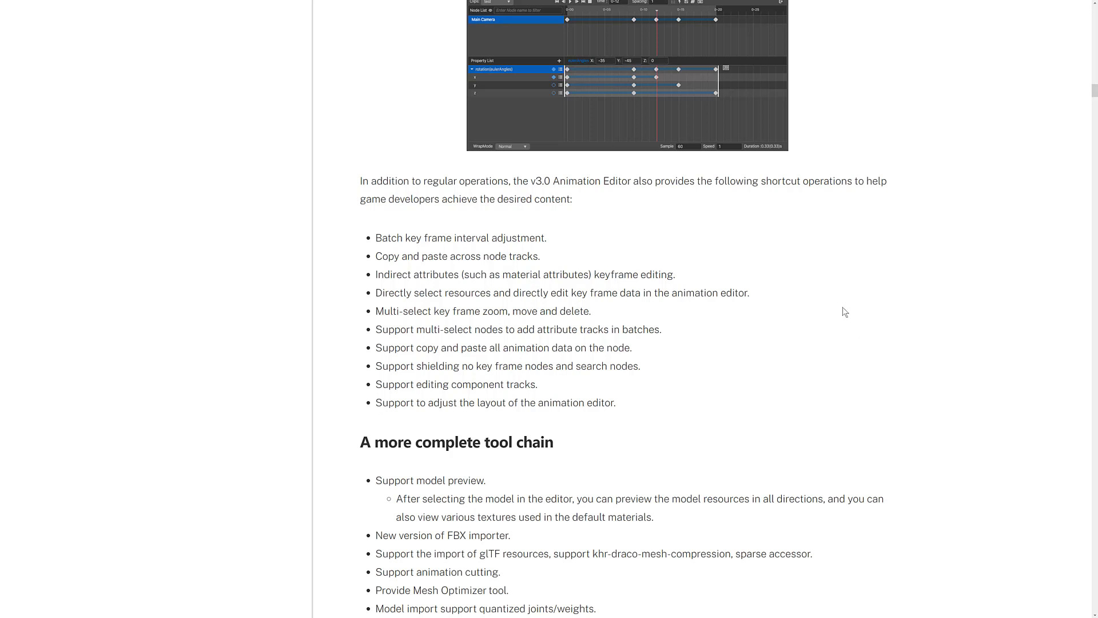
pyautogui.scroll(-5, 845, 312)
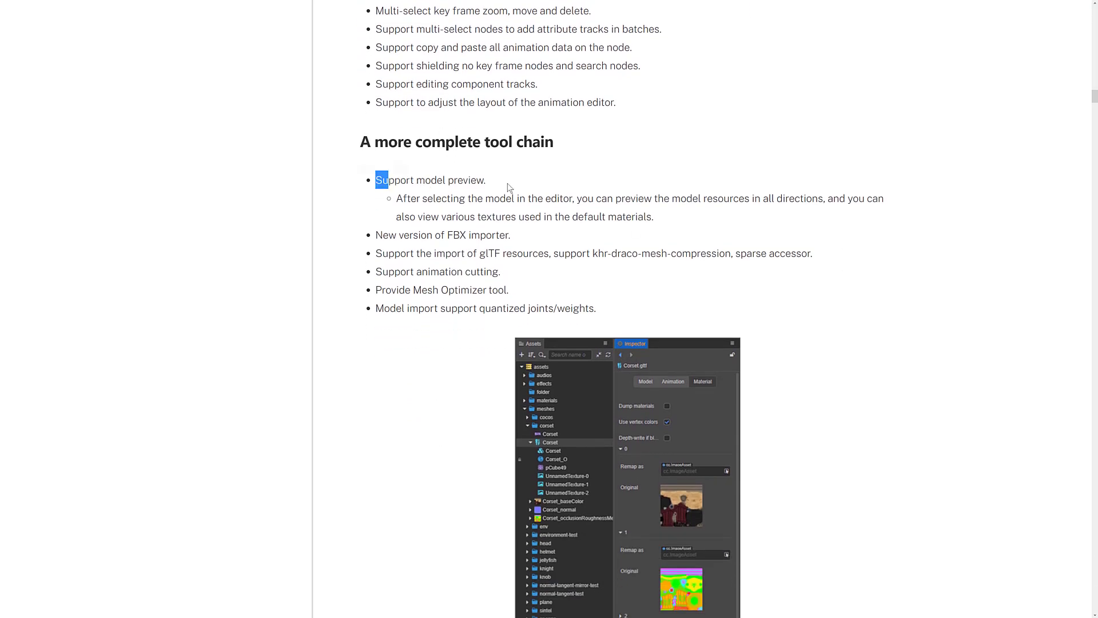
pyautogui.click(509, 188)
# Step: Switch to Cocos Creator and add cc.Mesh to the asset search type filter alongside cc.Material
pyautogui.hotkey('alt', 'Tab')
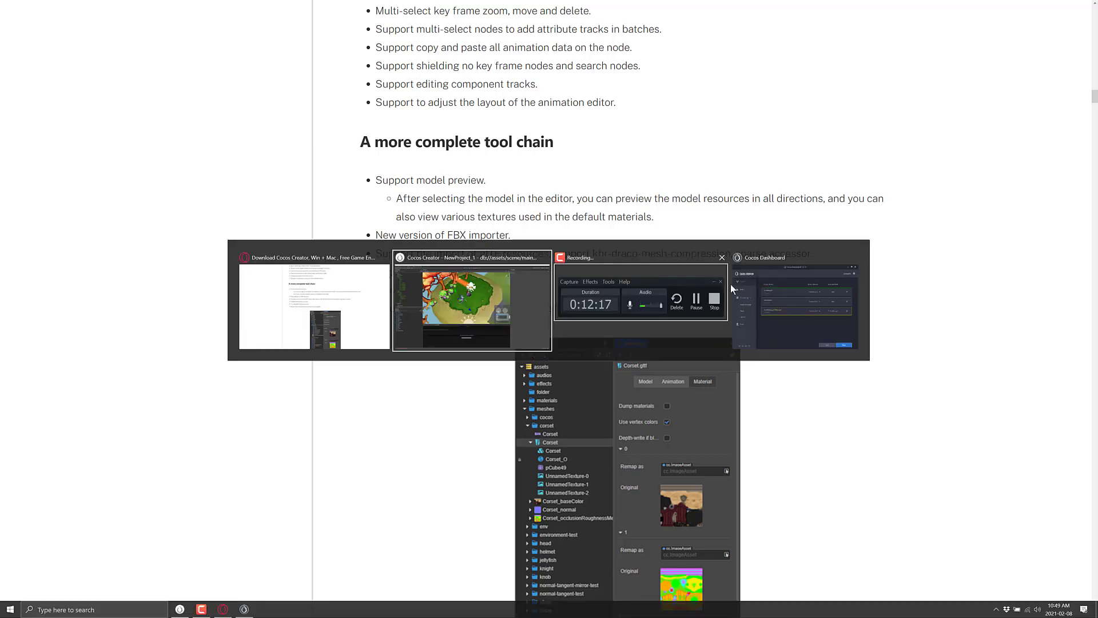
pyautogui.click(770, 288)
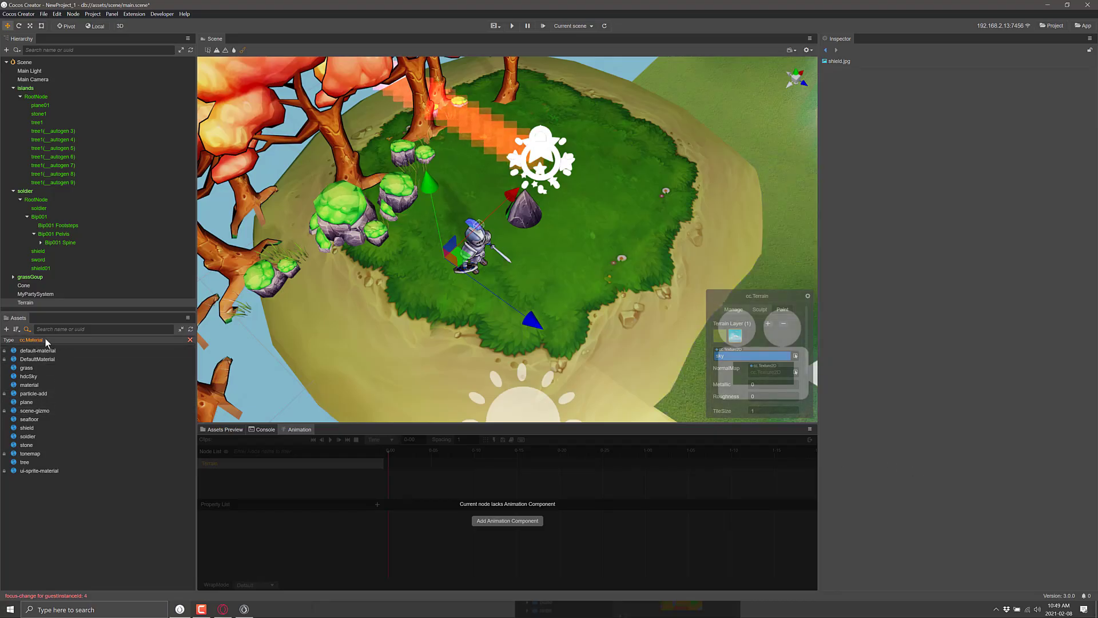
pyautogui.click(27, 329)
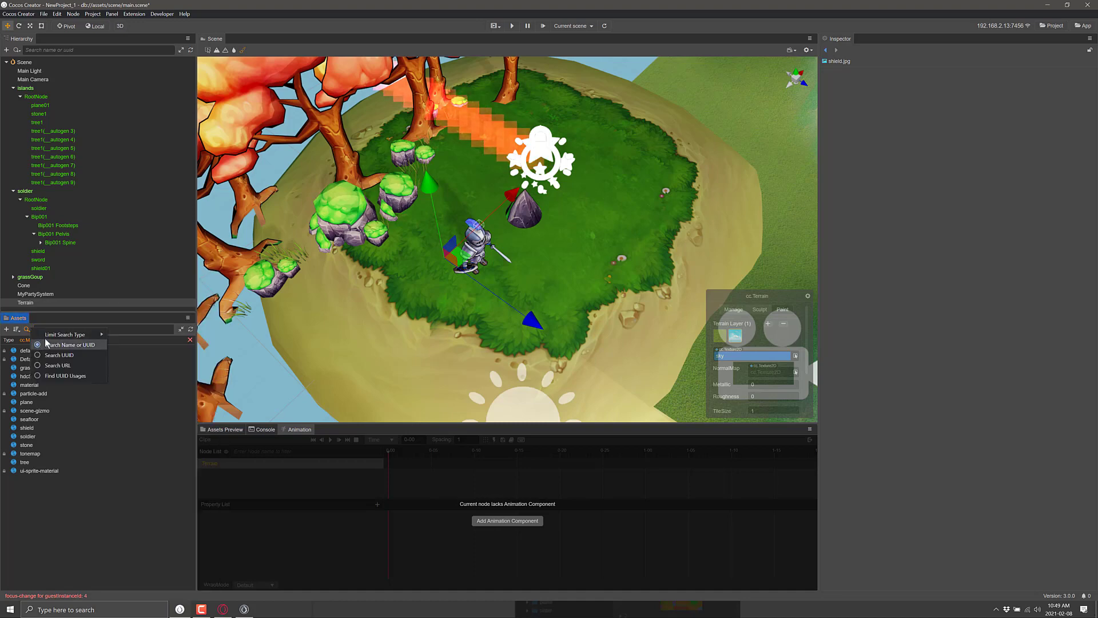
pyautogui.moveTo(46, 336)
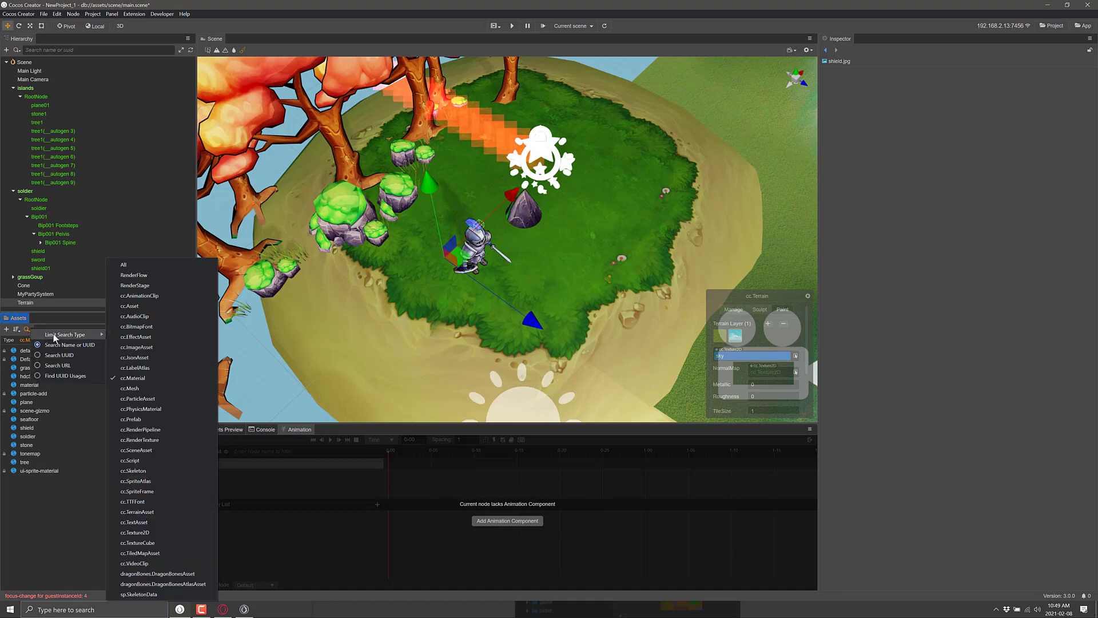
pyautogui.click(146, 389)
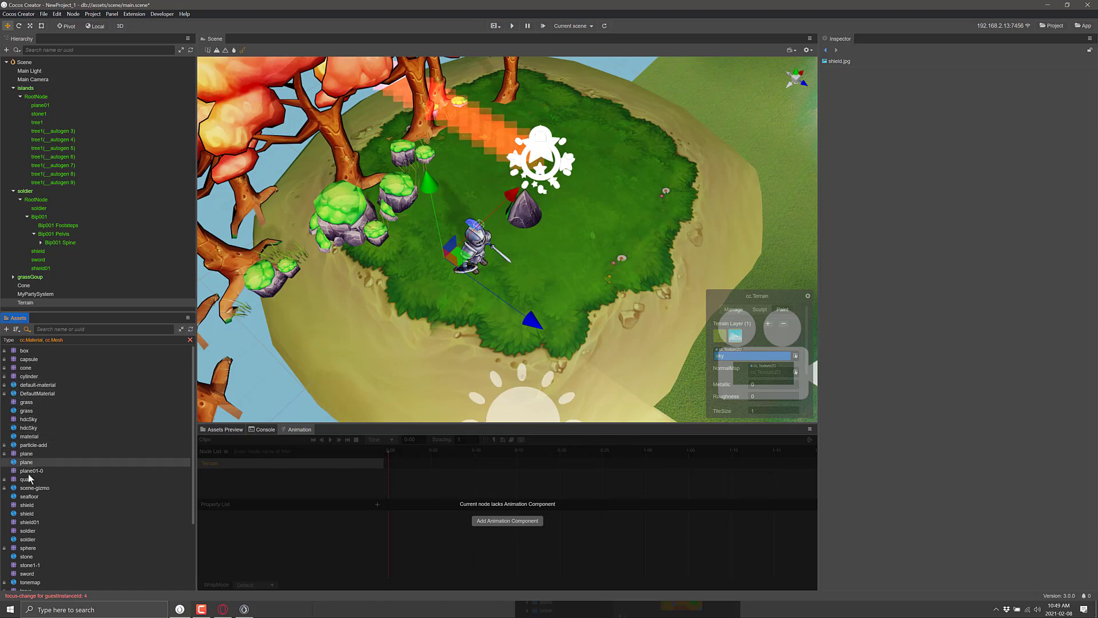
# Step: Inspect the soldier mesh and soldier material assets, and rotate the mesh in its model preview
pyautogui.scroll(-3, 60, 492)
pyautogui.click(30, 442)
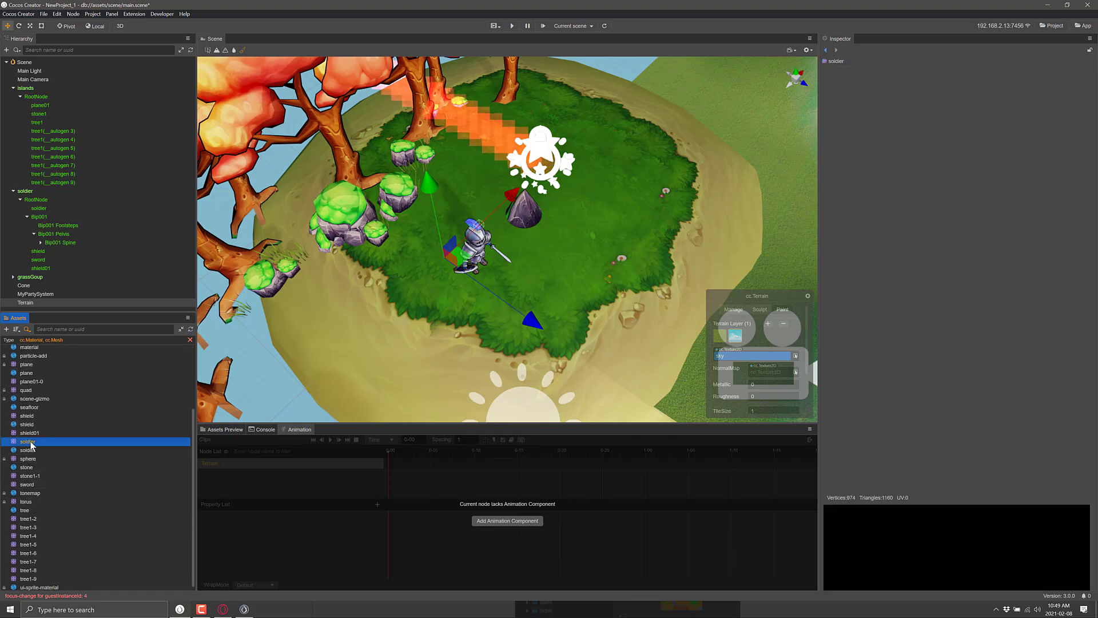
pyautogui.click(29, 450)
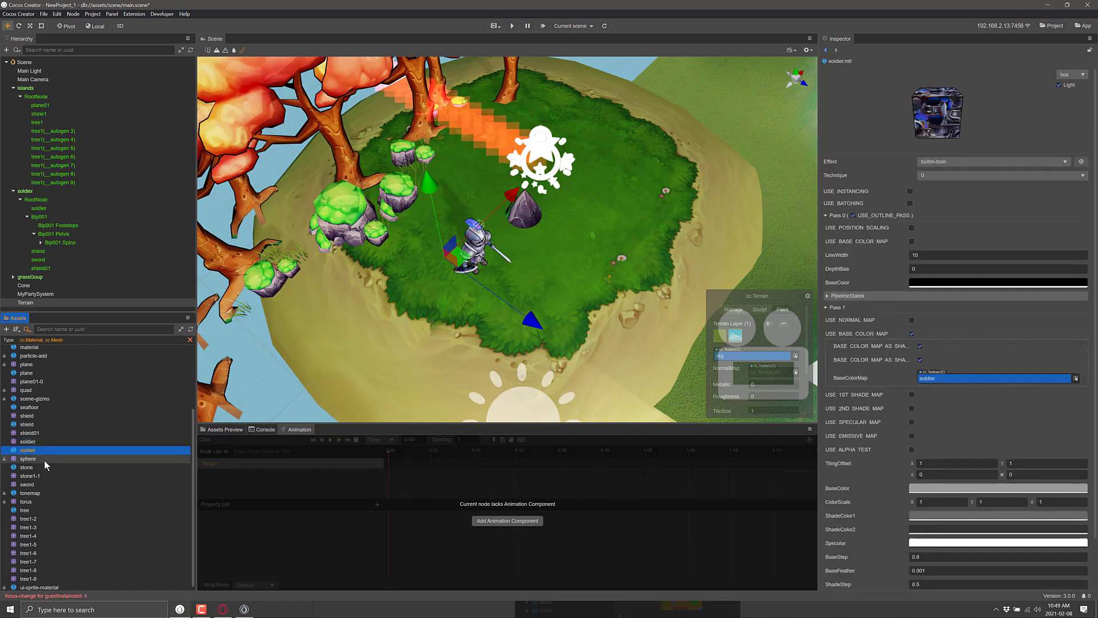
pyautogui.click(29, 441)
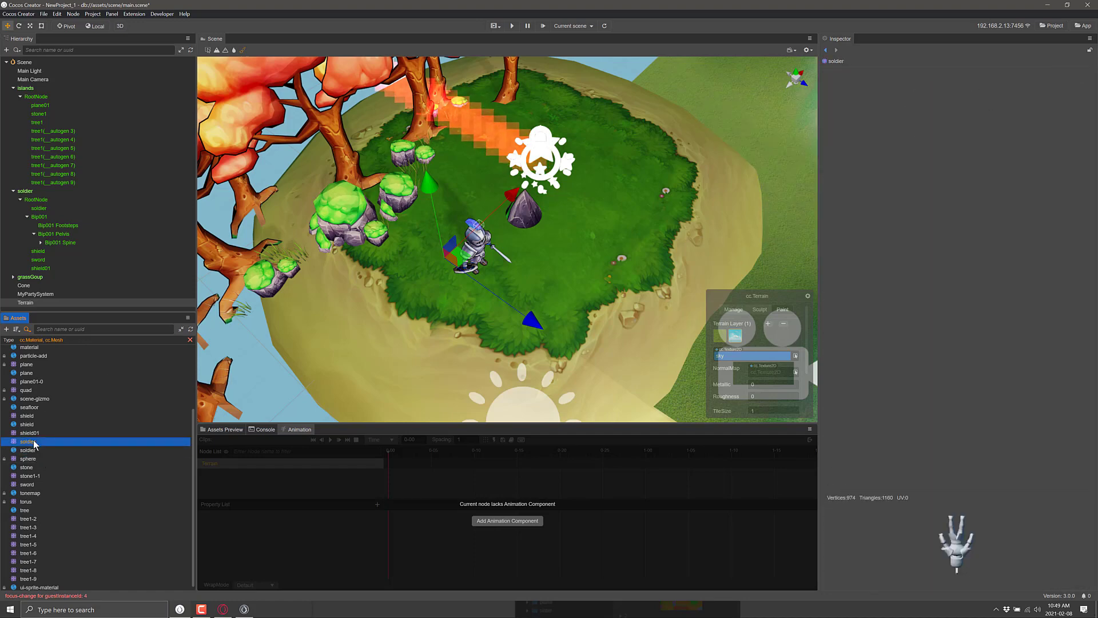
pyautogui.moveTo(955, 566); pyautogui.dragTo(989, 566)
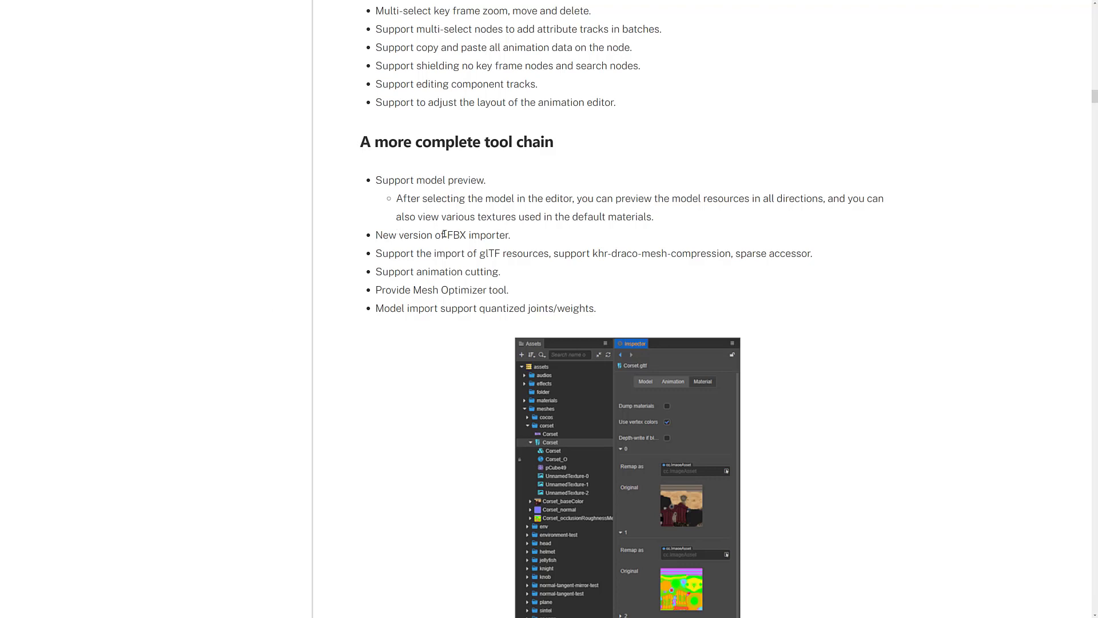
# Step: Switch to the release notes and read from the remaining tool chain items through terrain, baking and configuration to 2.x project migration
pyautogui.scroll(-1, 425, 209)
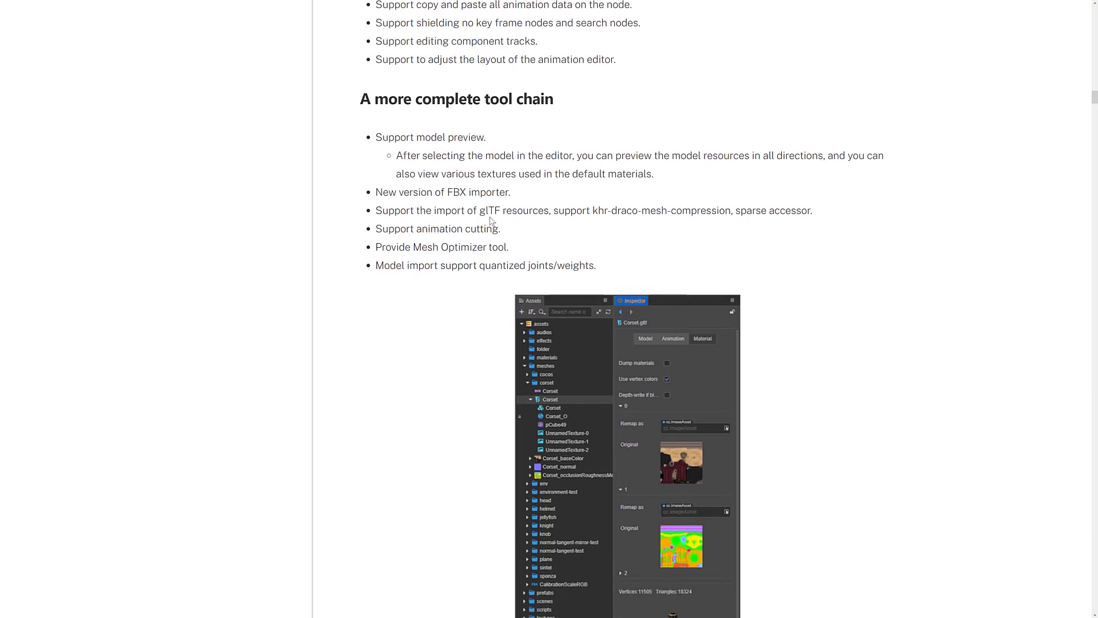
pyautogui.scroll(-1, 498, 206)
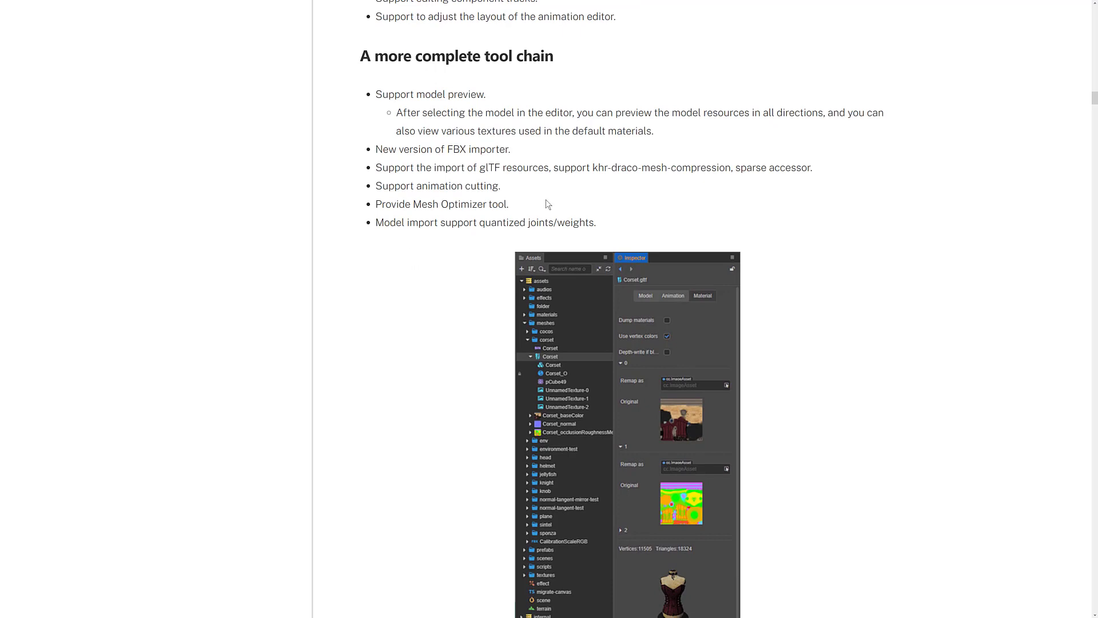
pyautogui.scroll(-3, 548, 204)
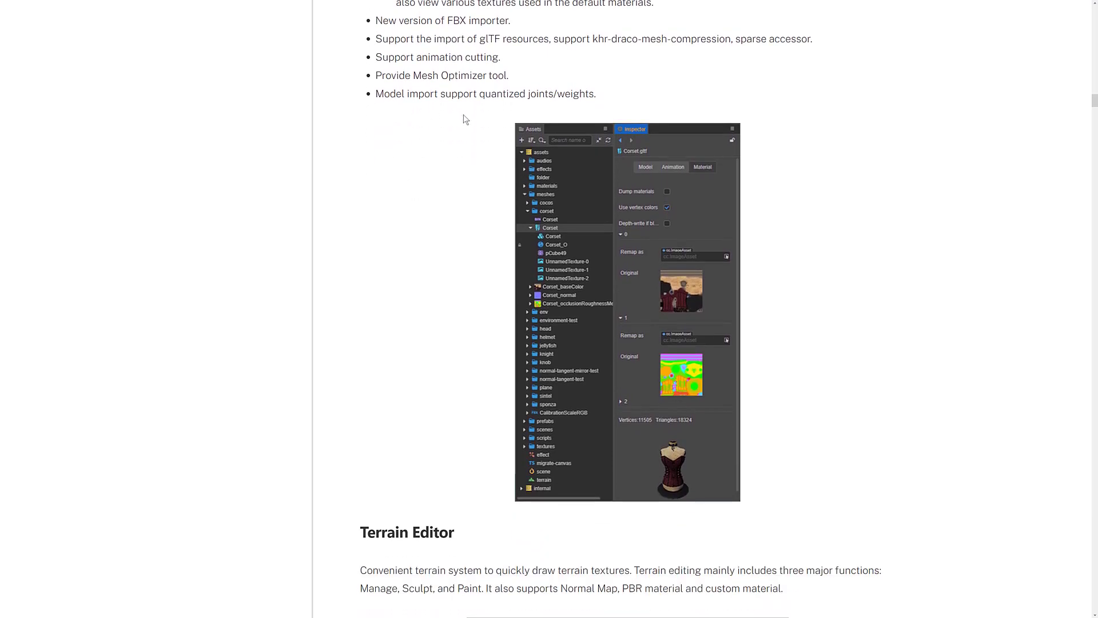
pyautogui.scroll(-10, 852, 301)
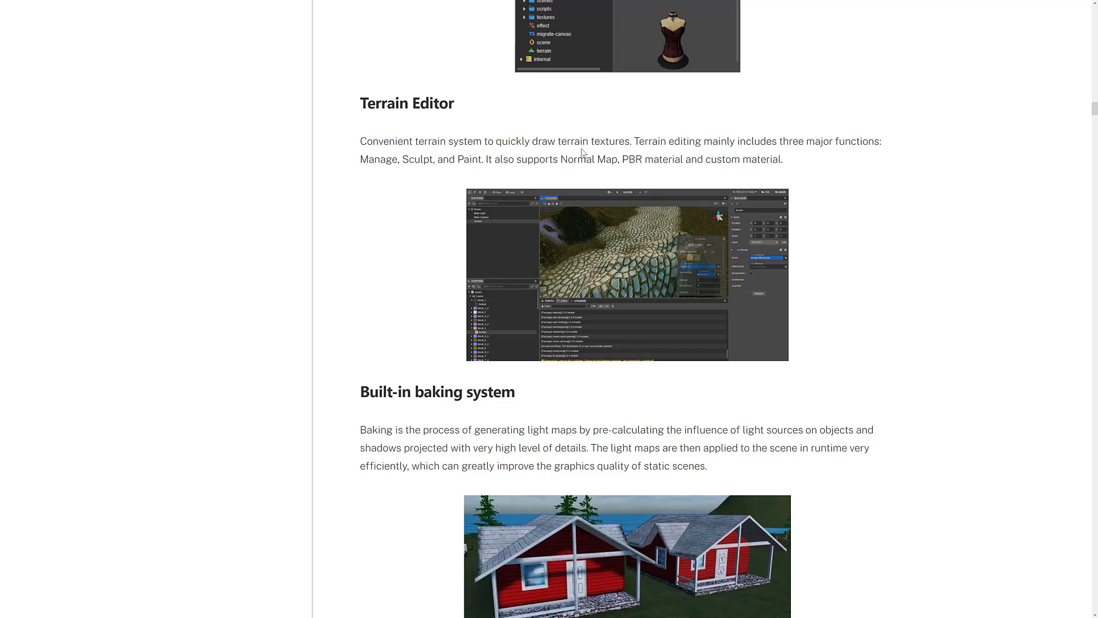
pyautogui.scroll(-6, 865, 278)
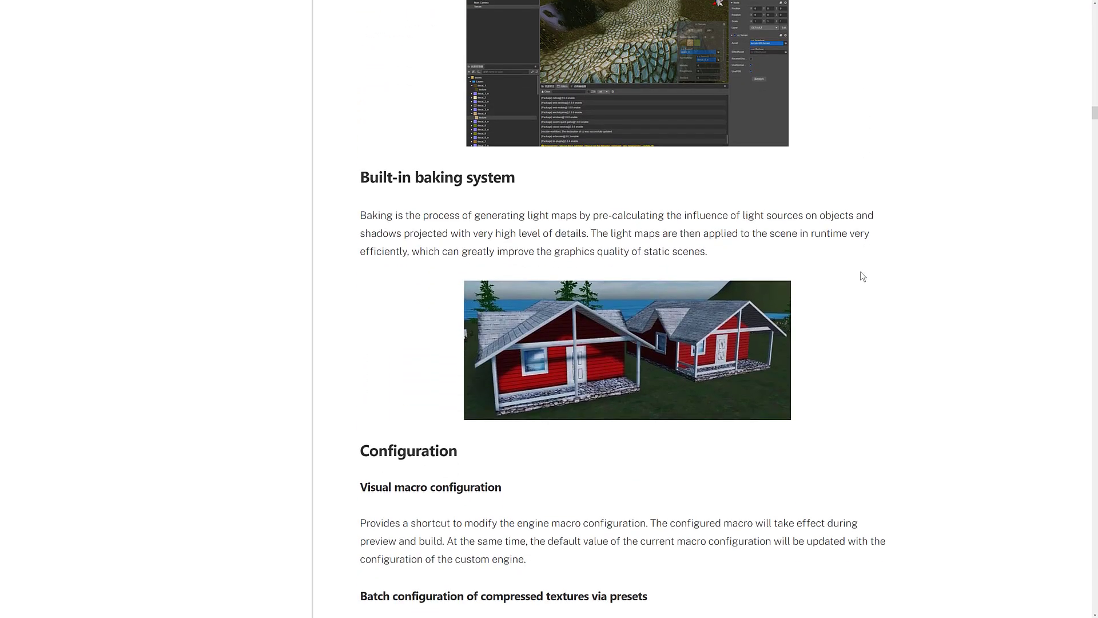
pyautogui.scroll(-5, 793, 219)
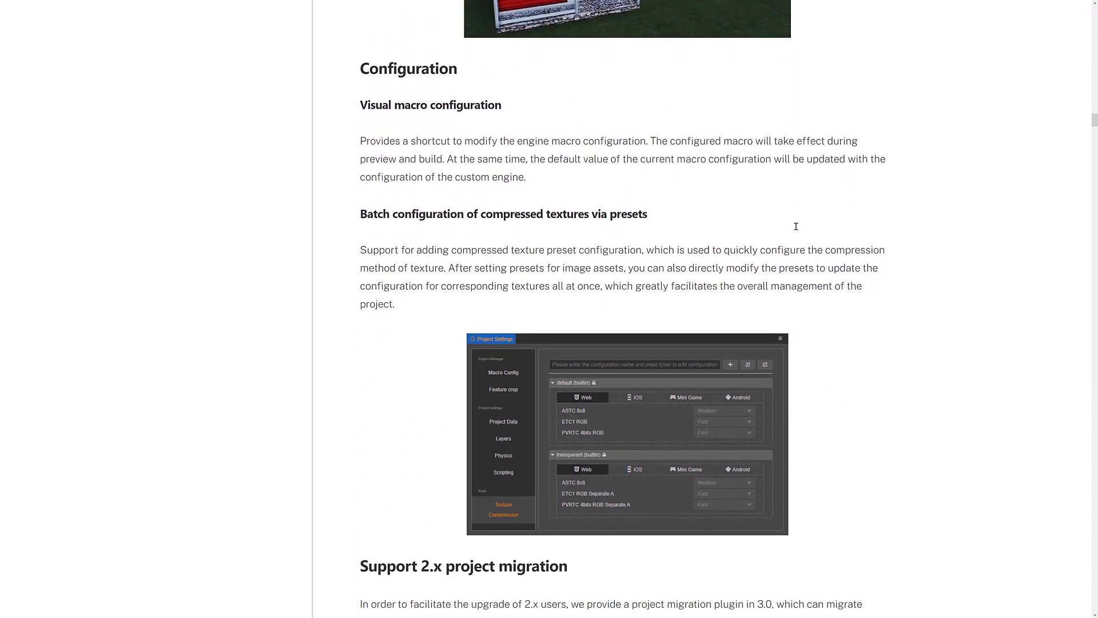
pyautogui.scroll(-6, 795, 224)
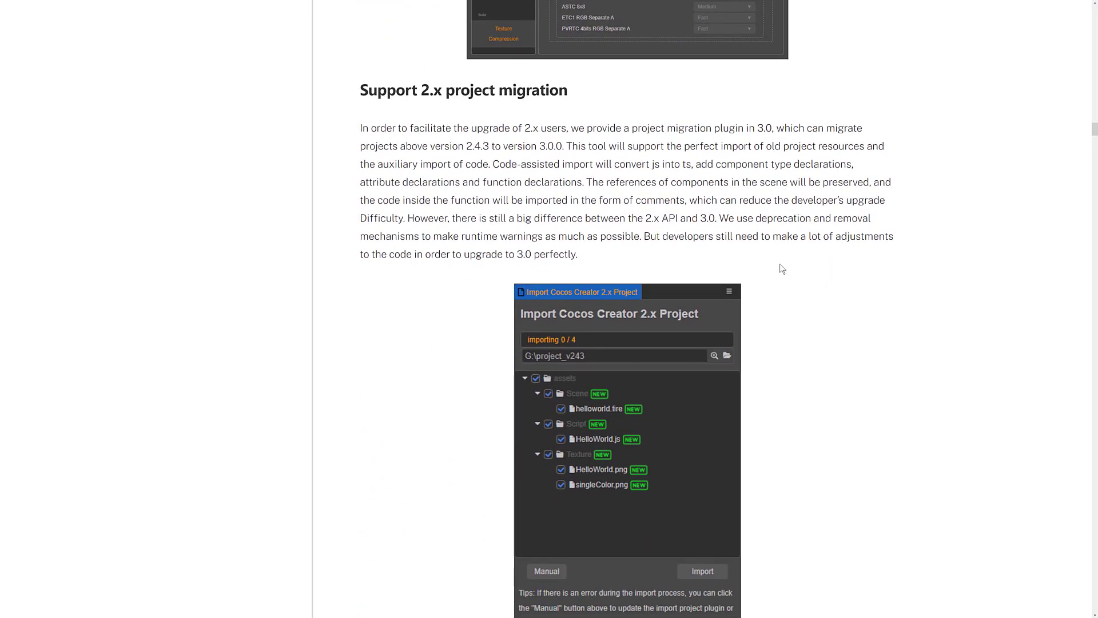
# Step: Read the release notes' Powerful engine features introduction and the Rendering system section on backends, the GFX API and pipelines
pyautogui.scroll(-6, 782, 269)
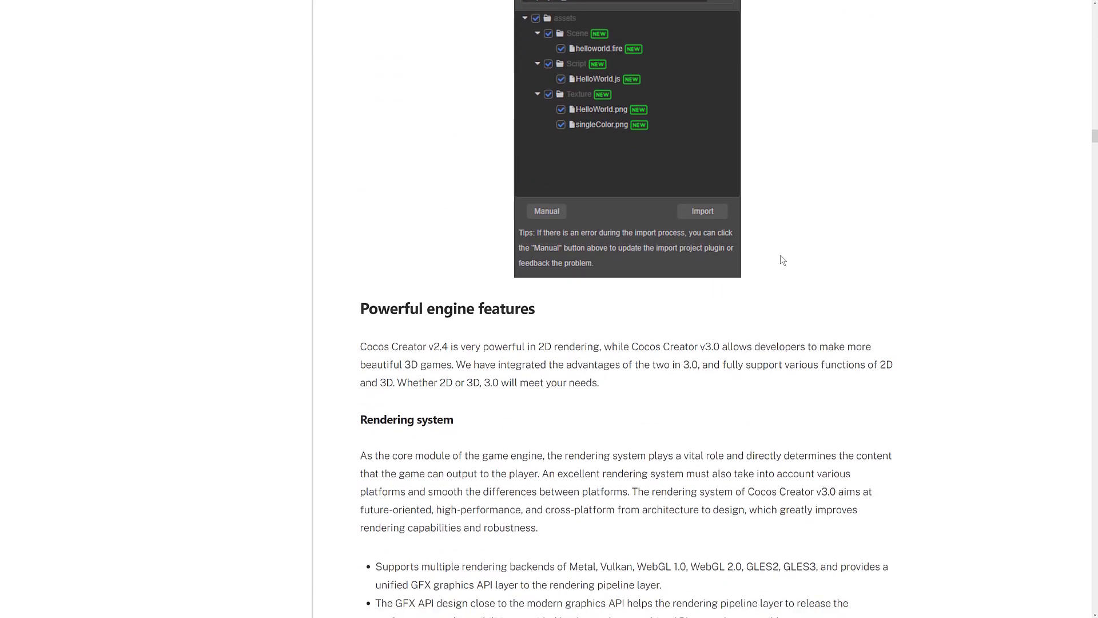
pyautogui.scroll(-4, 782, 260)
pyautogui.scroll(-1, 543, 184)
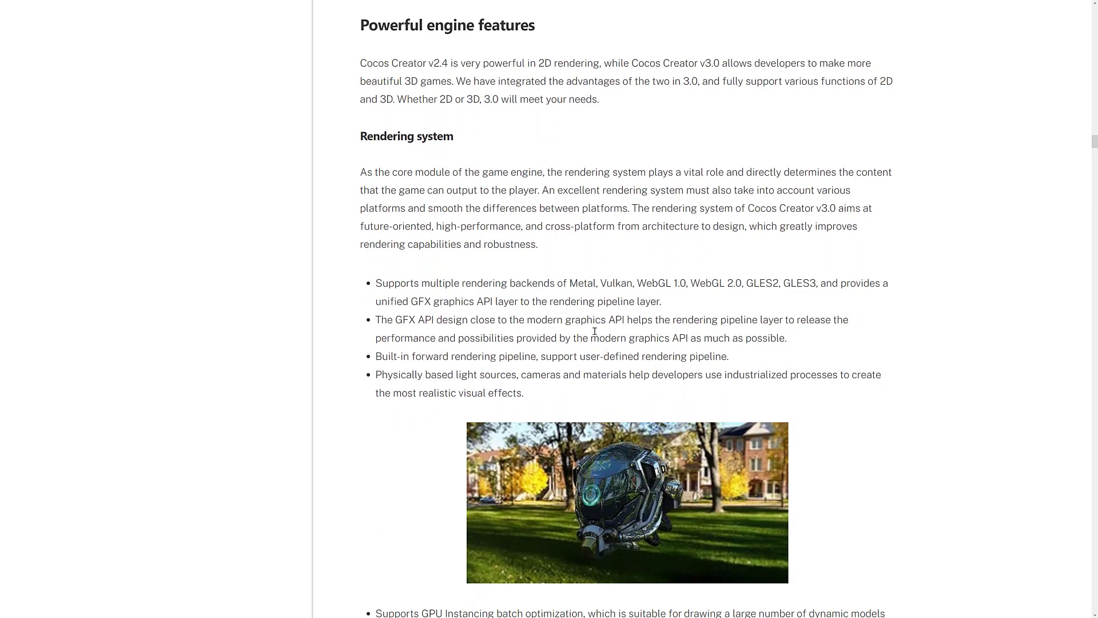
pyautogui.scroll(-1, 595, 331)
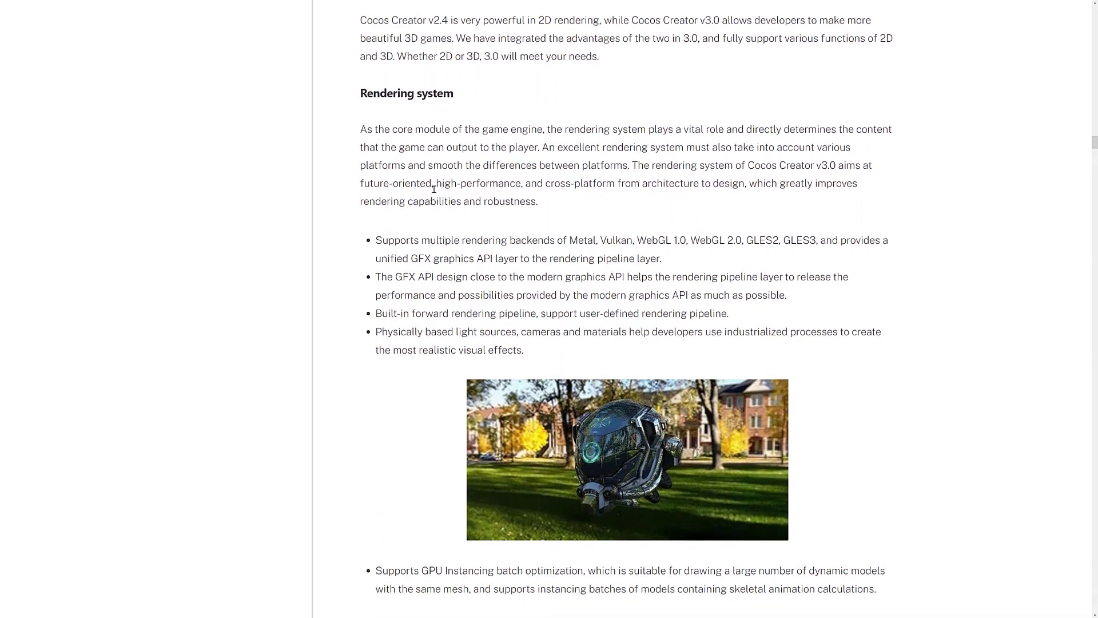
pyautogui.click(630, 246)
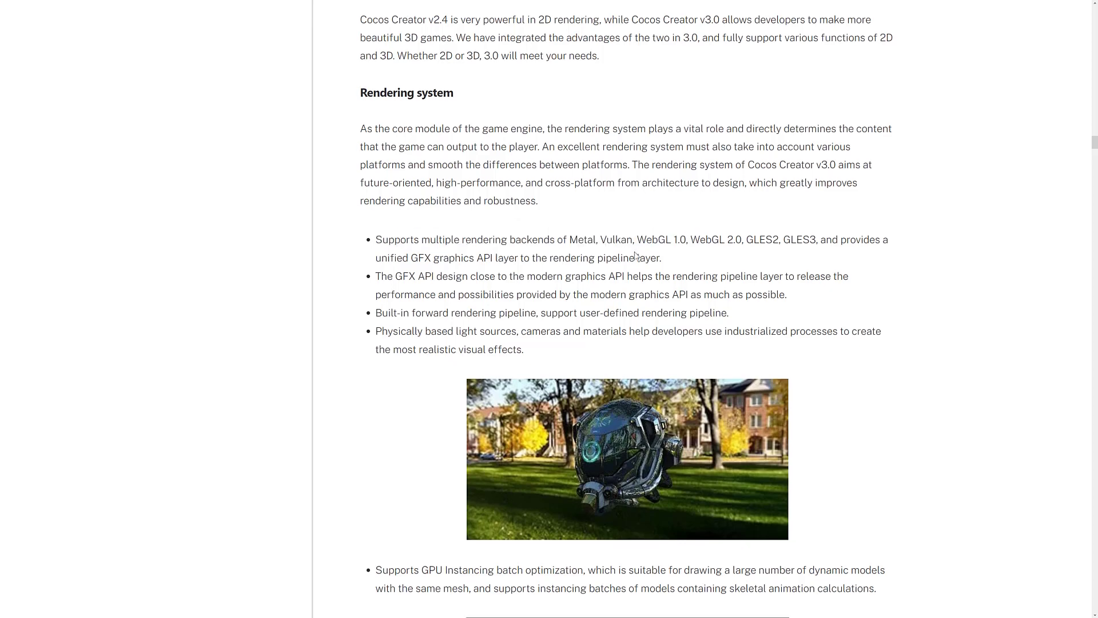
pyautogui.scroll(-1, 630, 246)
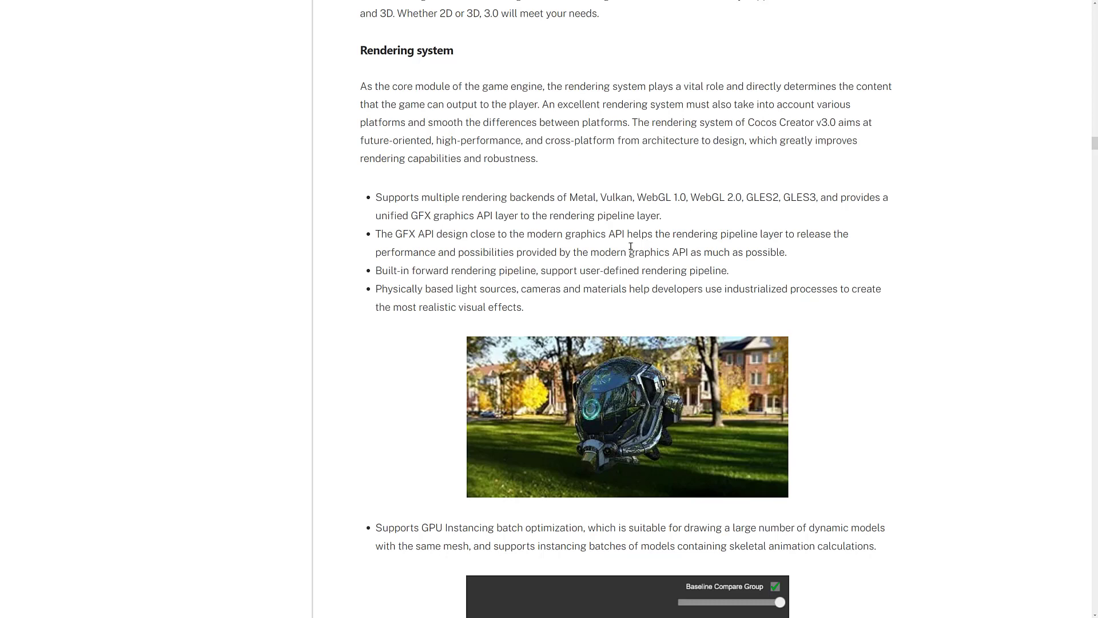
# Step: Read the rest of the Rendering system section, from physically based light sources through GPU Instancing to the global fog effect
pyautogui.scroll(-1, 537, 100)
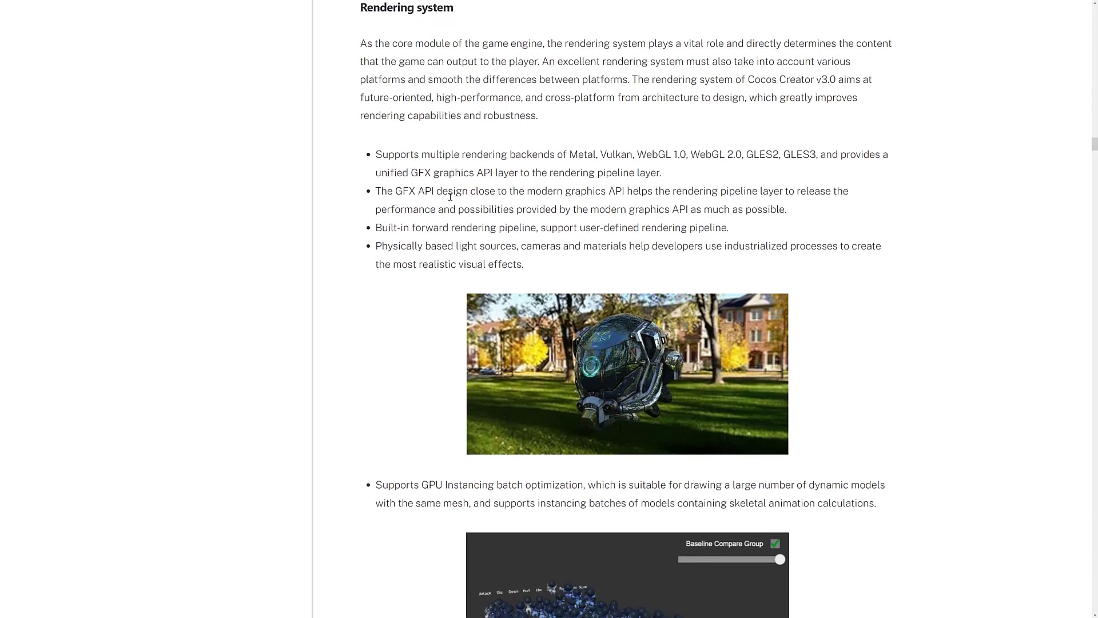
pyautogui.scroll(-1, 491, 280)
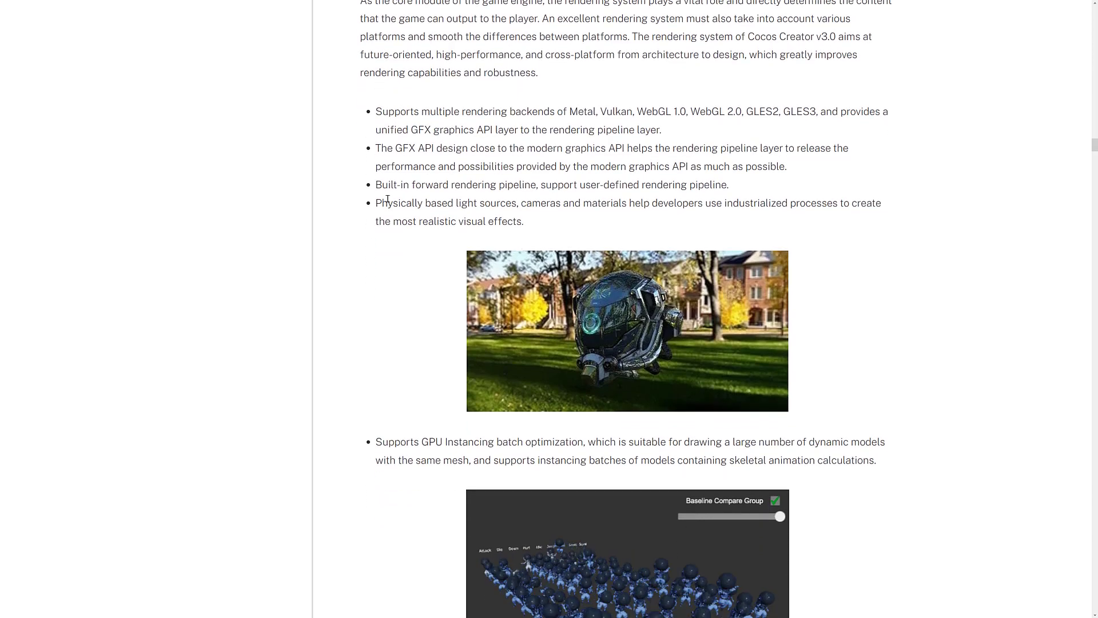
pyautogui.moveTo(516, 221); pyautogui.dragTo(830, 196)
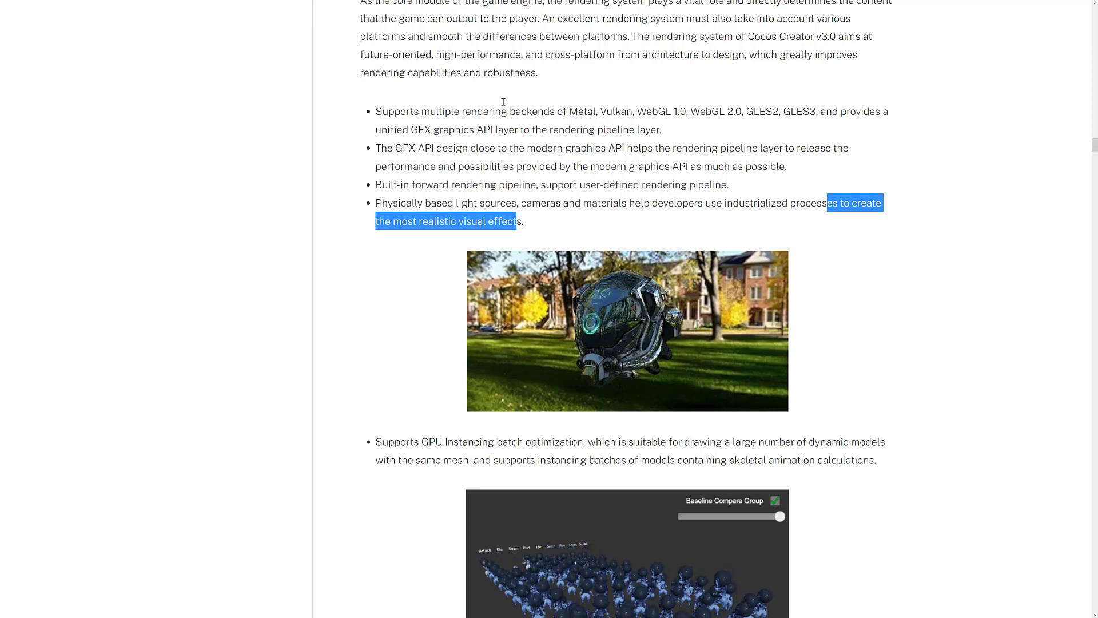
pyautogui.click(838, 232)
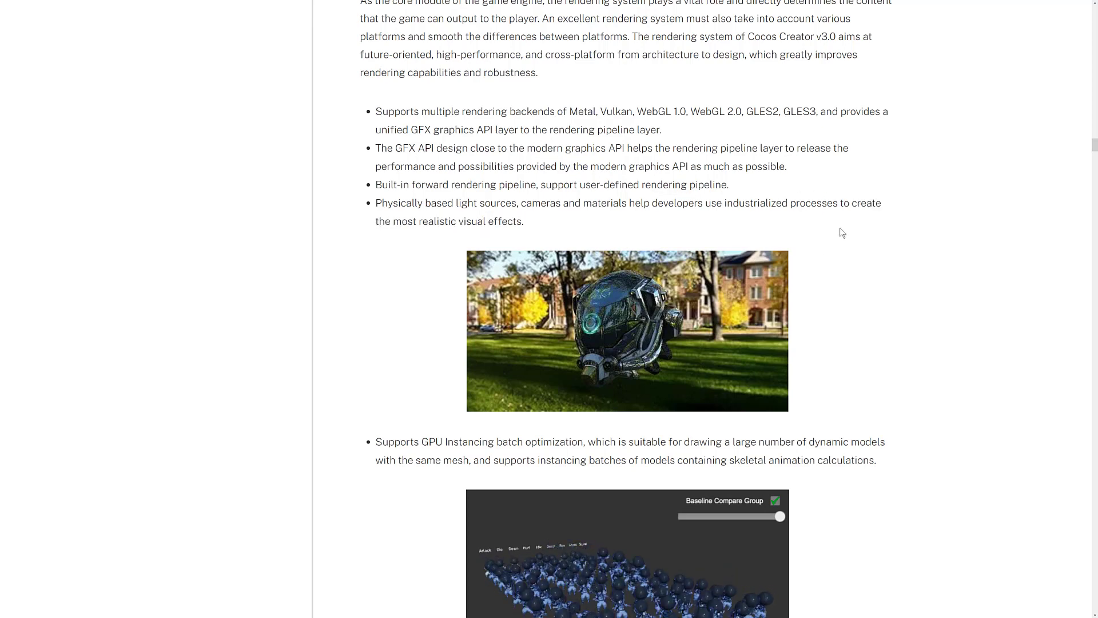
pyautogui.scroll(-3, 812, 223)
pyautogui.scroll(-3, 812, 223)
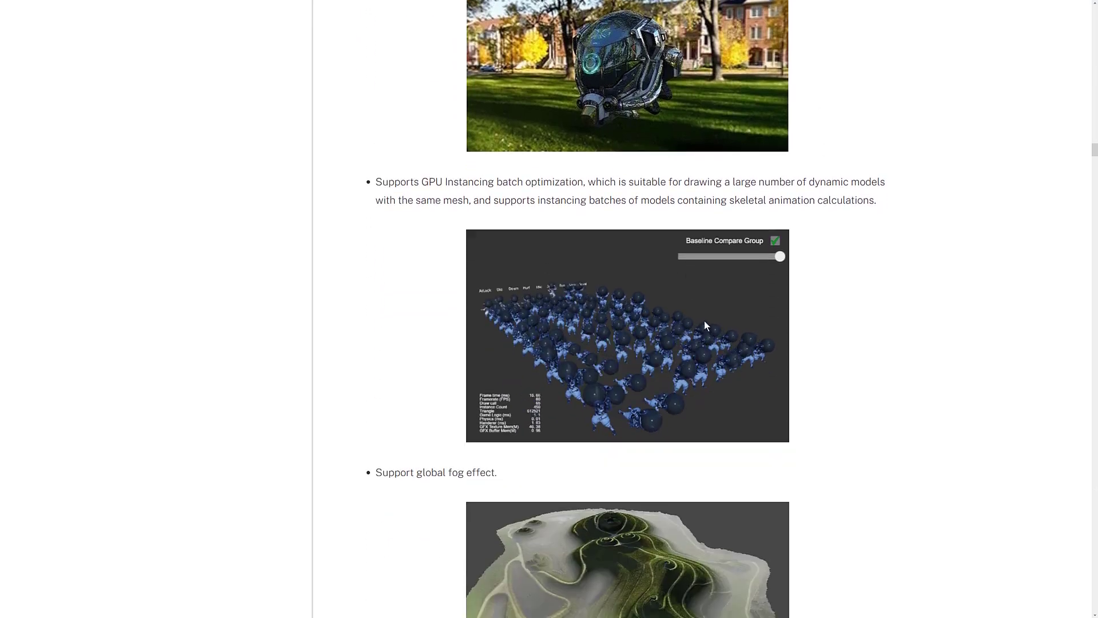
pyautogui.scroll(-5, 778, 286)
pyautogui.scroll(-8, 741, 286)
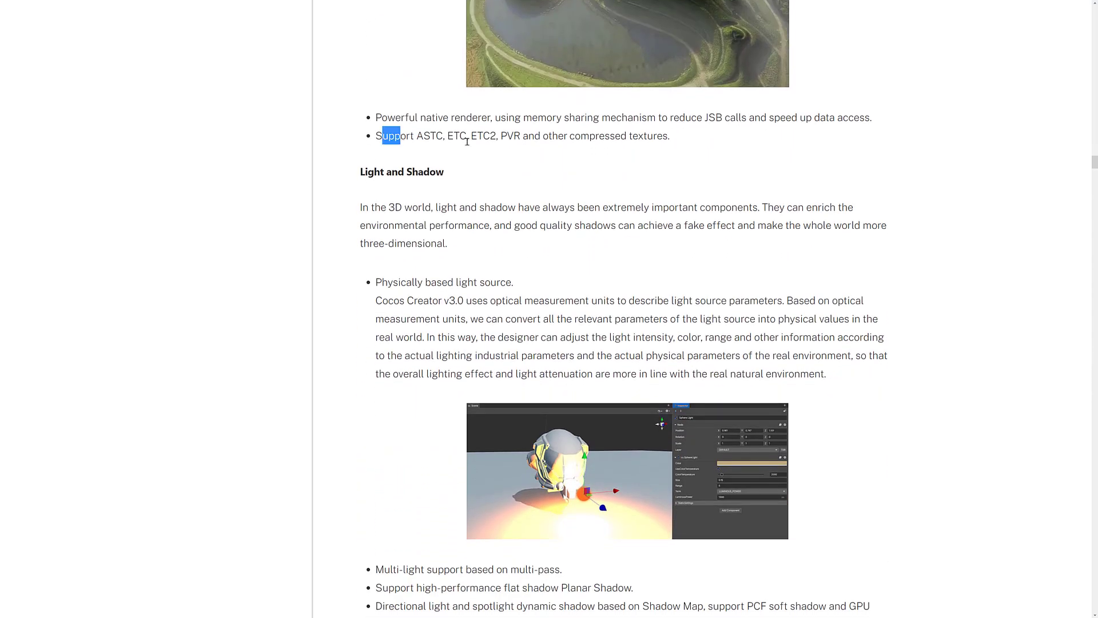
# Step: Read the compressed texture support item and the Light and Shadow section on physically based lights, Planar Shadow and Shadow Map
pyautogui.moveTo(467, 141); pyautogui.dragTo(699, 142)
pyautogui.click(611, 176)
pyautogui.scroll(-2, 610, 166)
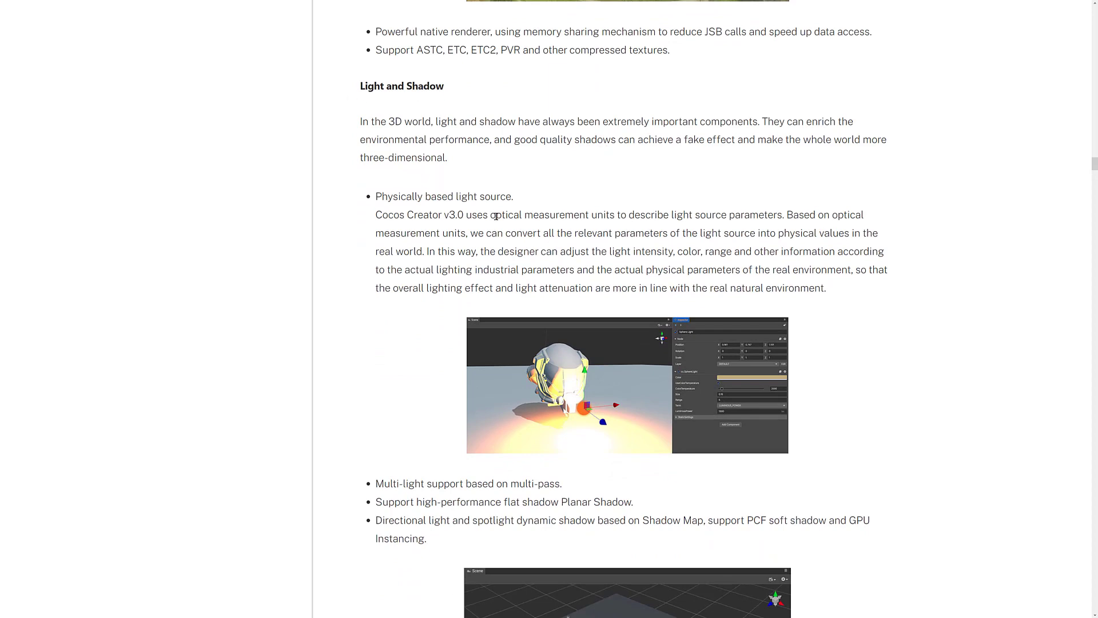
pyautogui.scroll(-5, 495, 214)
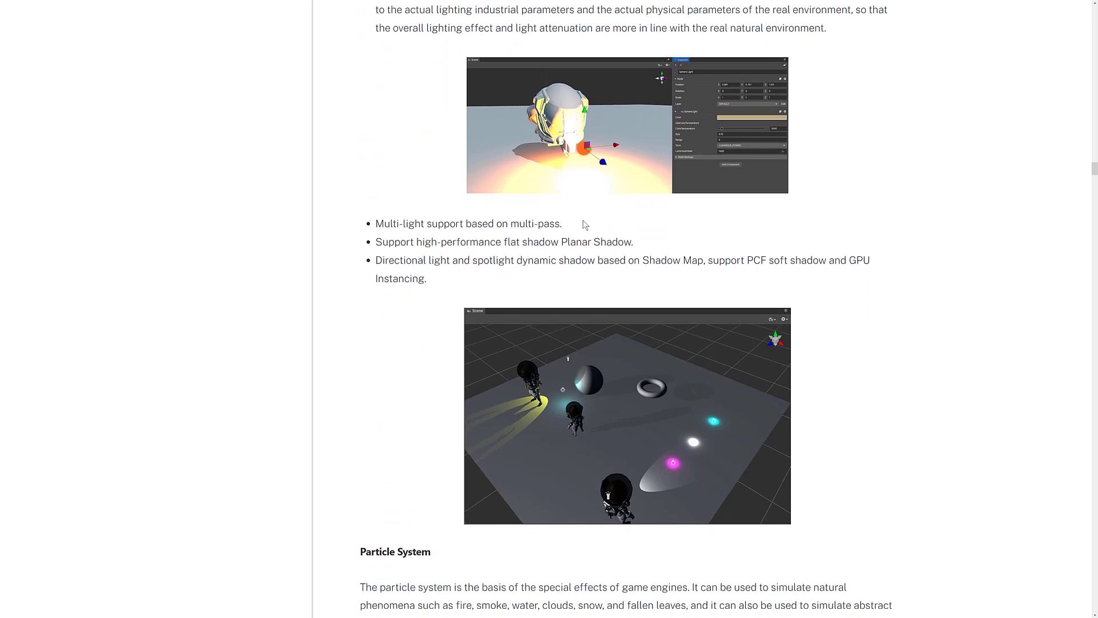
pyautogui.scroll(-1, 583, 223)
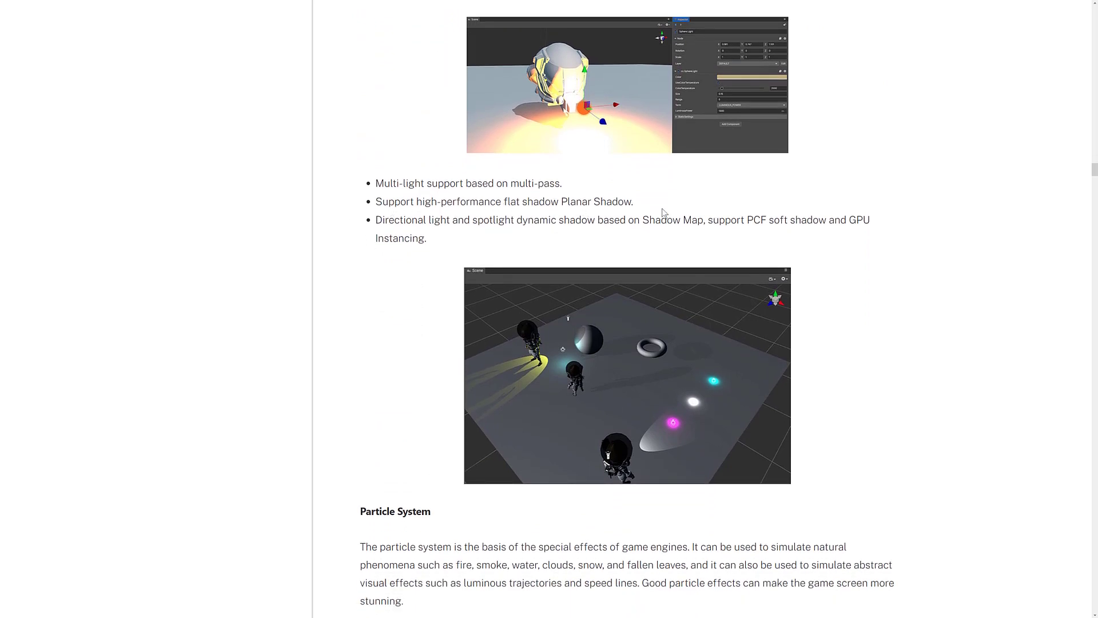
pyautogui.scroll(-1, 663, 213)
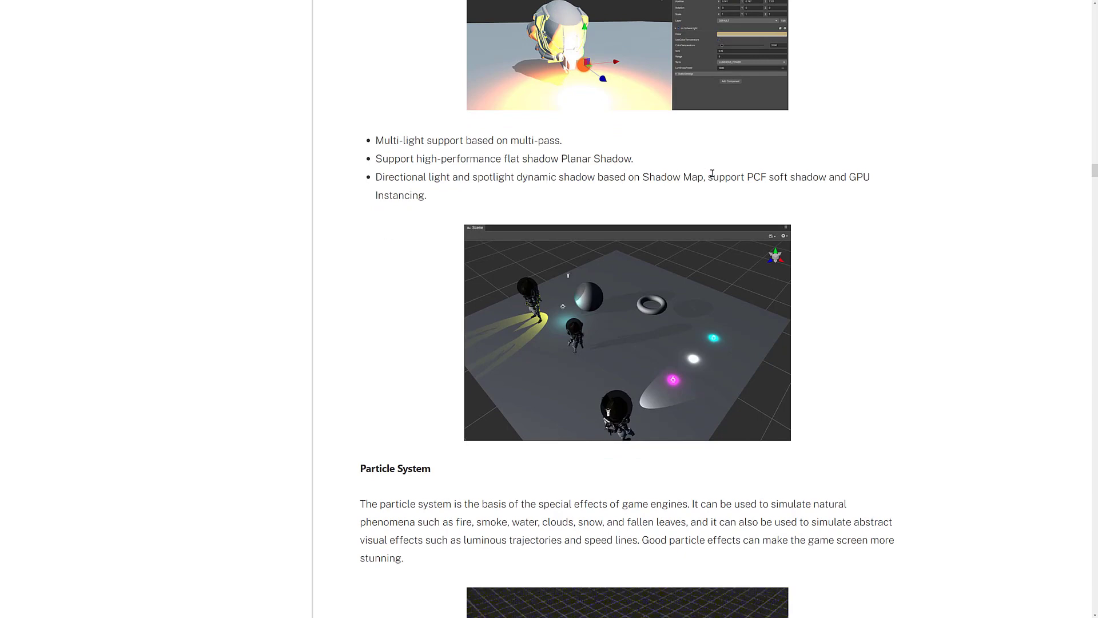
# Step: Read the Particle System section, including the module settings example and the GPU and 2D particle items
pyautogui.scroll(-6, 712, 173)
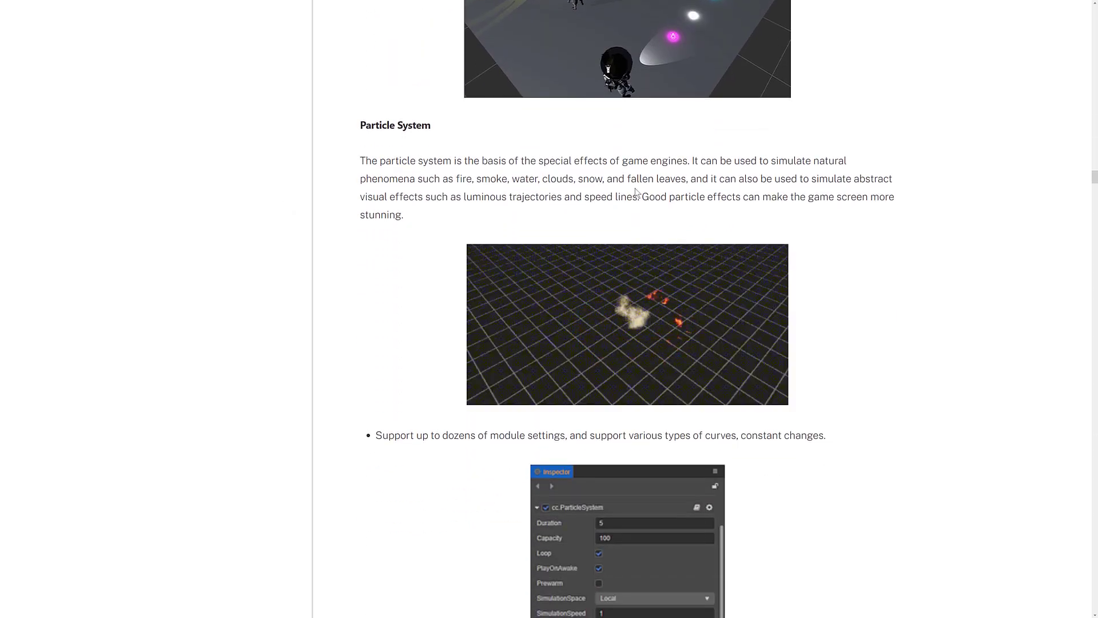
pyautogui.scroll(-6, 635, 192)
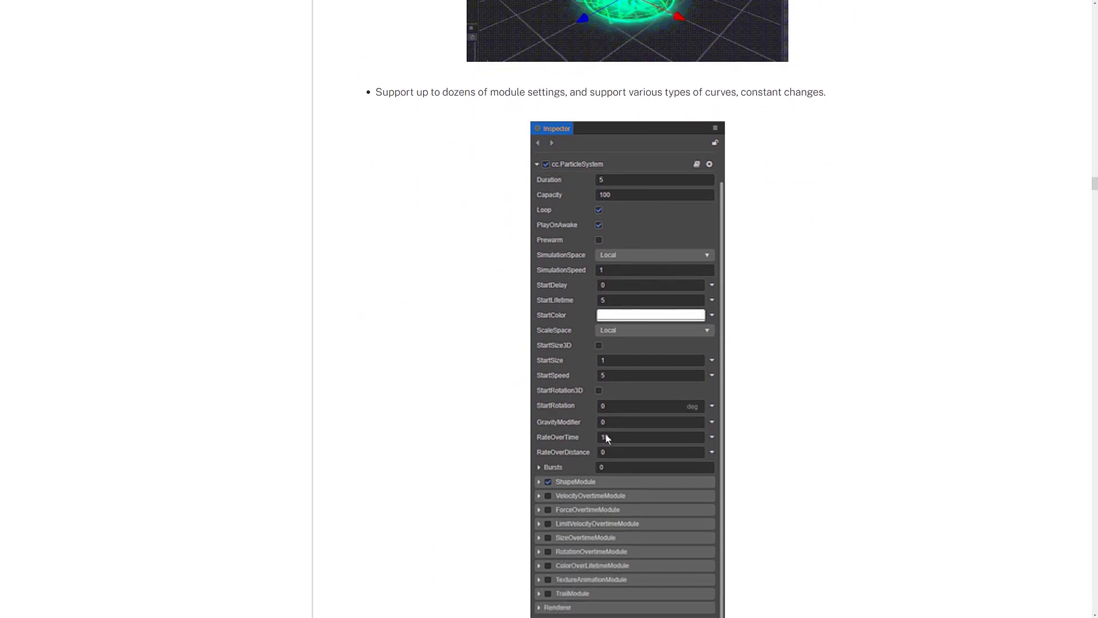
pyautogui.scroll(-12, 657, 274)
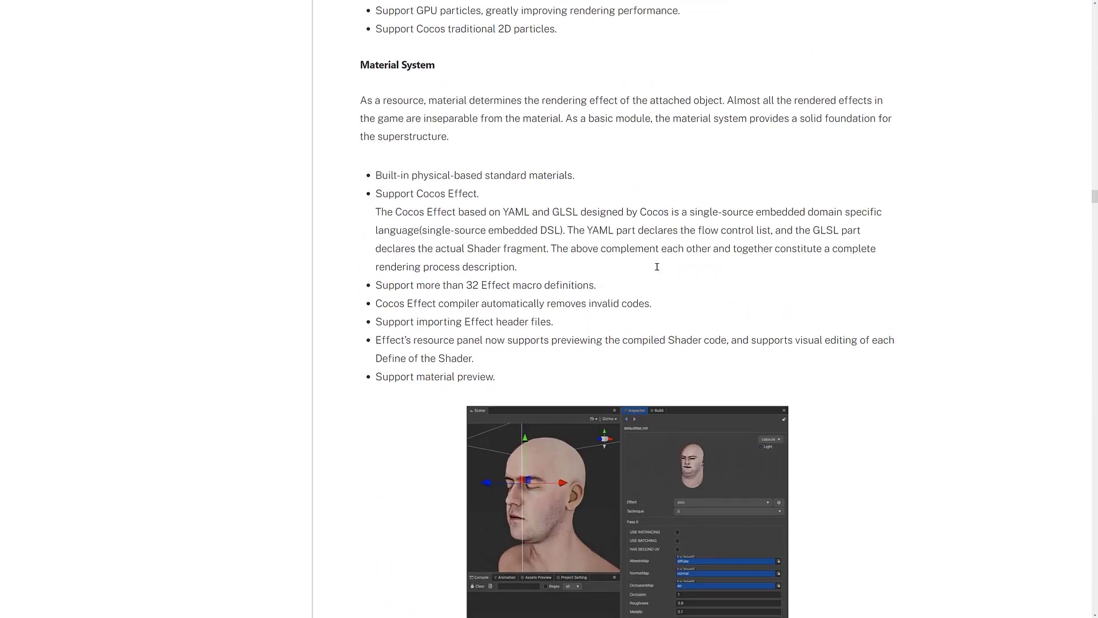
# Step: Read the Material System items on physical-based standard materials, Cocos Effect and Effect macro definitions
pyautogui.scroll(-2, 657, 266)
pyautogui.scroll(-1, 589, 200)
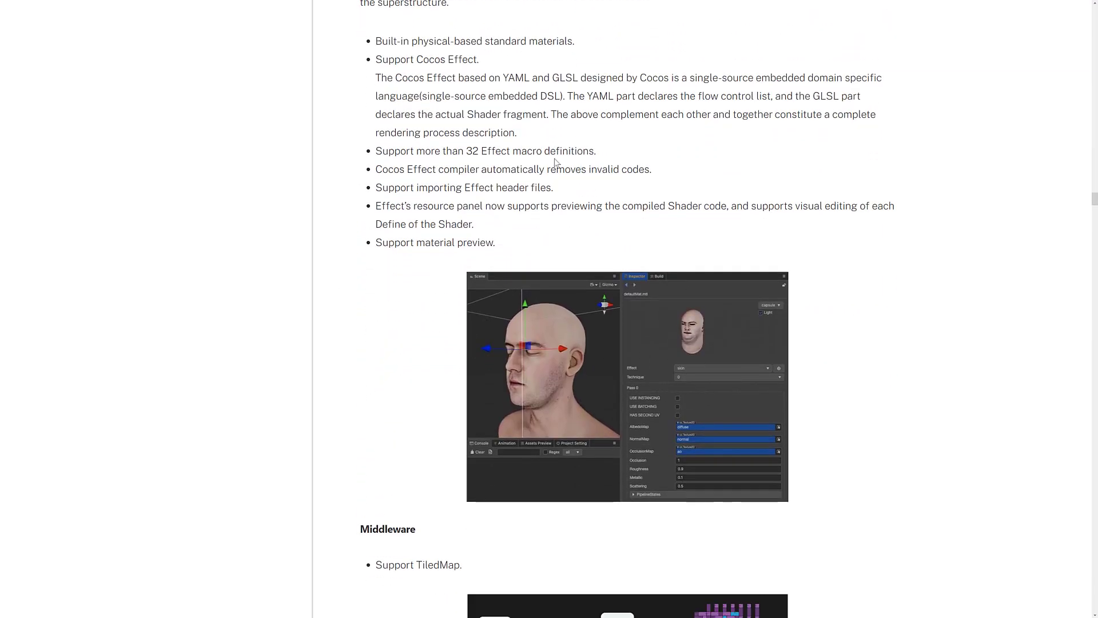
pyautogui.moveTo(418, 42); pyautogui.dragTo(584, 39)
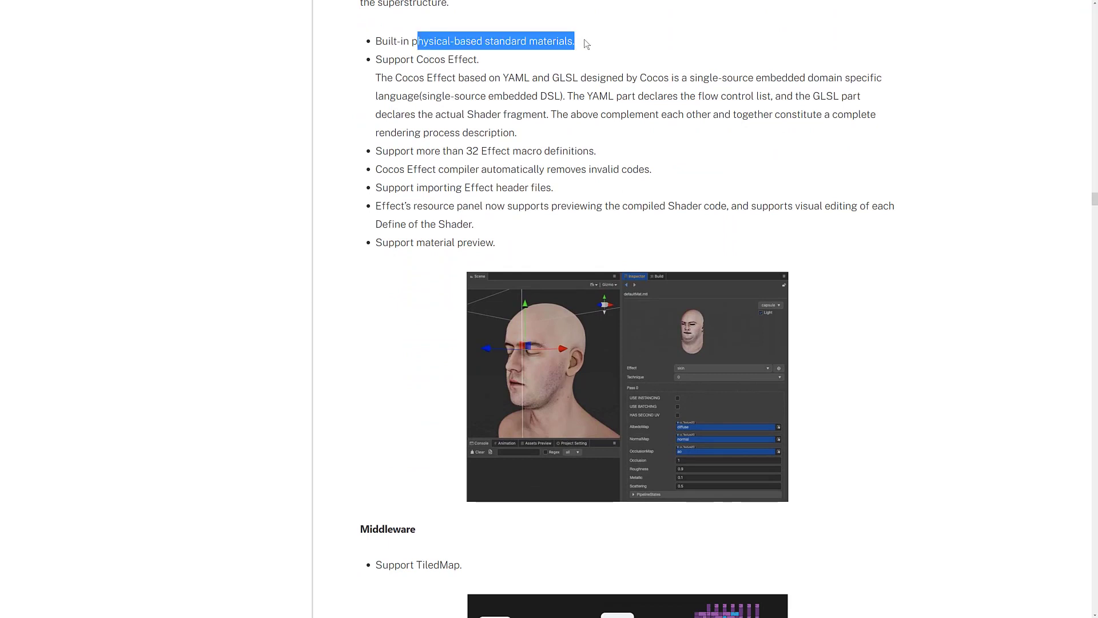
pyautogui.scroll(-1, 614, 49)
pyautogui.scroll(-3, 613, 48)
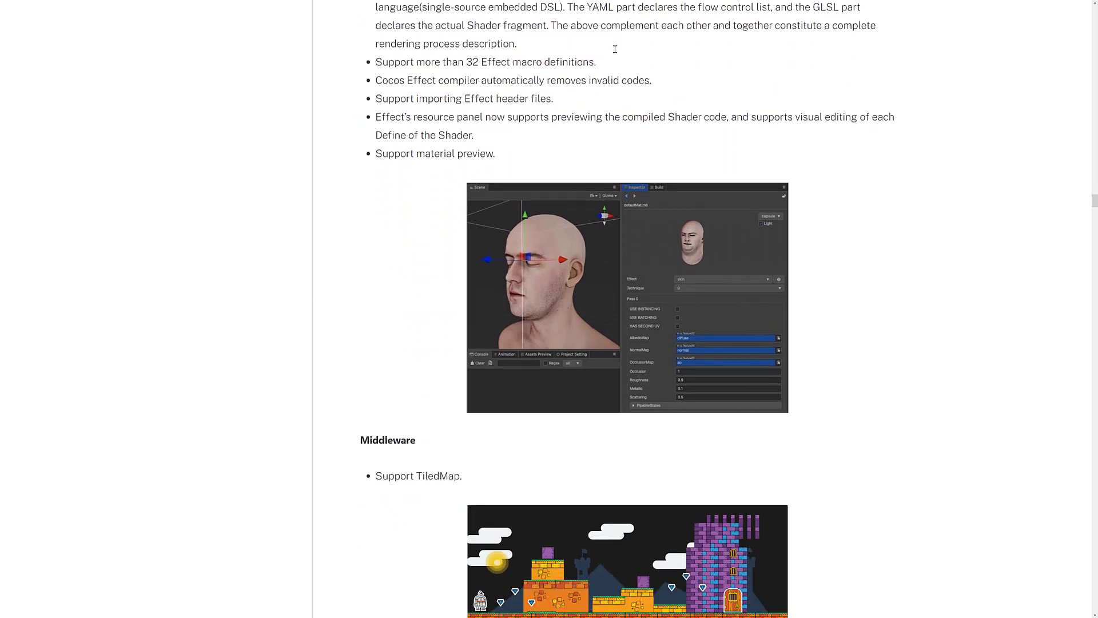
pyautogui.scroll(2, 613, 47)
pyautogui.moveTo(595, 68); pyautogui.dragTo(565, 68)
pyautogui.click(424, 96)
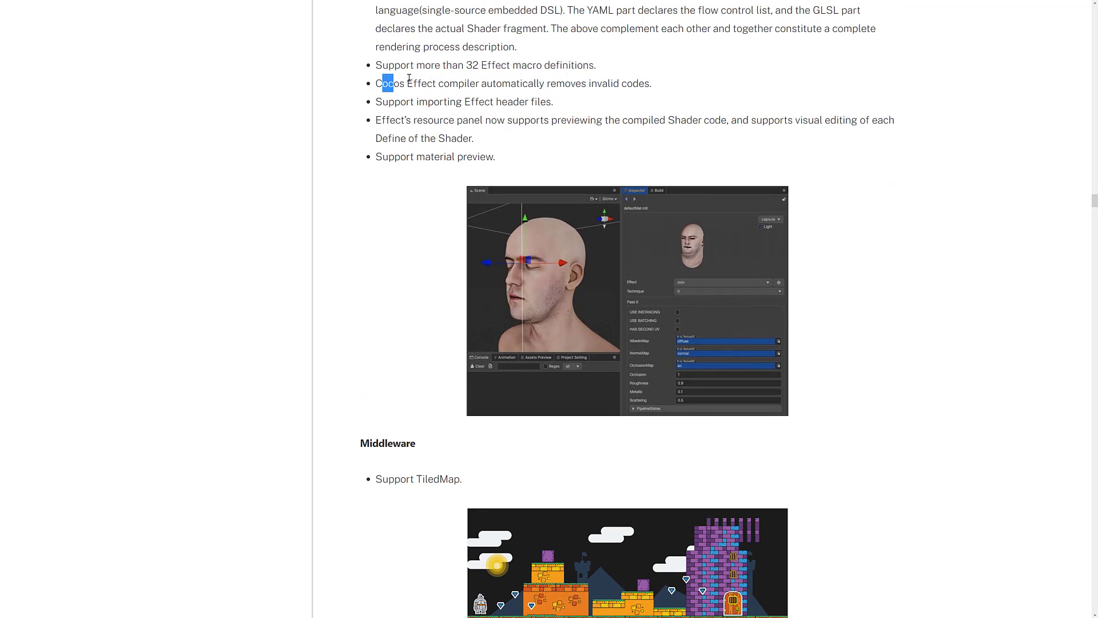
# Step: Read the remaining Material System items on the Effect compiler, header files, compiled Shader code preview and material preview
pyautogui.moveTo(409, 78); pyautogui.dragTo(671, 92)
pyautogui.click(636, 100)
pyautogui.scroll(3, 642, 92)
pyautogui.scroll(-1, 652, 118)
pyautogui.scroll(-1, 408, 114)
pyautogui.moveTo(405, 121); pyautogui.dragTo(913, 134)
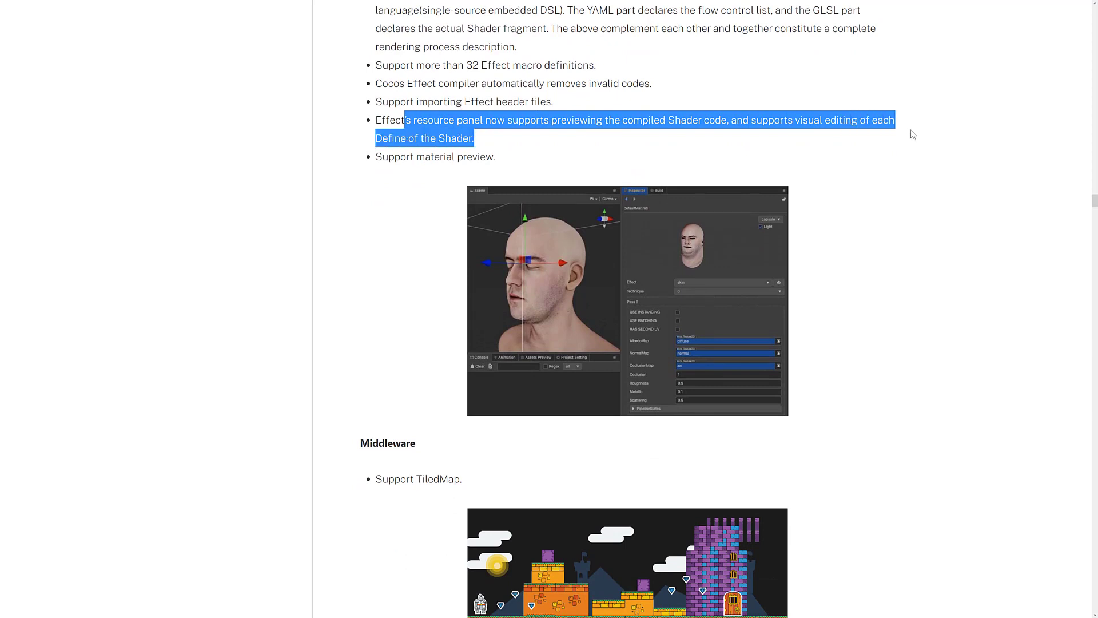
pyautogui.click(913, 133)
pyautogui.scroll(-3, 856, 196)
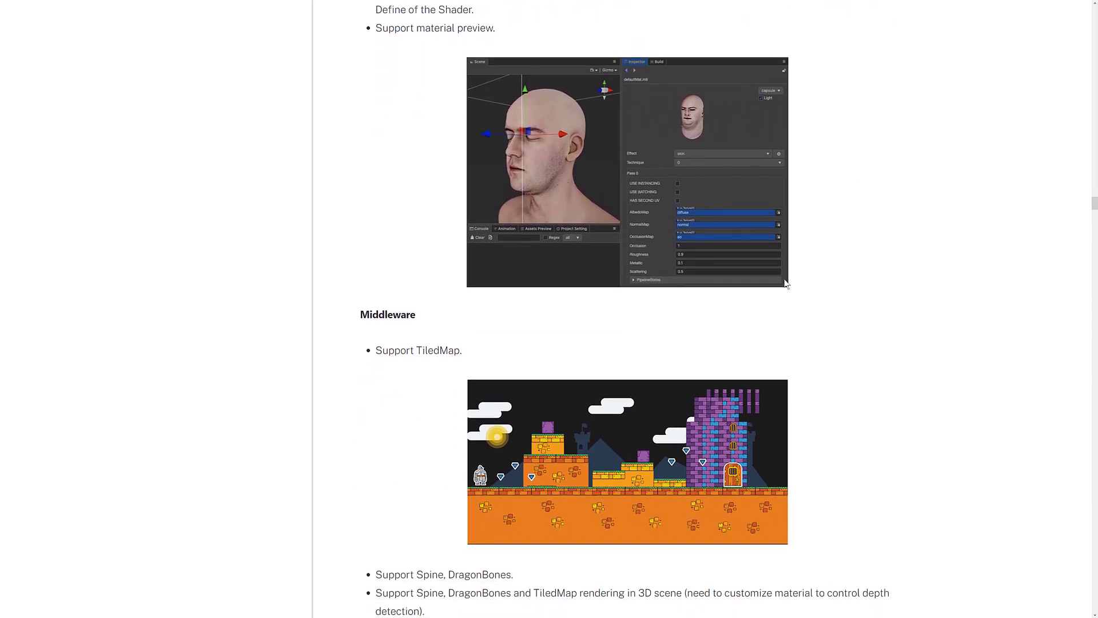
# Step: Read the Middleware section on TiledMap, Spine and DragonBones support and their rendering in 3D scenes
pyautogui.scroll(-5, 786, 283)
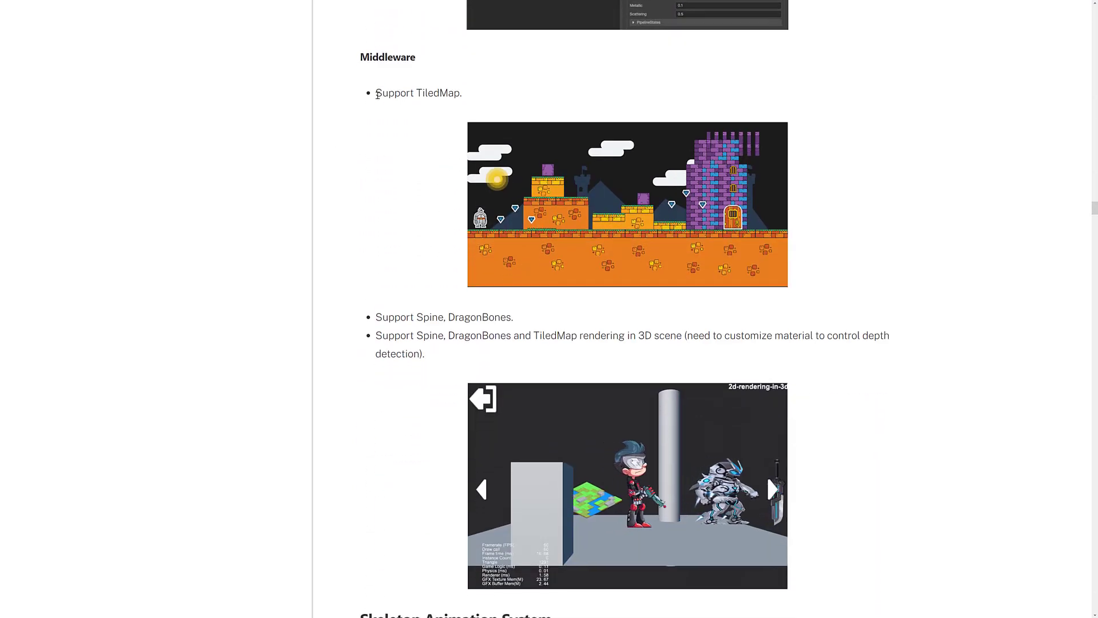
pyautogui.moveTo(378, 94); pyautogui.dragTo(526, 103)
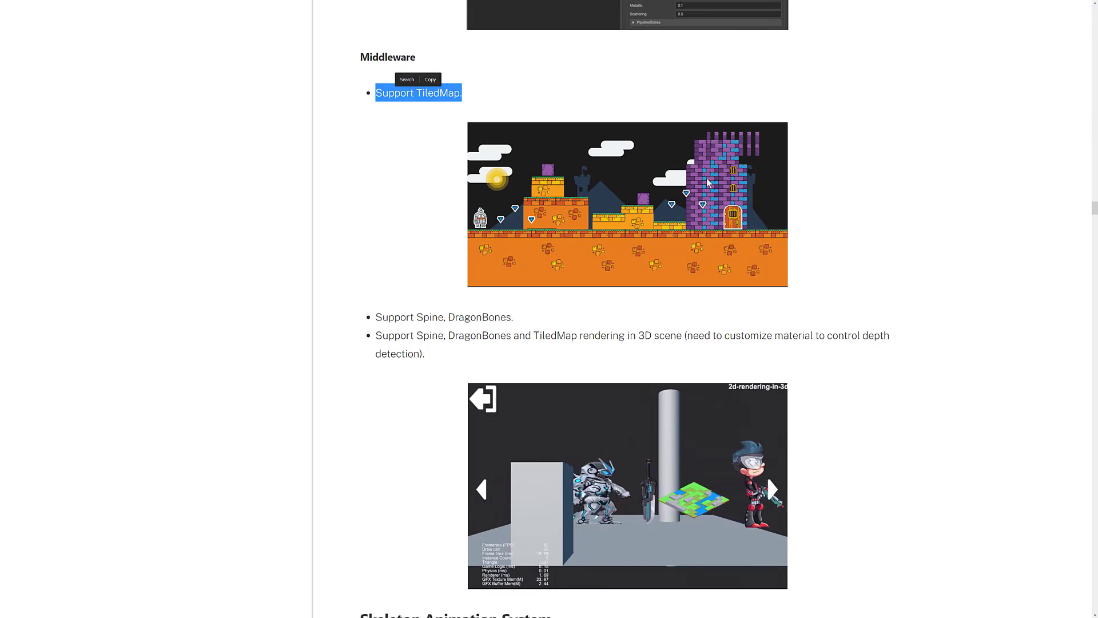
pyautogui.scroll(-1, 709, 182)
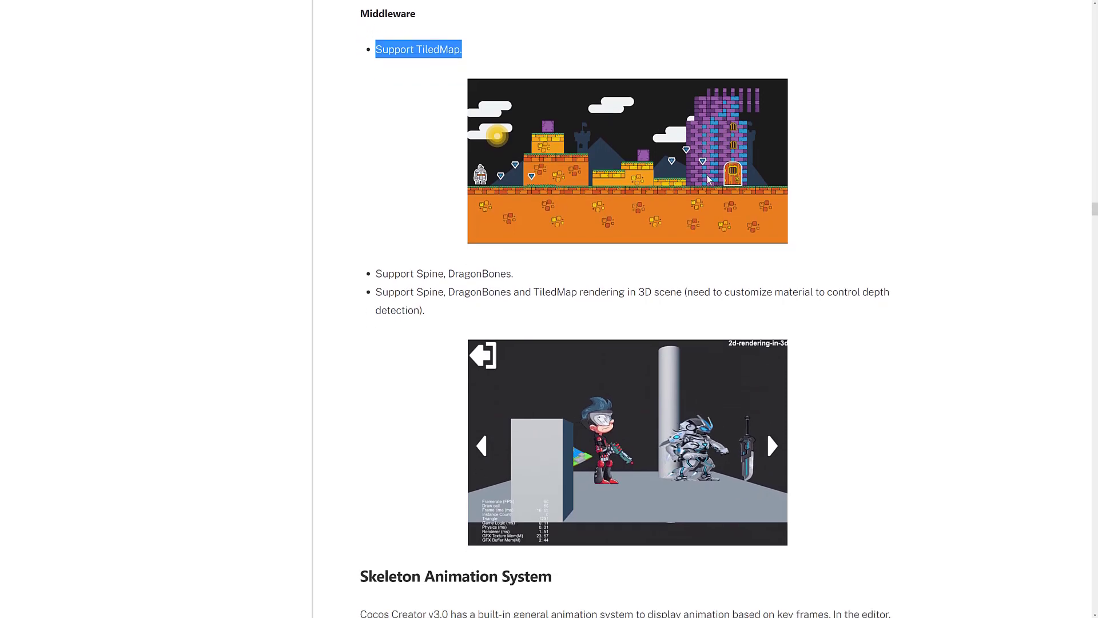
pyautogui.scroll(-1, 709, 182)
pyautogui.scroll(-2, 549, 218)
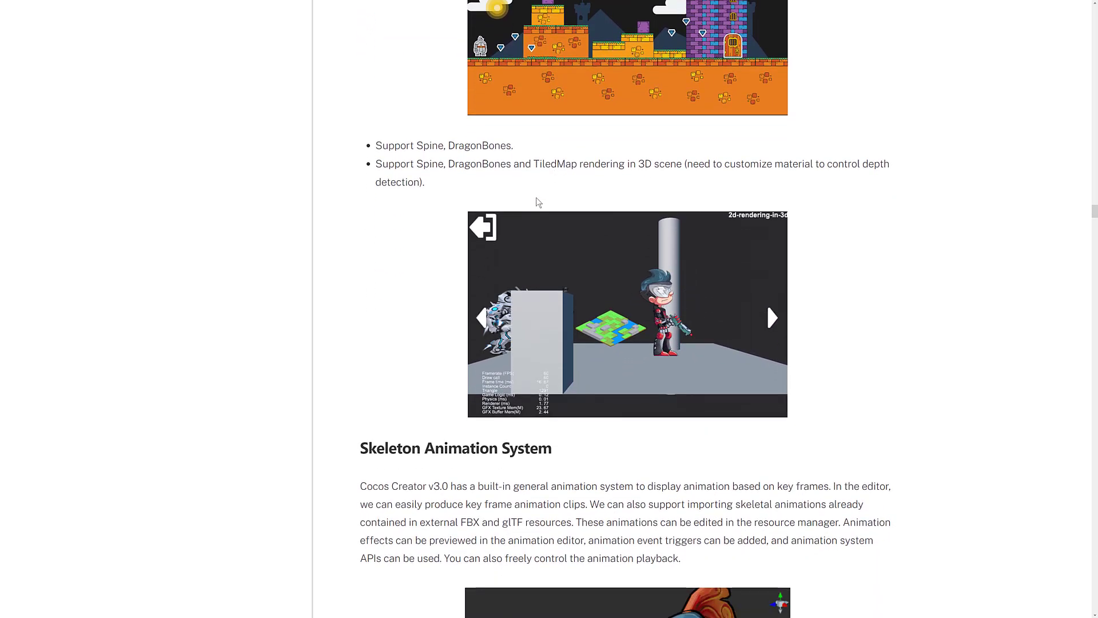
# Step: Read the Skeleton Animation System section, highlighting the FBX and glTF import formats
pyautogui.scroll(-9, 538, 202)
pyautogui.scroll(-1, 673, 305)
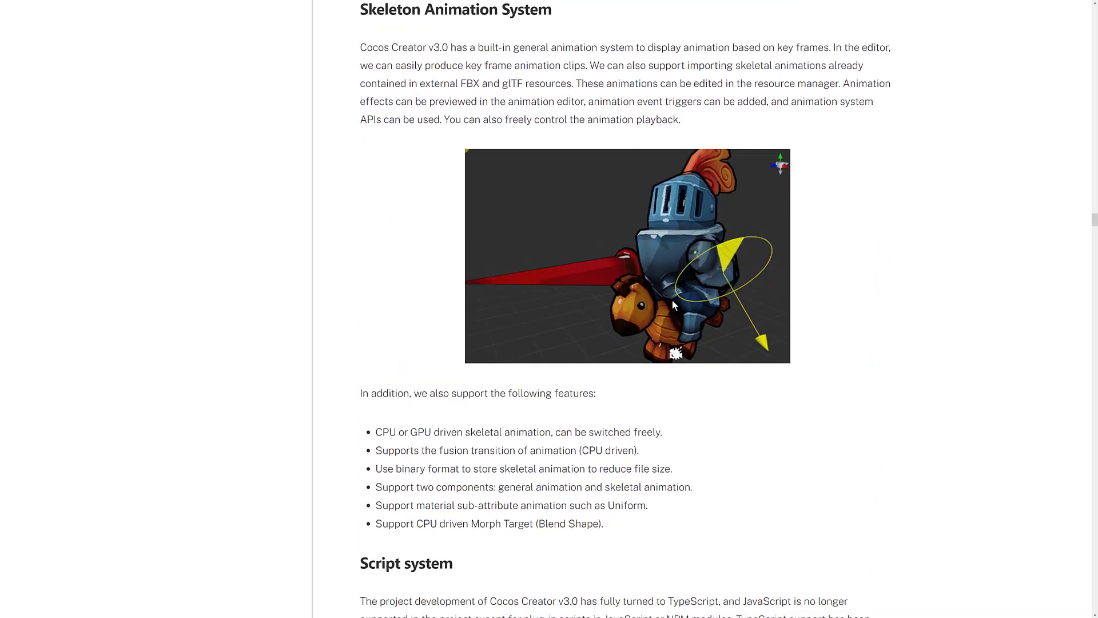
pyautogui.scroll(-1, 673, 305)
pyautogui.scroll(-2, 666, 229)
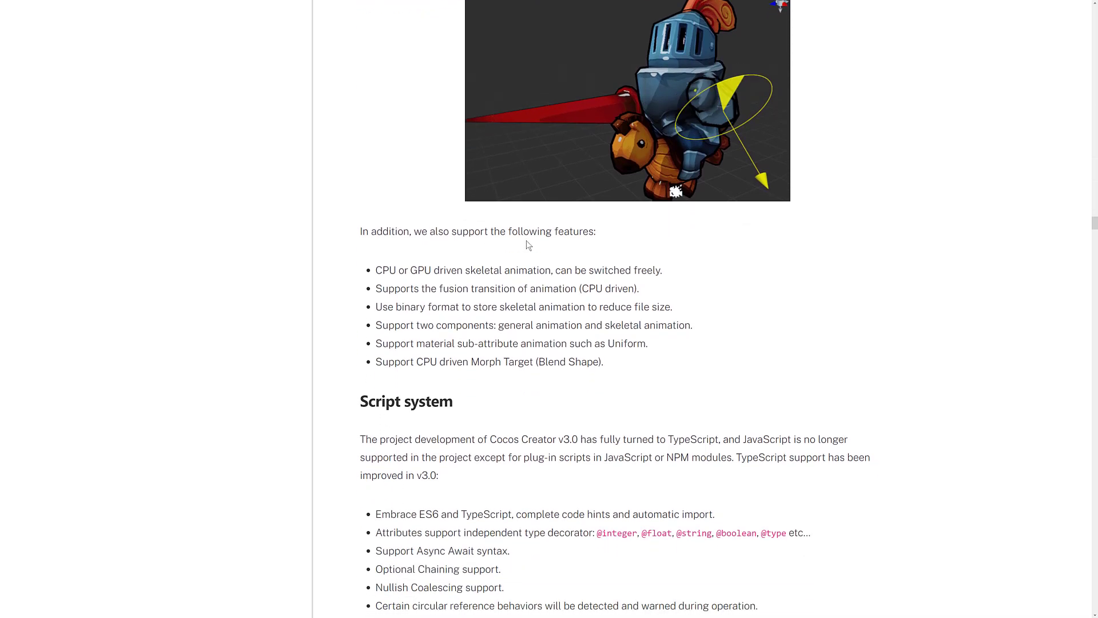
pyautogui.scroll(4, 529, 245)
pyautogui.doubleClick(471, 93)
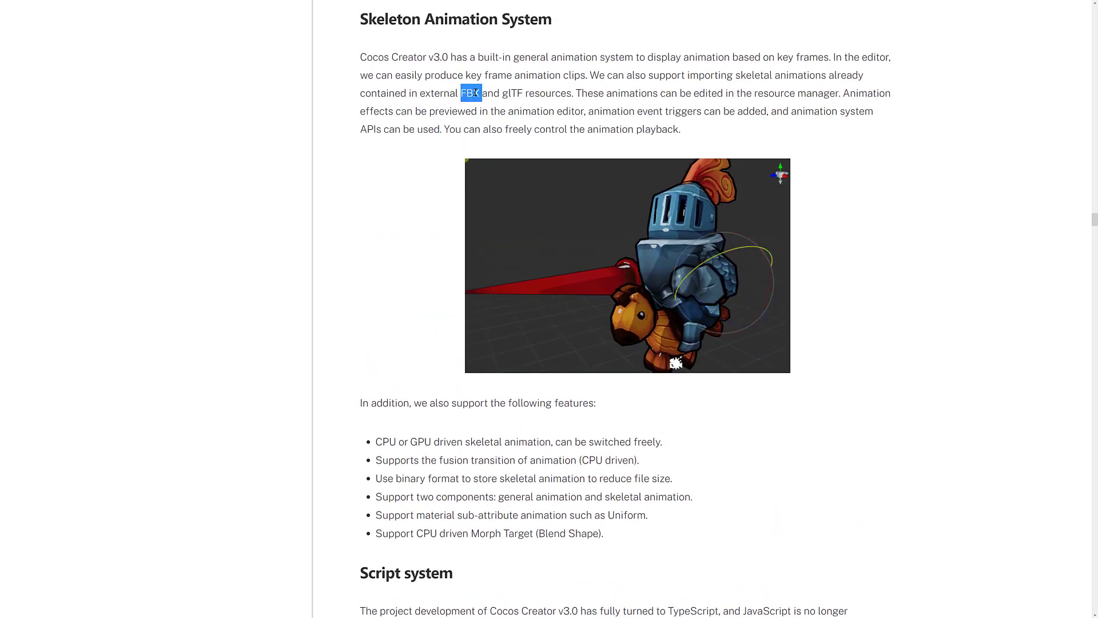
pyautogui.doubleClick(513, 93)
pyautogui.scroll(-1, 886, 163)
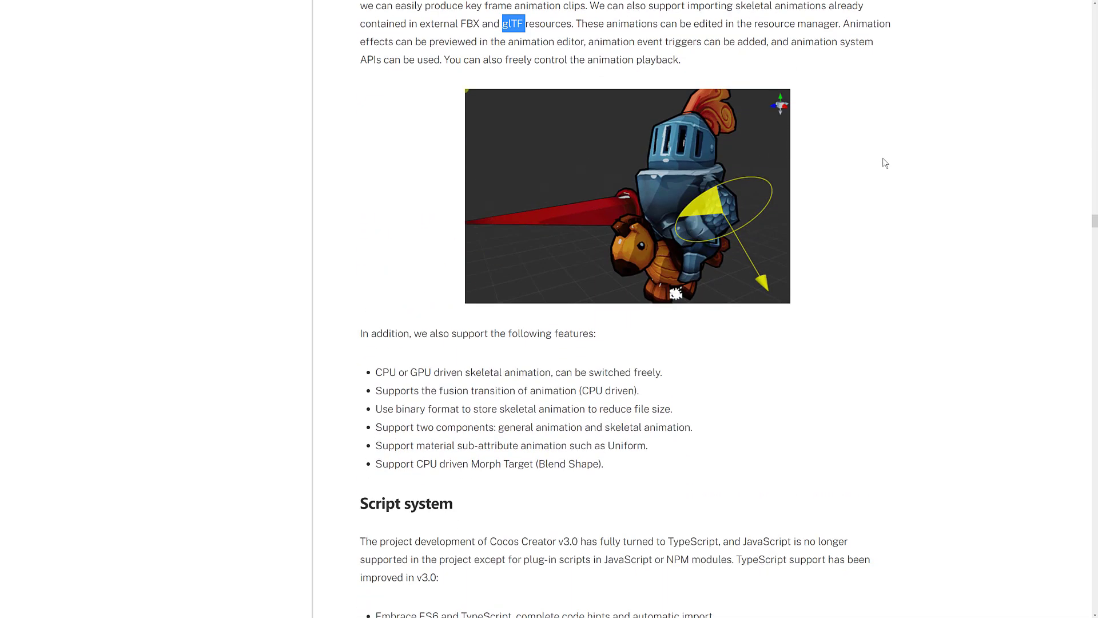
# Step: Read the Script system section, highlighting the move to TypeScript and the ES6 support item
pyautogui.scroll(-4, 873, 235)
pyautogui.scroll(-3, 568, 272)
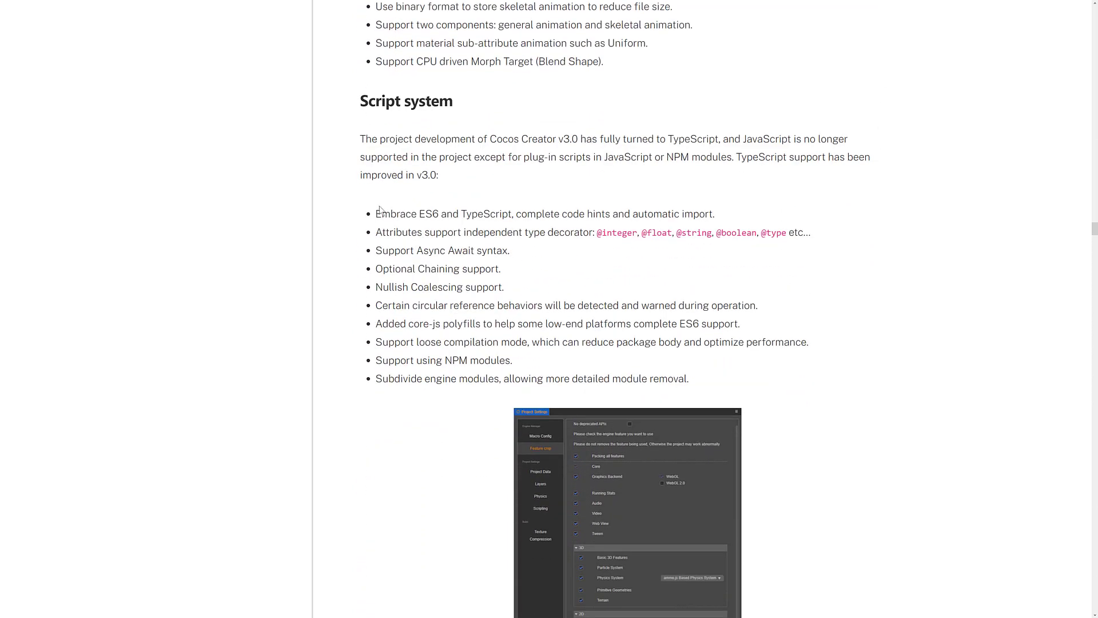
pyautogui.moveTo(375, 220); pyautogui.dragTo(734, 215)
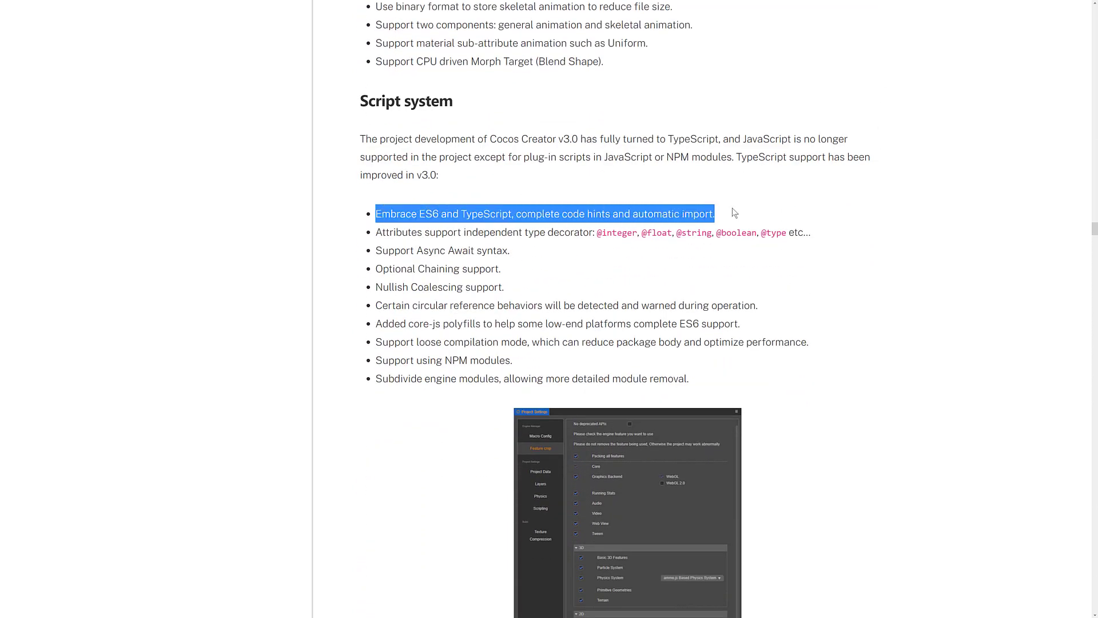
pyautogui.click(734, 215)
pyautogui.doubleClick(423, 213)
pyautogui.click(575, 139)
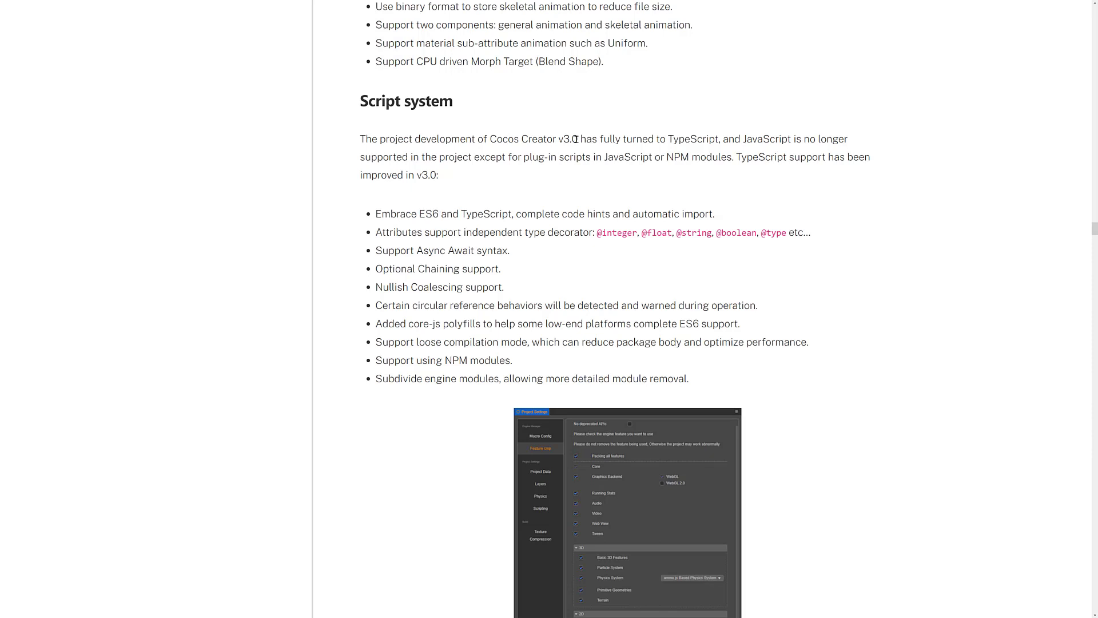
pyautogui.moveTo(485, 137); pyautogui.dragTo(678, 194)
pyautogui.click(678, 193)
pyautogui.doubleClick(434, 213)
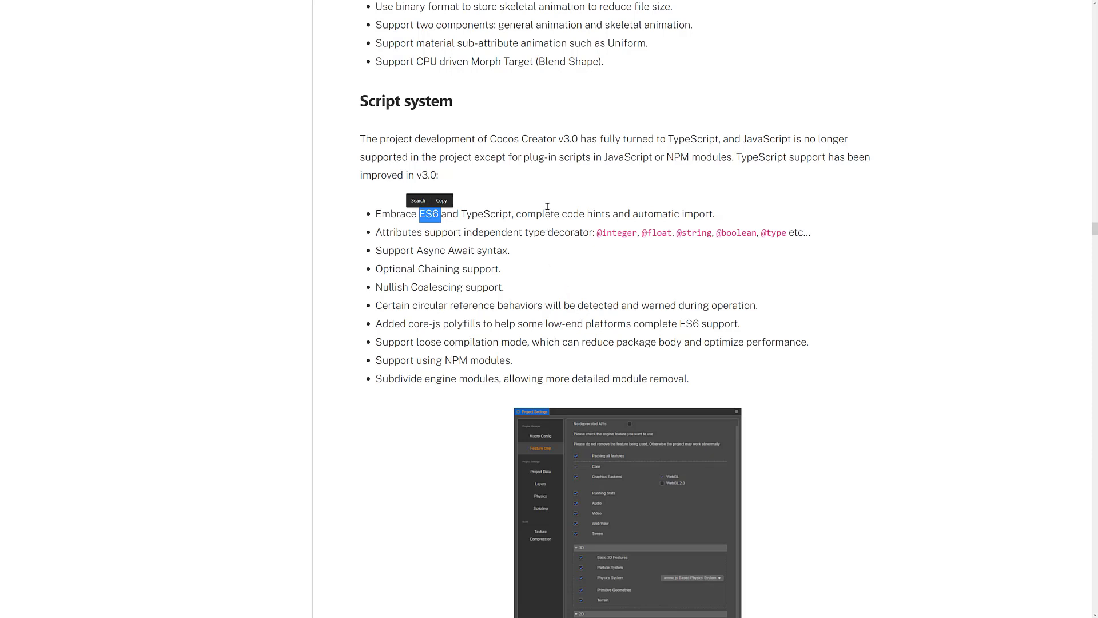
pyautogui.click(578, 321)
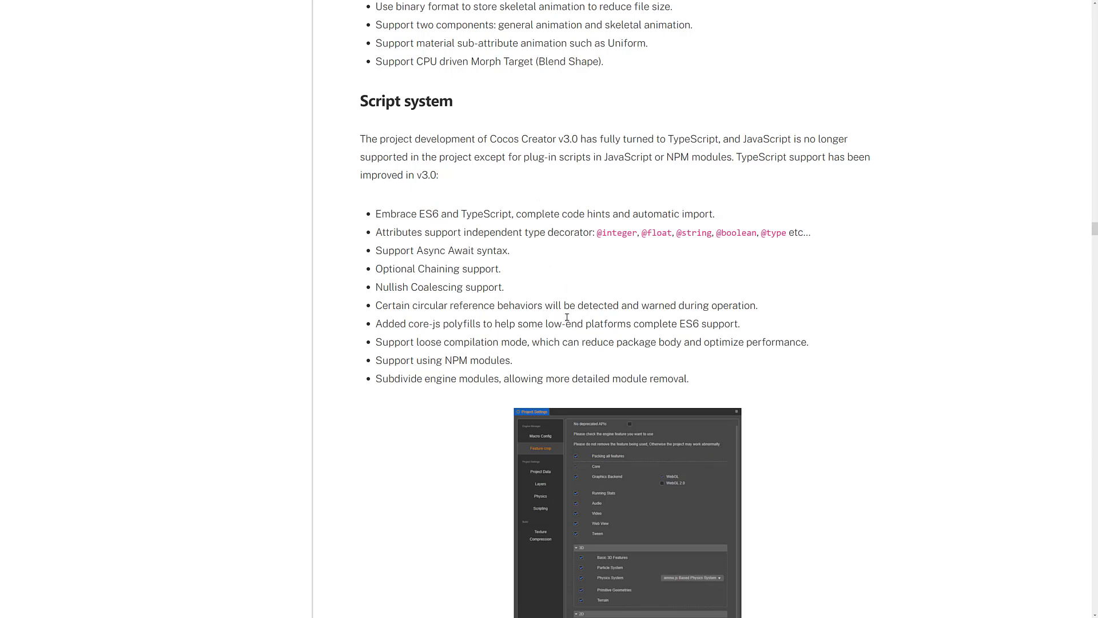
pyautogui.scroll(-3, 569, 311)
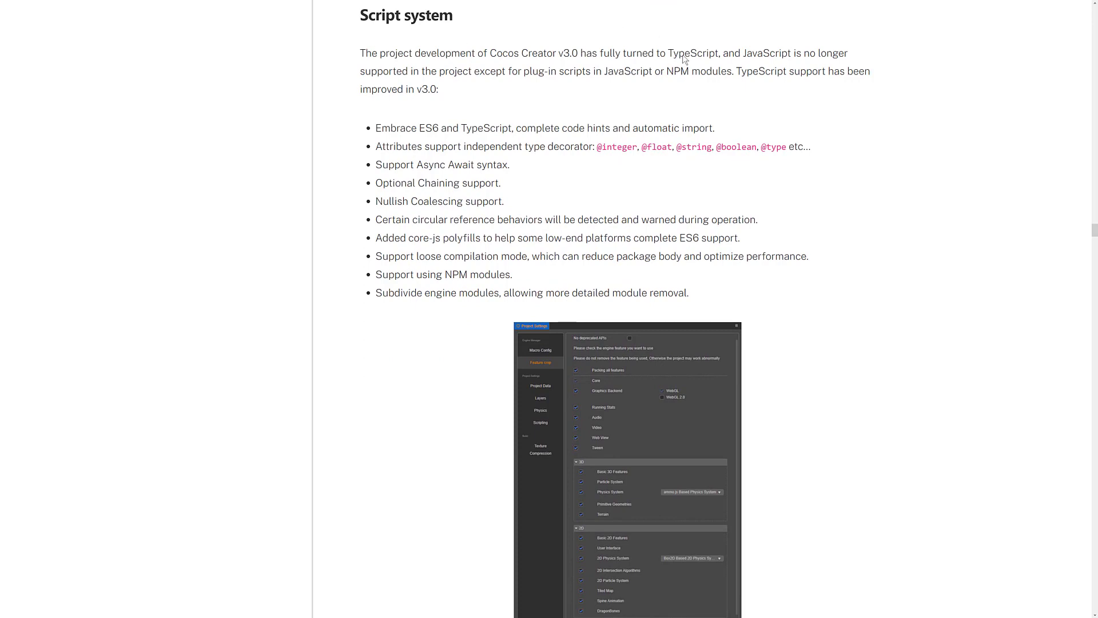
# Step: Read the UI system section on 2D components, static batching and dynamic image combining, and switch to Cocos Creator
pyautogui.scroll(-7, 738, 132)
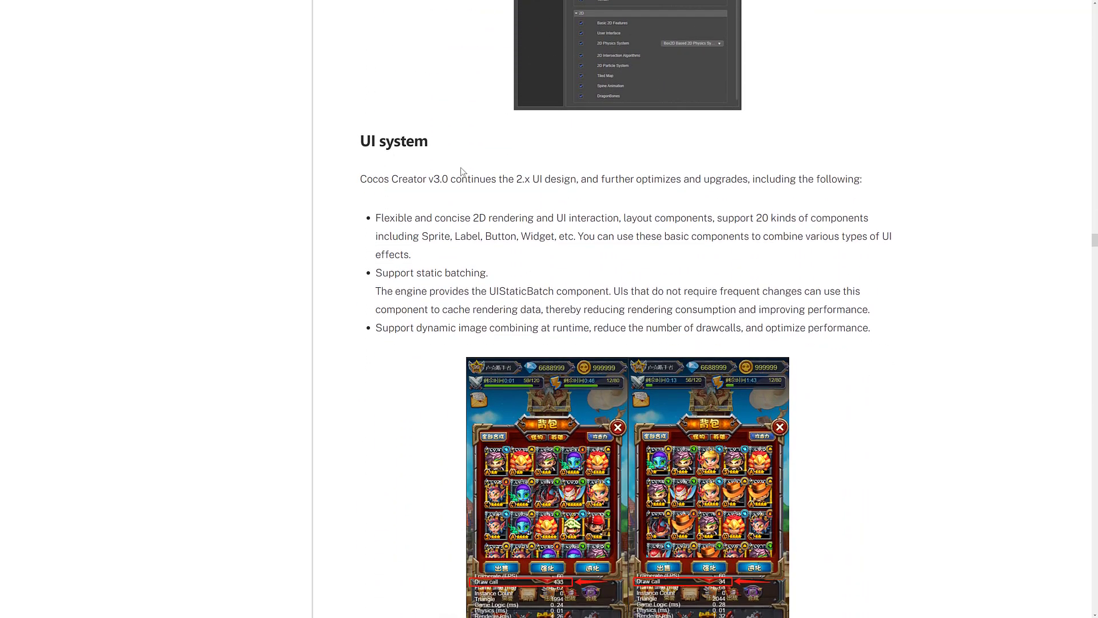
pyautogui.scroll(-2, 641, 205)
pyautogui.hotkey('alt', 'Tab')
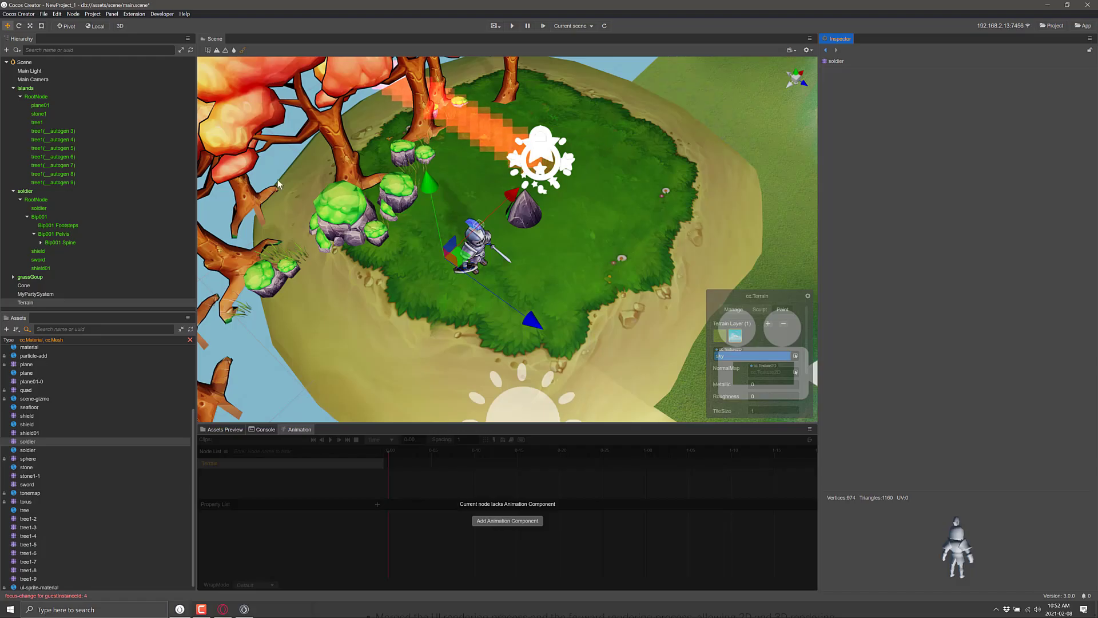
# Step: Look over the node creation options, and read the UI system items on DynamicAtlas and mixed 2D and 3D rendering in the release notes
pyautogui.click(74, 14)
pyautogui.moveTo(100, 90)
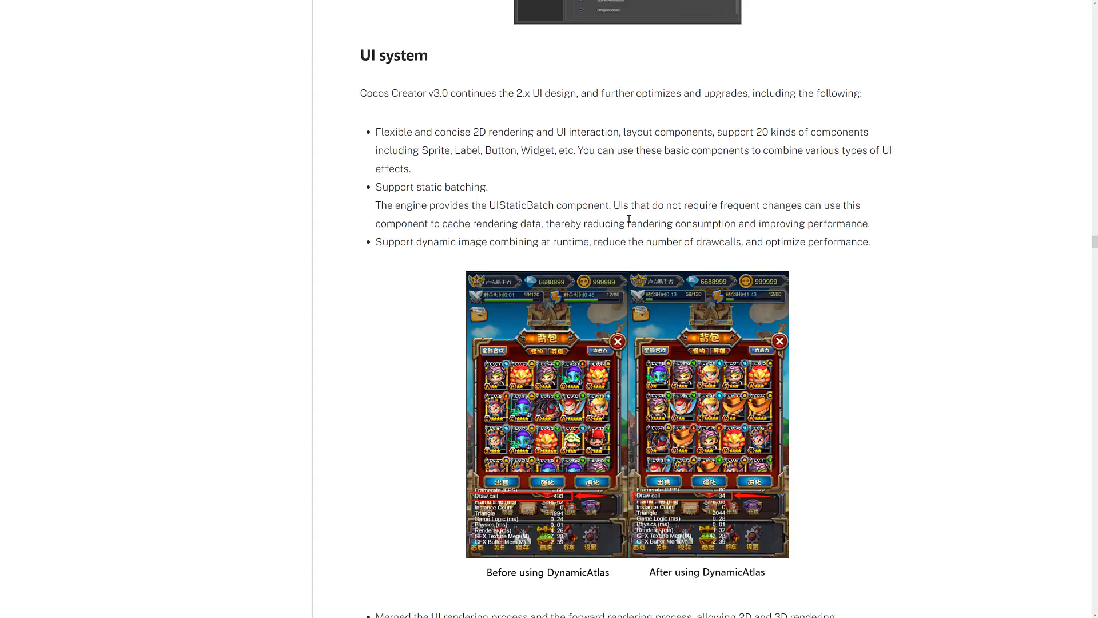
pyautogui.scroll(-1, 629, 219)
pyautogui.scroll(-2, 629, 219)
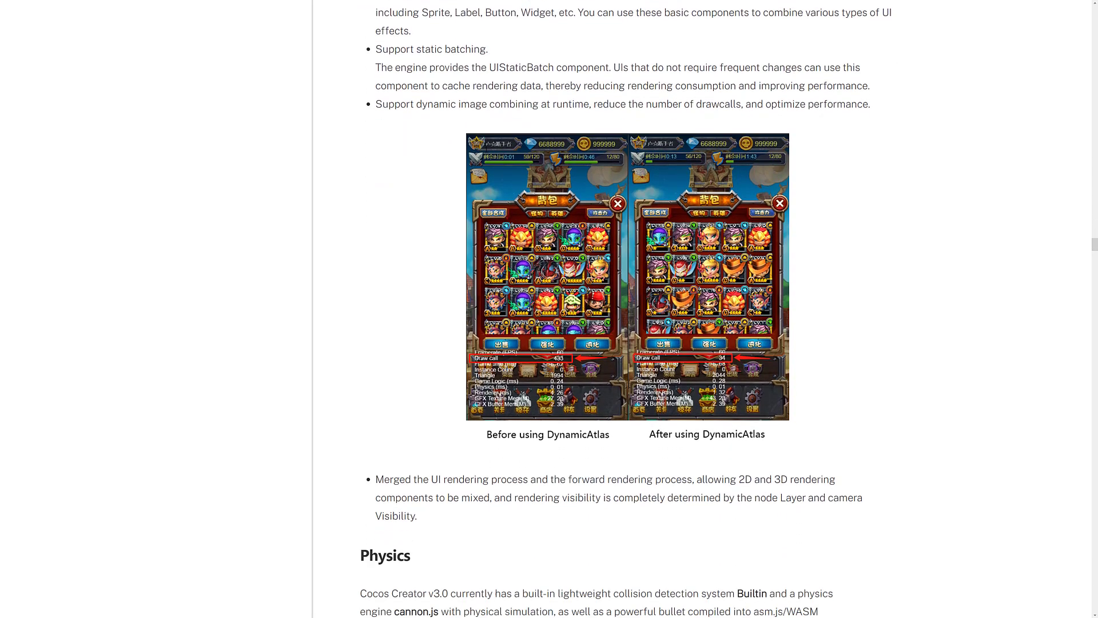
# Step: Read the Physics section on the Builtin, cannon.js and ammo.js backends, collision bodies and constraint components
pyautogui.scroll(-7, 528, 225)
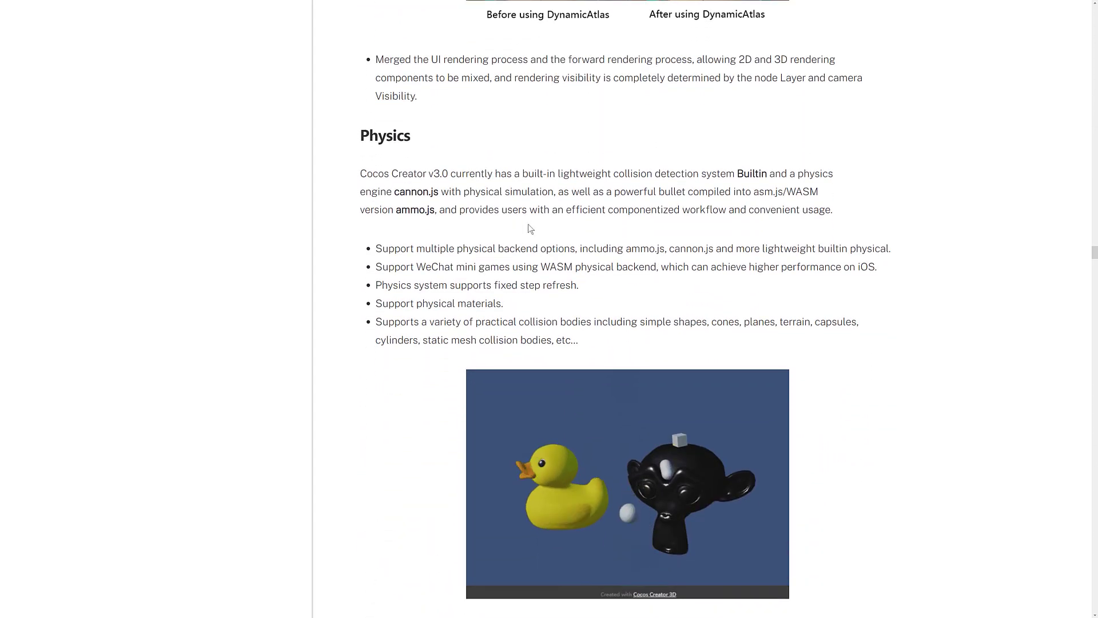
pyautogui.scroll(-1, 528, 224)
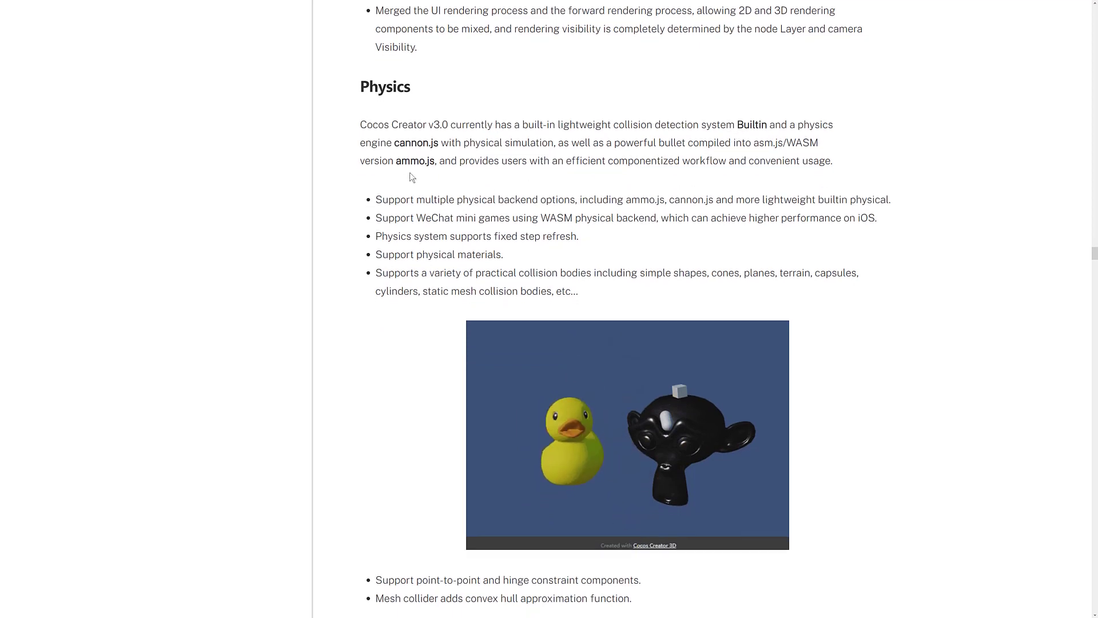
pyautogui.scroll(-1, 410, 177)
pyautogui.scroll(-9, 960, 130)
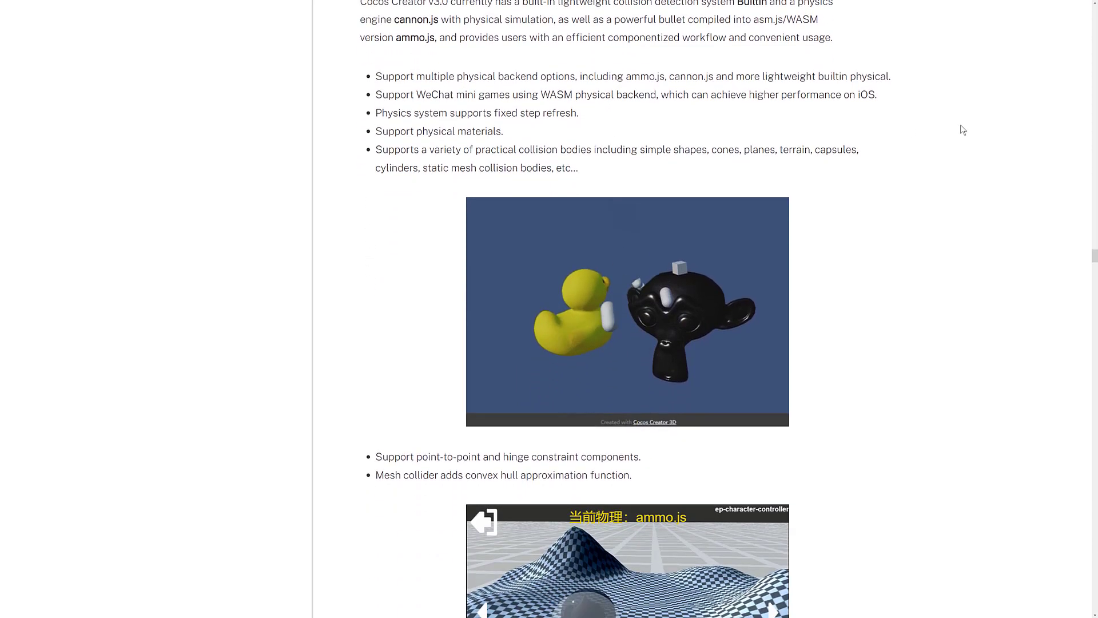
pyautogui.scroll(-9, 992, 225)
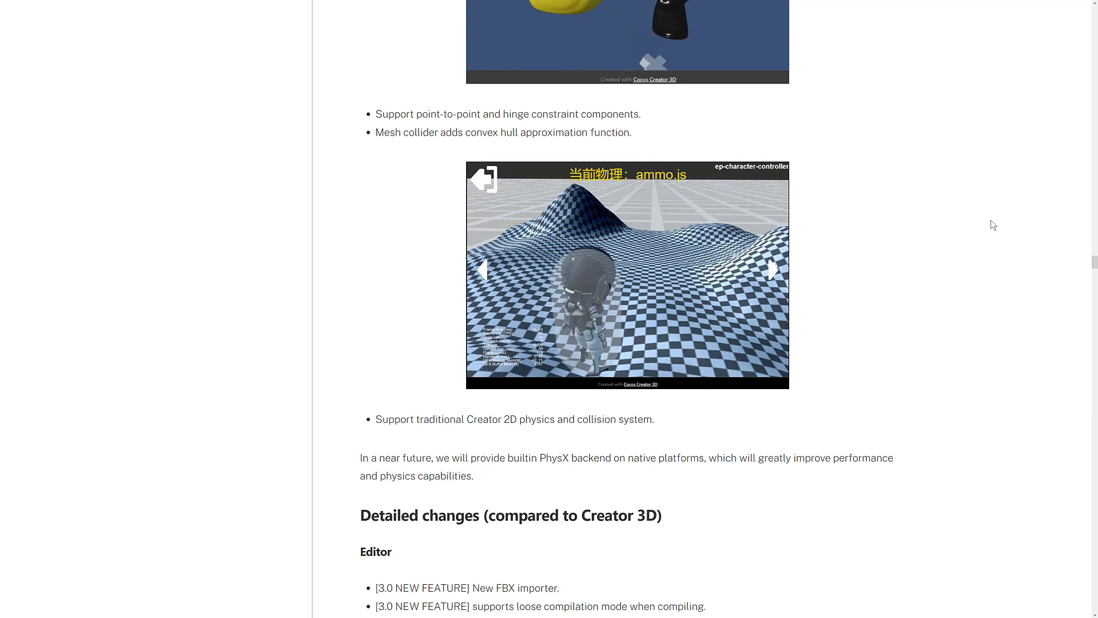
# Step: Skim the detailed Editor and Engine changes, Known Issue, Breaking changes and API update sections through to the older V2.3 releases
pyautogui.scroll(-1, 835, 261)
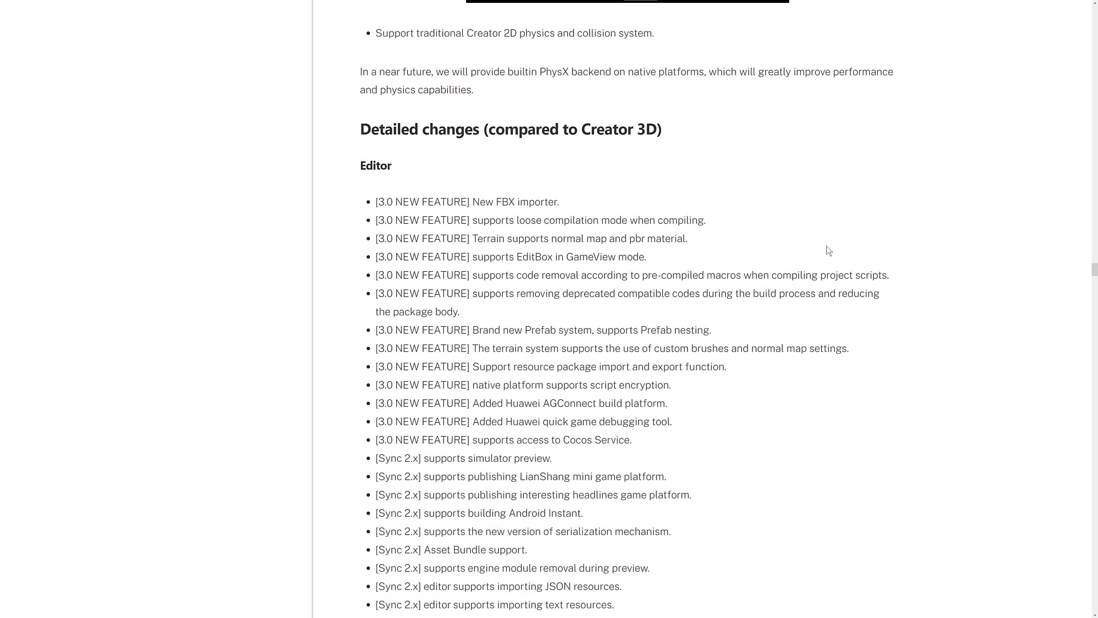
pyautogui.scroll(-6, 790, 257)
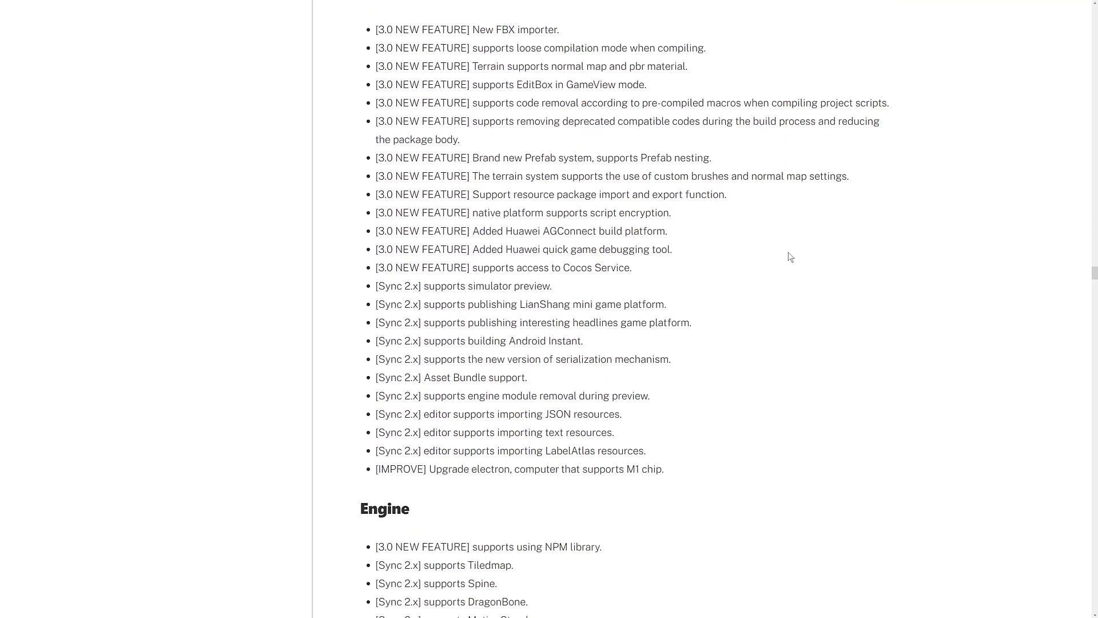
pyautogui.scroll(-20, 791, 257)
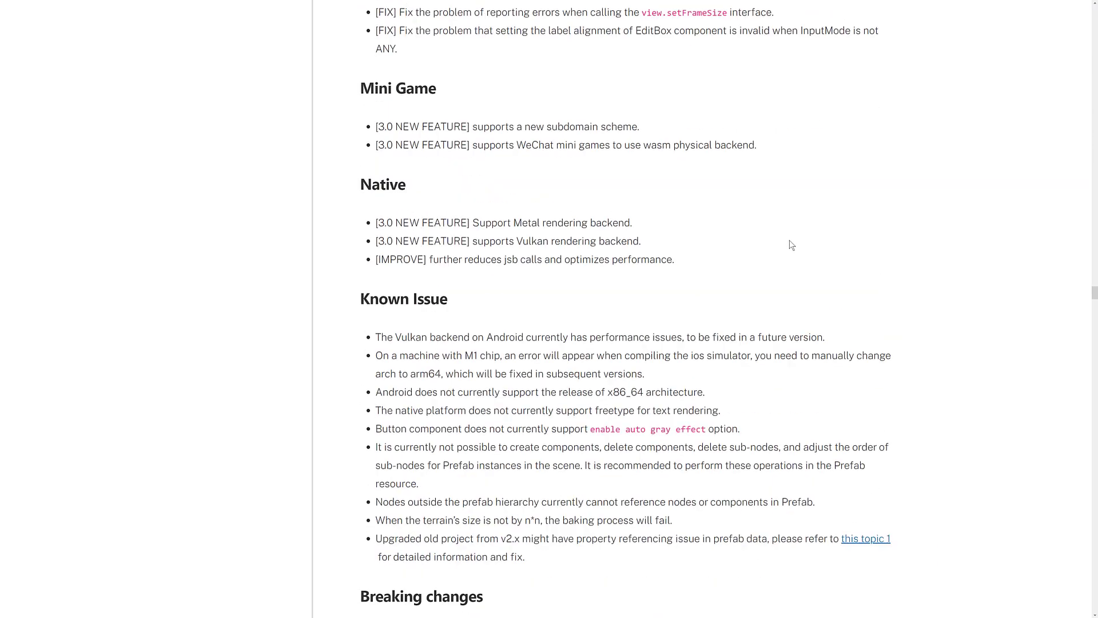
pyautogui.scroll(-20, 791, 240)
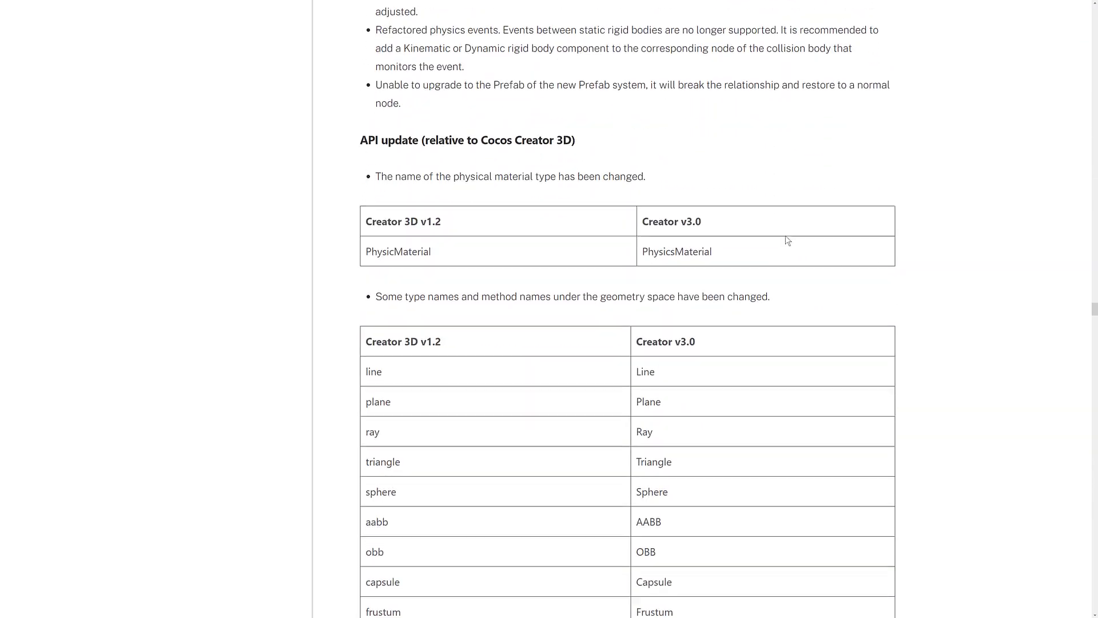
pyautogui.scroll(-20, 789, 225)
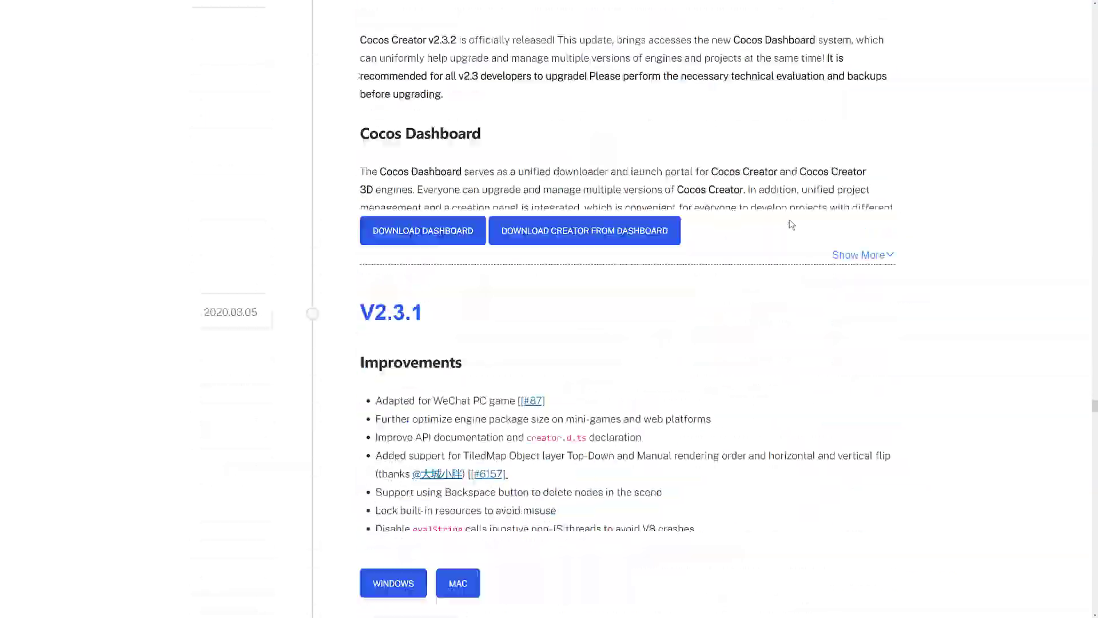
# Step: Return to the start of the V3.0.0 notes, leave full-screen view and open the Cocos Creator v2.4.4 banner on the Cocos home page
pyautogui.scroll(20, 800, 252)
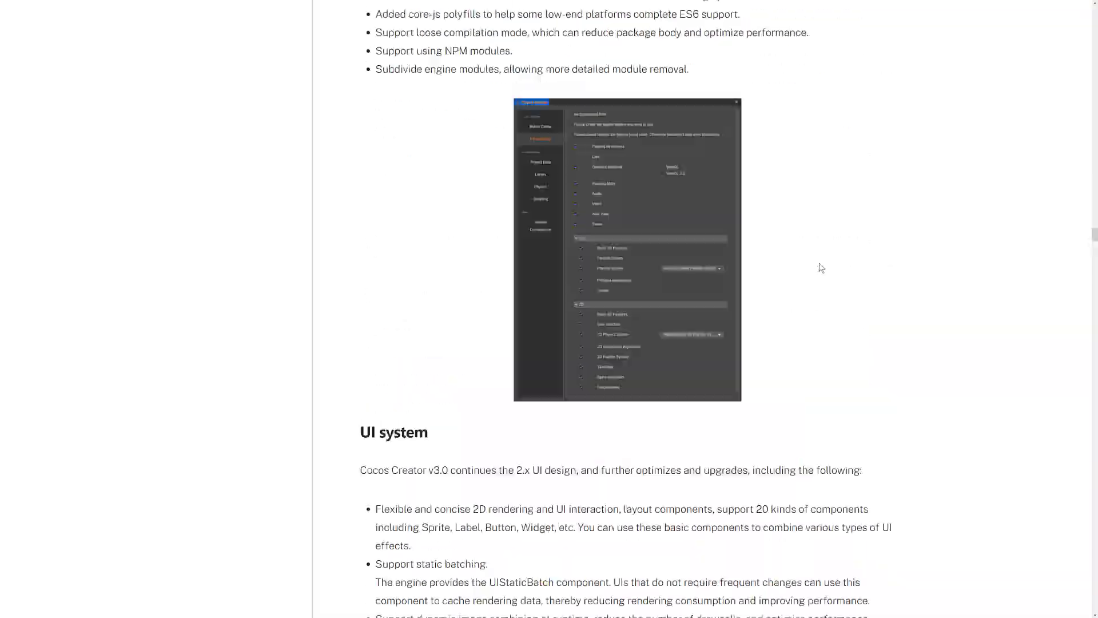
pyautogui.scroll(20, 835, 297)
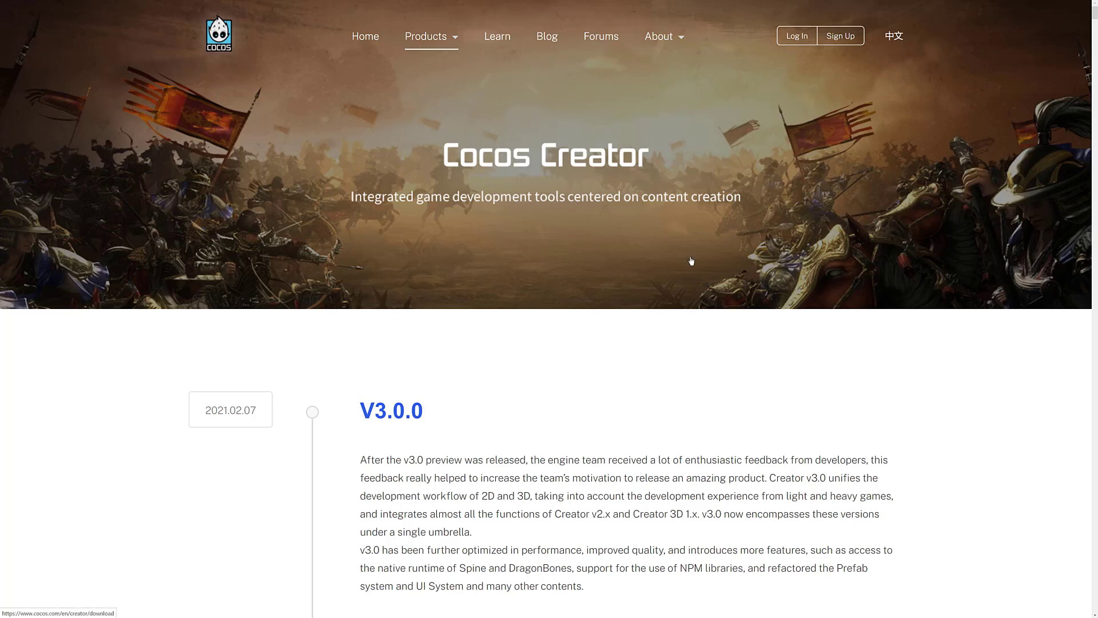
pyautogui.press('F11')
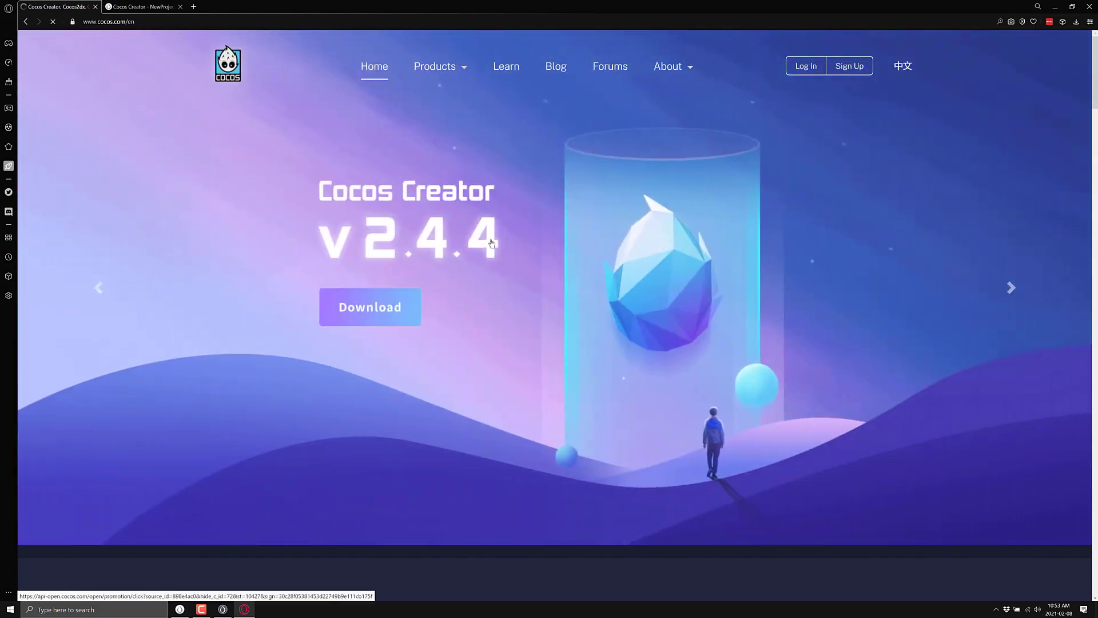
pyautogui.click(491, 243)
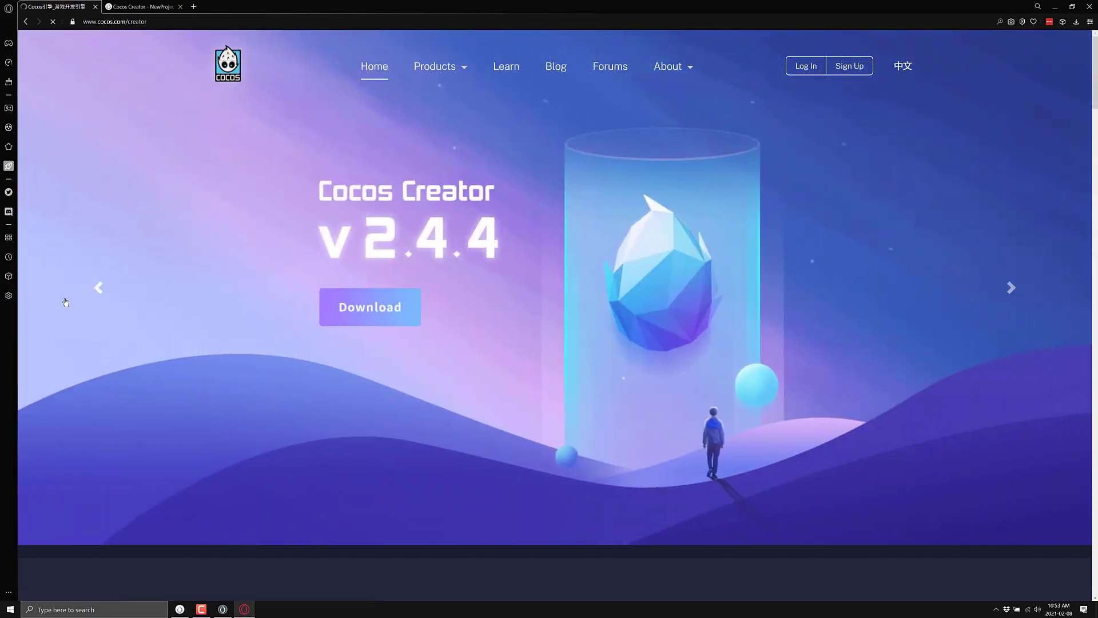
# Step: Switch to Cocos Creator and fly the scene camera over the terrain and island to a close view of the soldier
pyautogui.hotkey('alt', 'Tab')
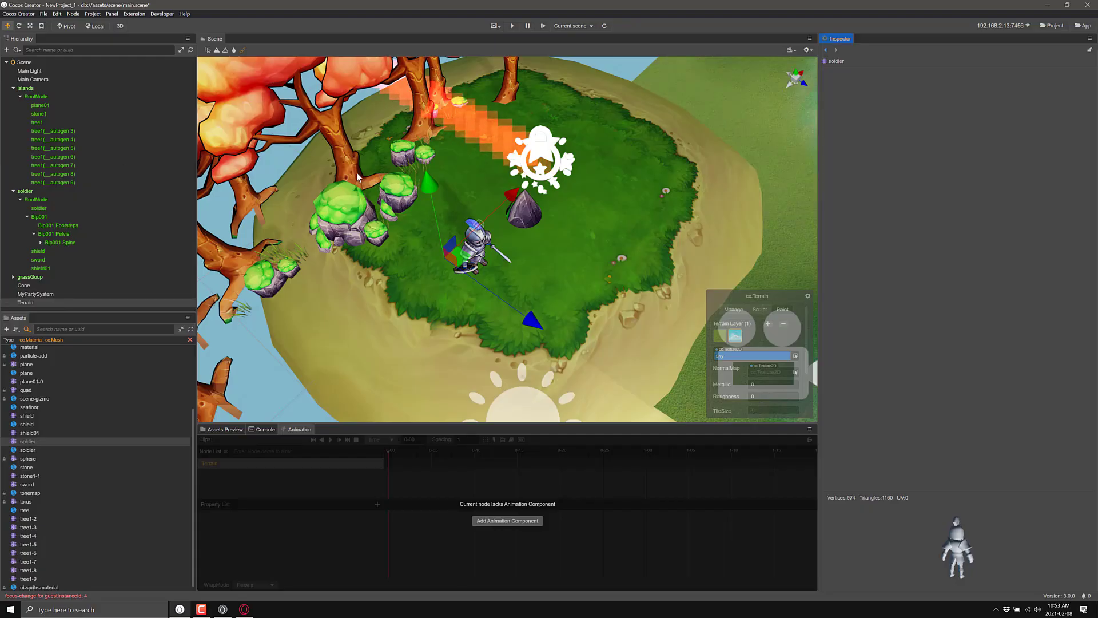
pyautogui.moveTo(357, 176); pyautogui.dragTo(361, 114, button='right')
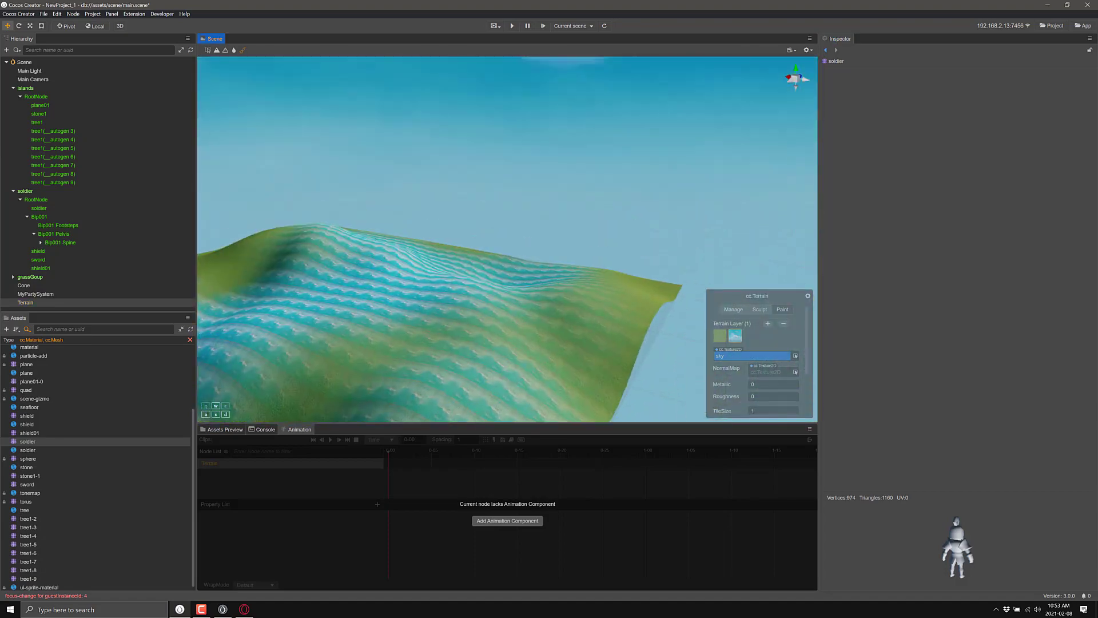
pyautogui.press('w')
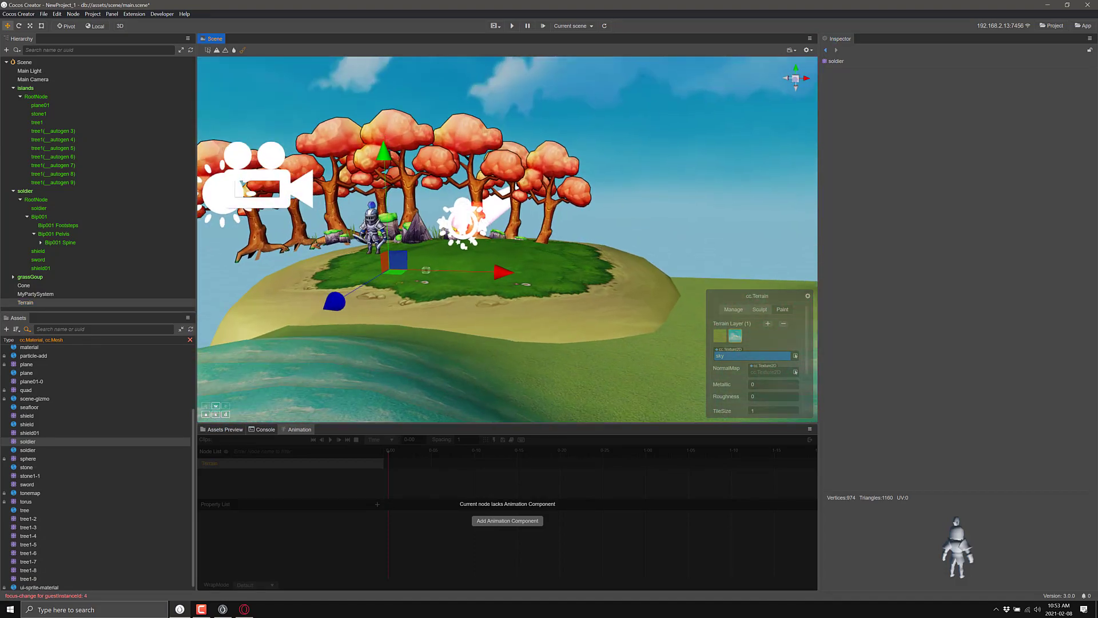
pyautogui.press('w')
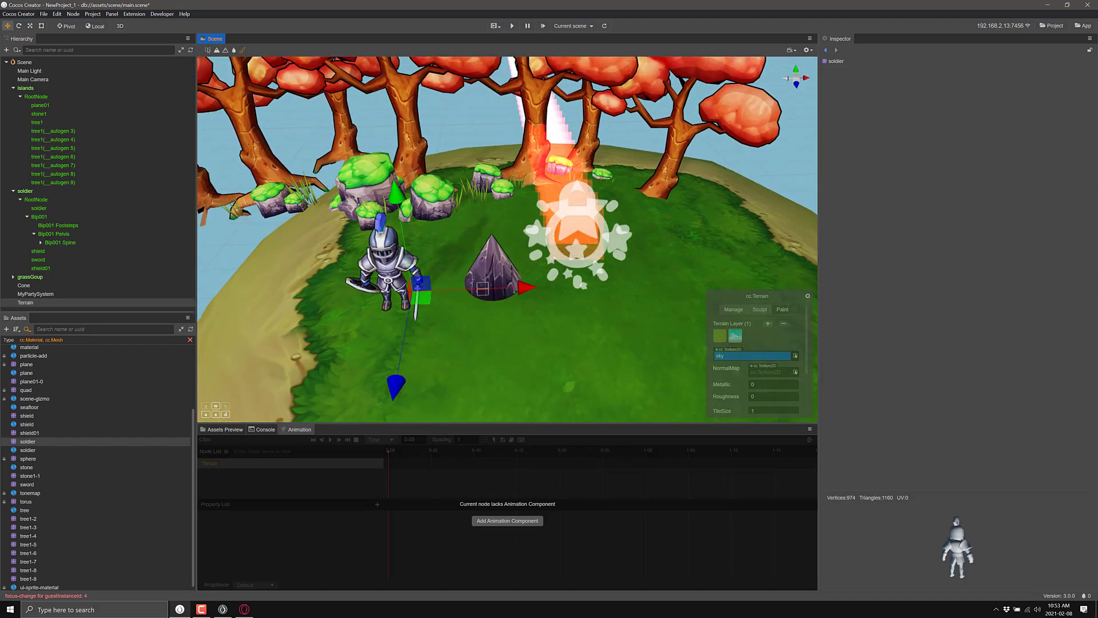
pyautogui.press('s')
pyautogui.press('d')
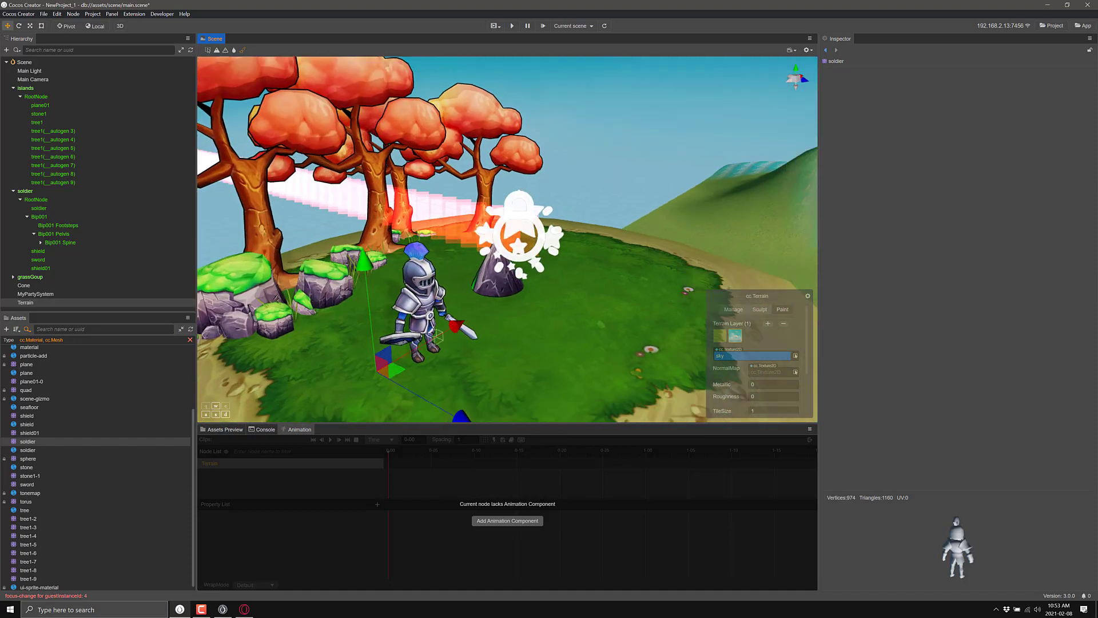
pyautogui.press('w')
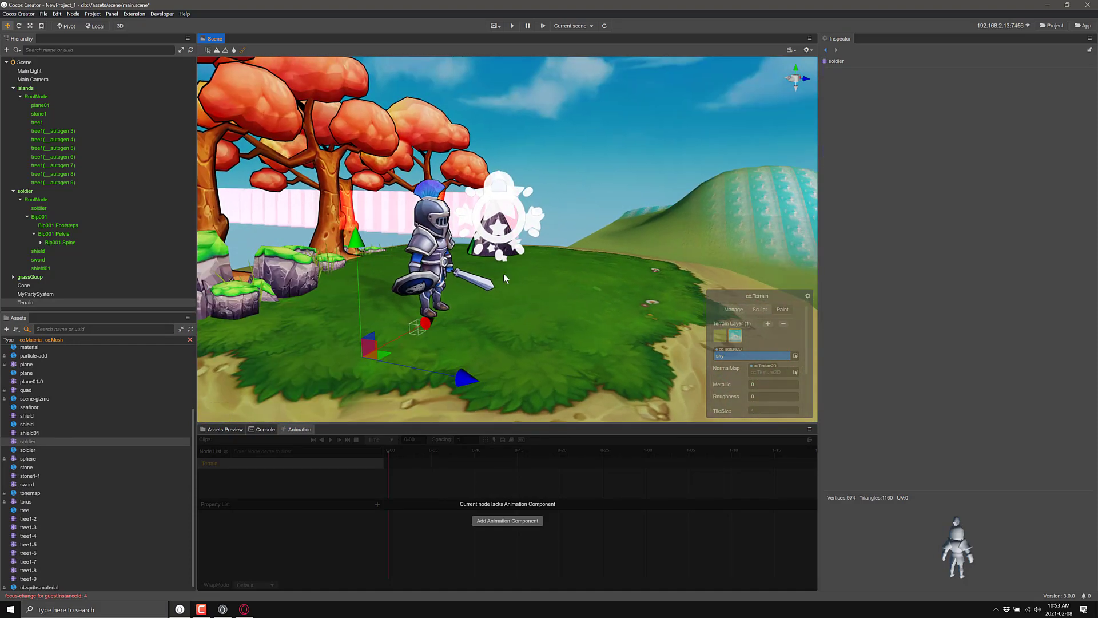